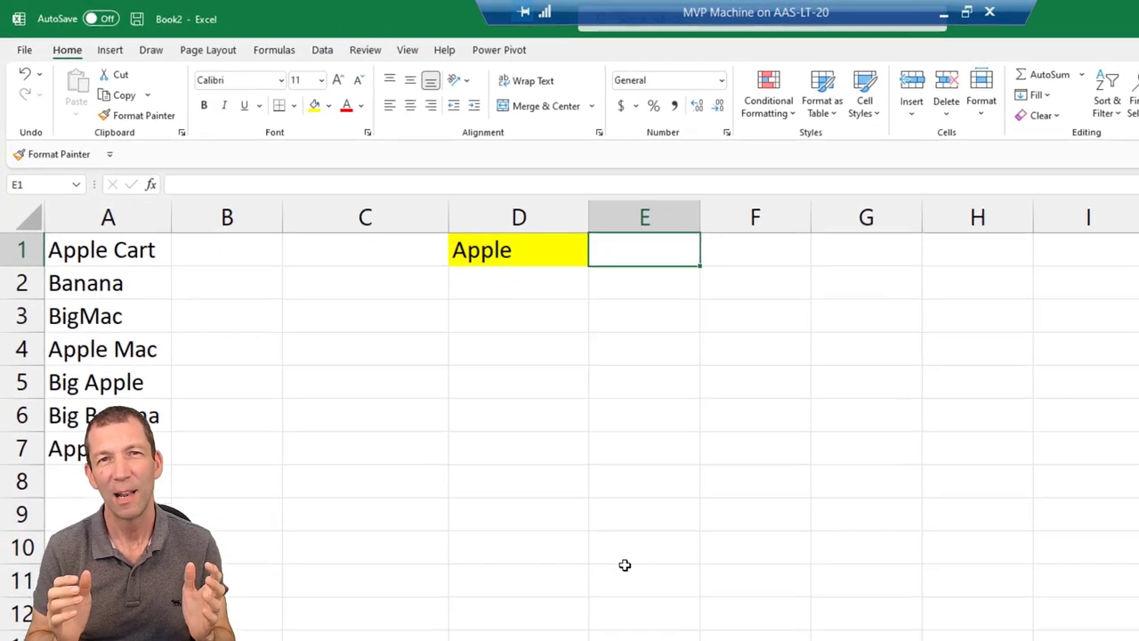
Step: Enter =ListOfTextMatches(D1,A1:A7) in E1 and widen column E to fit the matches
{"action": "type", "text": "=list"}
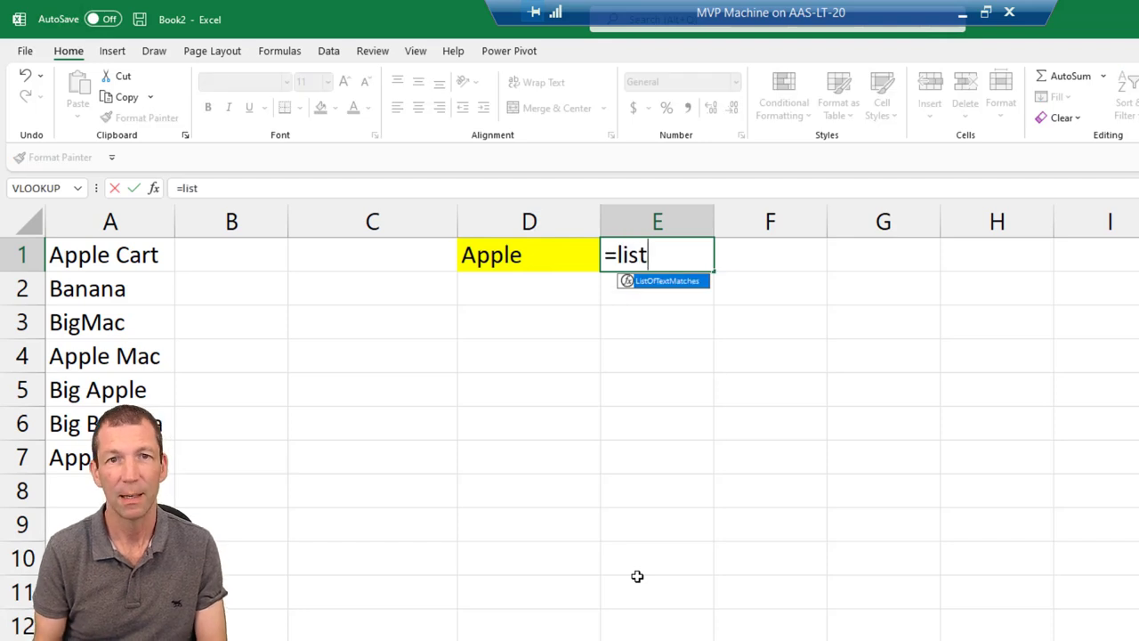
{"action": "key", "text": "Tab"}
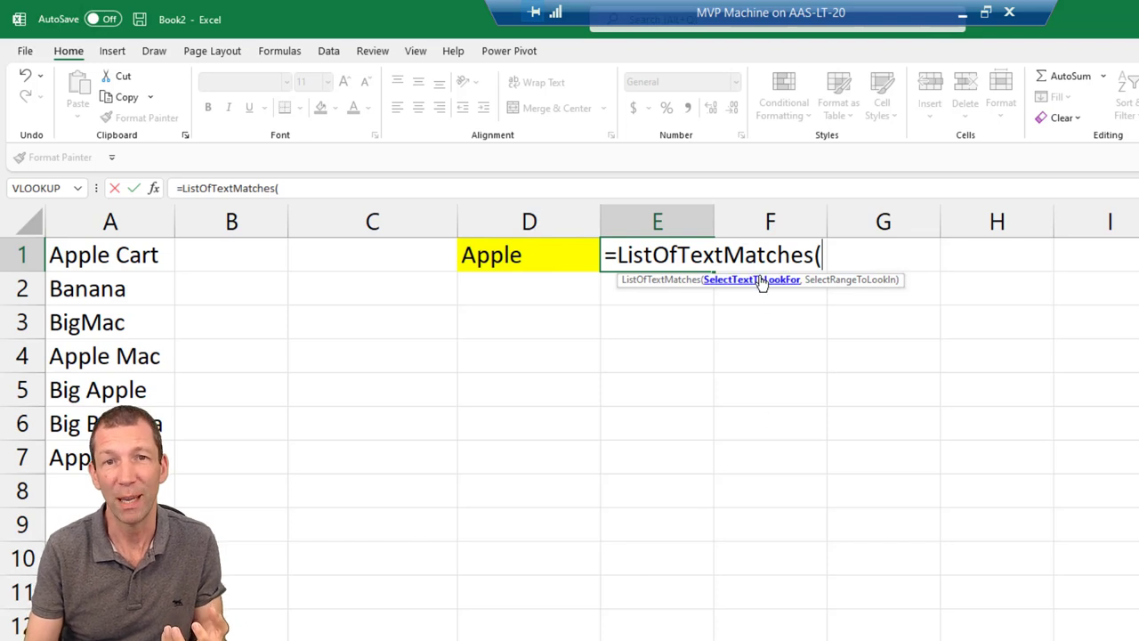
{"action": "left_click", "coordinate": [496, 249]}
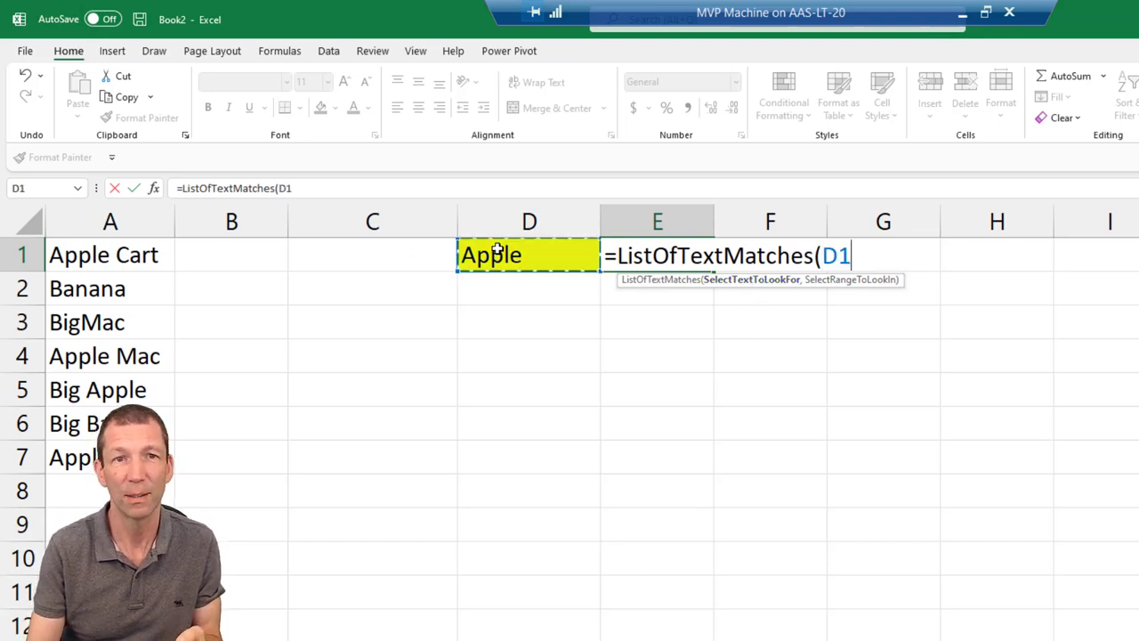
{"action": "type", "text": ","}
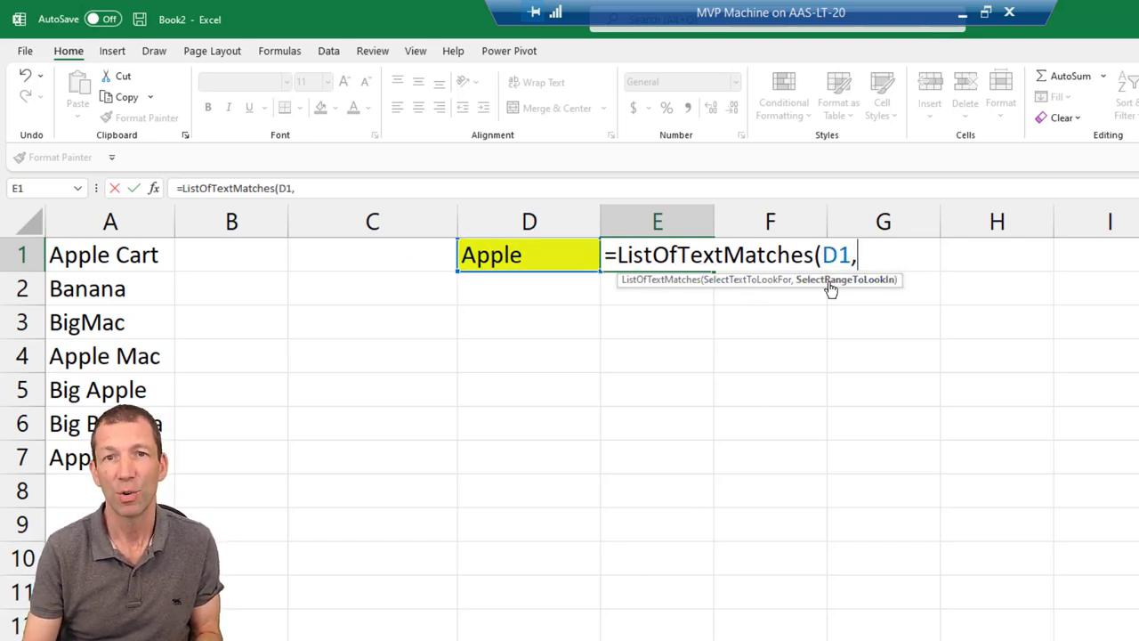
{"action": "left_click_drag", "start_coordinate": [80, 258], "coordinate": [82, 459]}
{"action": "key", "text": "Return"}
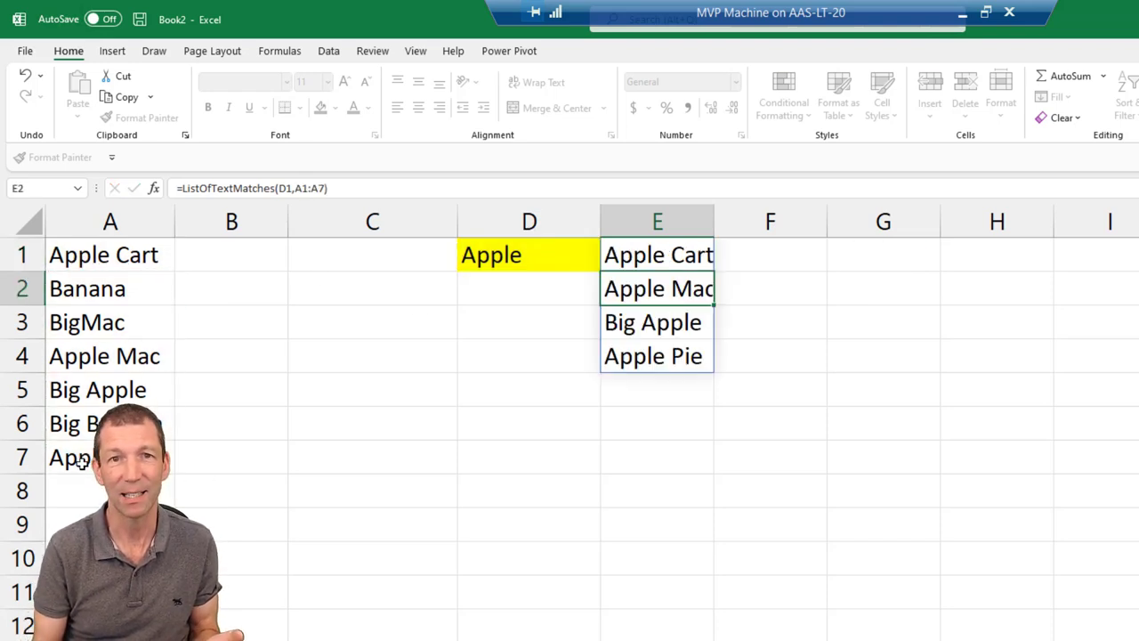
{"action": "key", "text": "Up"}
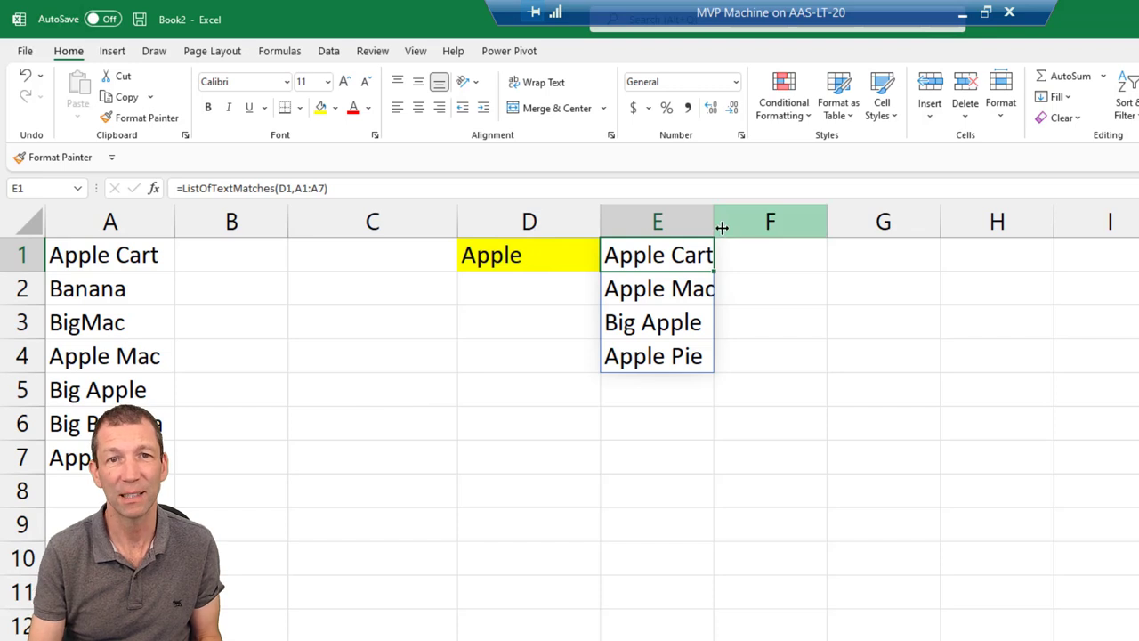
{"action": "left_click_drag", "start_coordinate": [717, 223], "coordinate": [771, 223]}
Step: Test the lookup by entering Mac in D1, then retyping it as Ban
{"action": "left_click", "coordinate": [505, 252]}
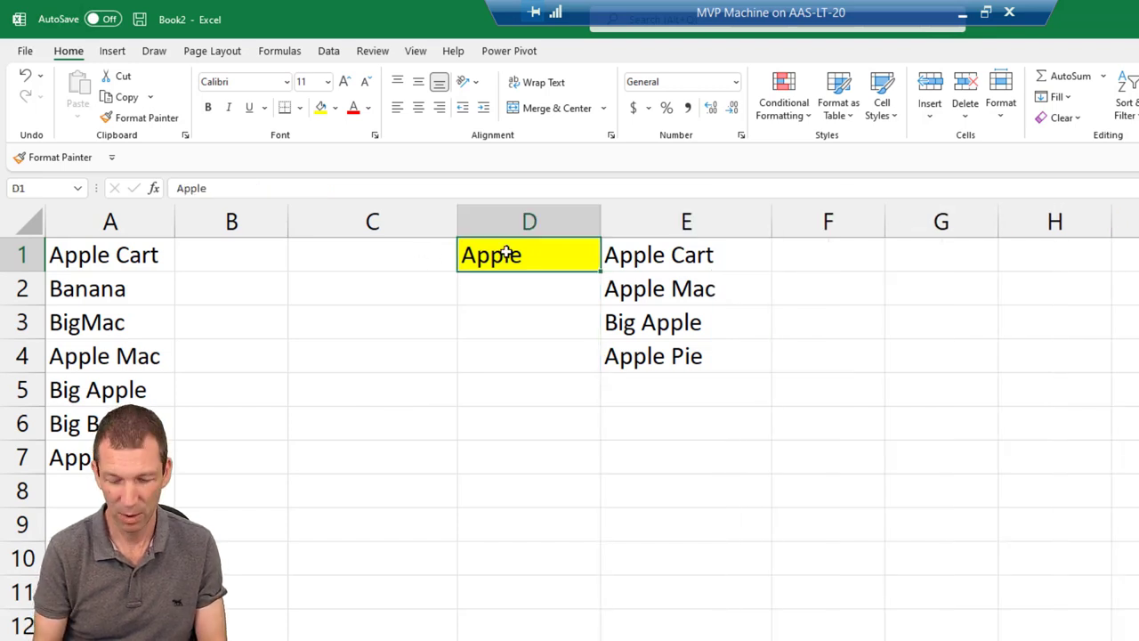
{"action": "type", "text": "Mac"}
{"action": "key", "text": "Return"}
{"action": "left_click", "coordinate": [505, 254]}
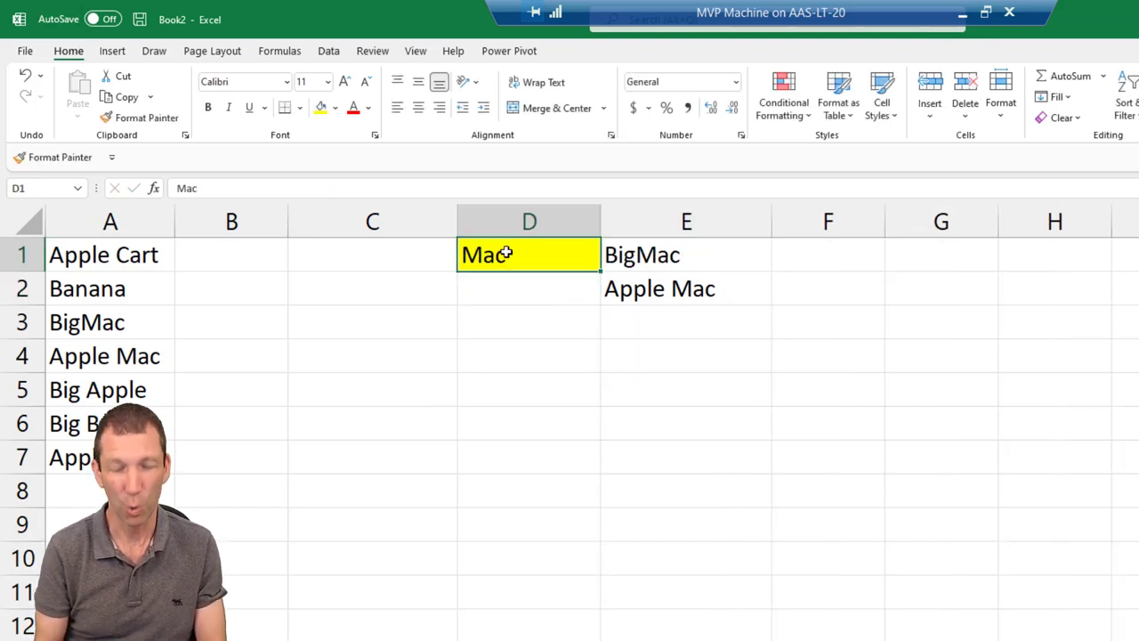
{"action": "type", "text": "Ban"}
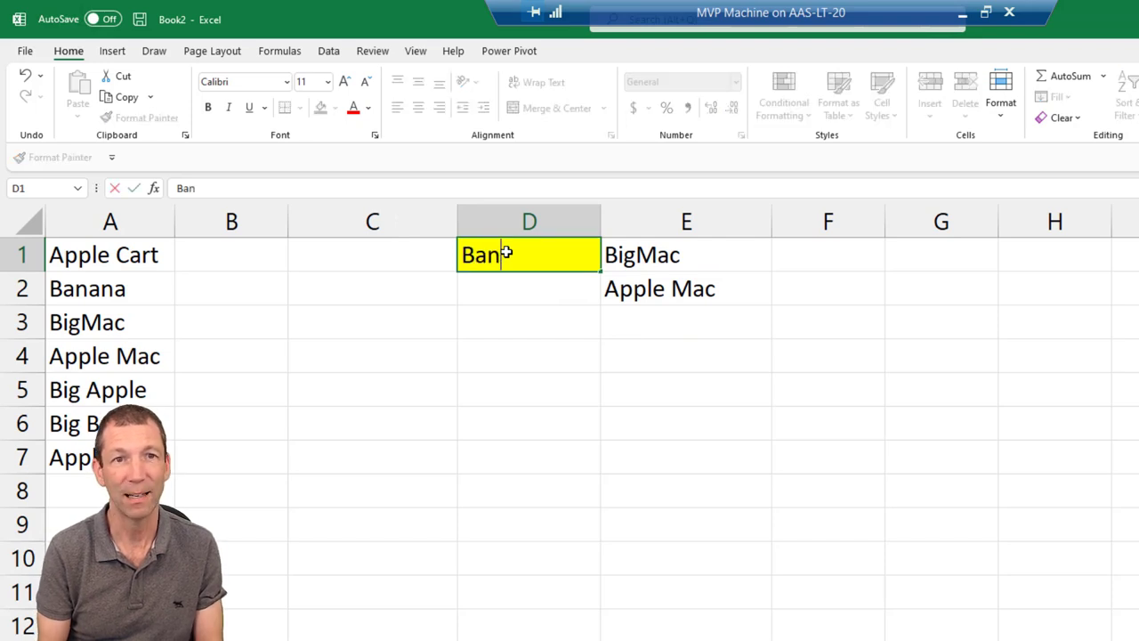
{"action": "key", "text": "Return"}
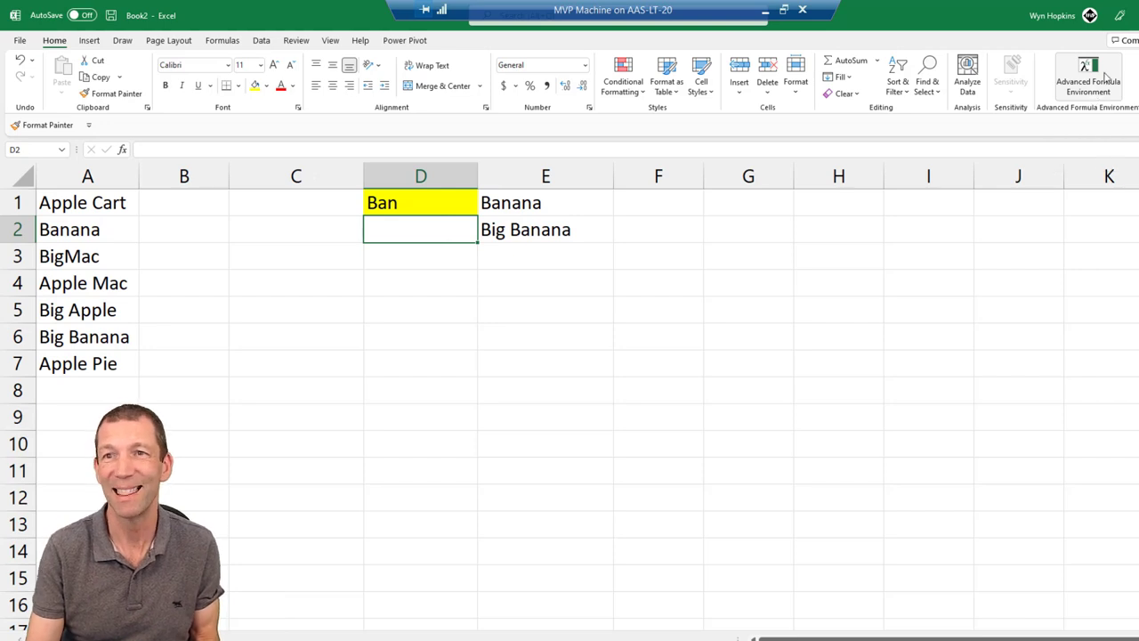
{"action": "left_click", "coordinate": [90, 41]}
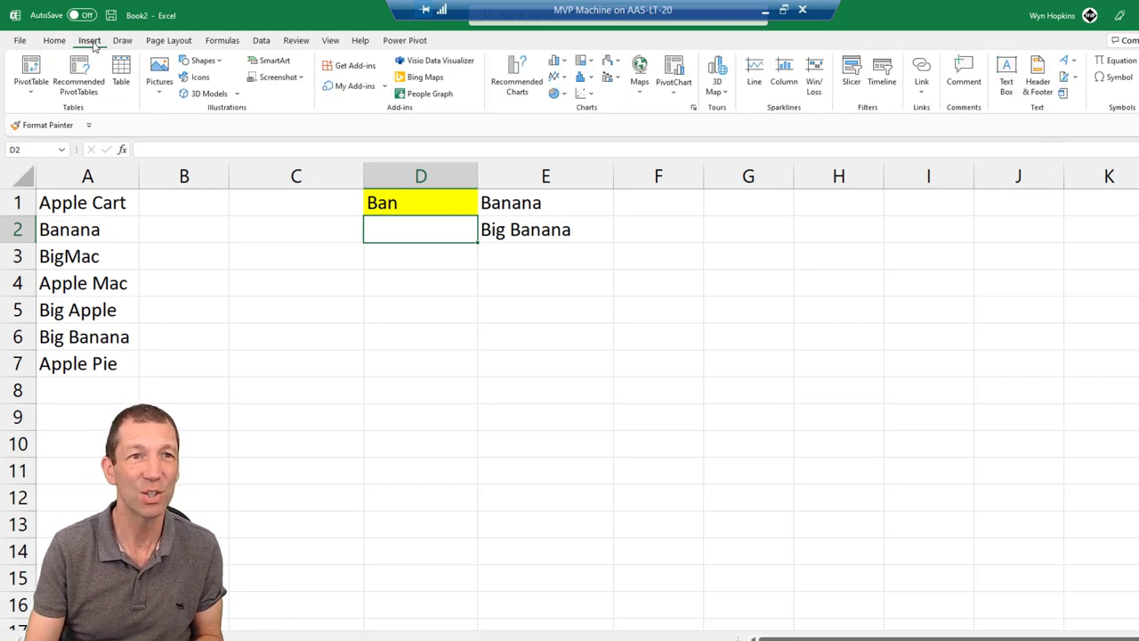
{"action": "left_click", "coordinate": [354, 66]}
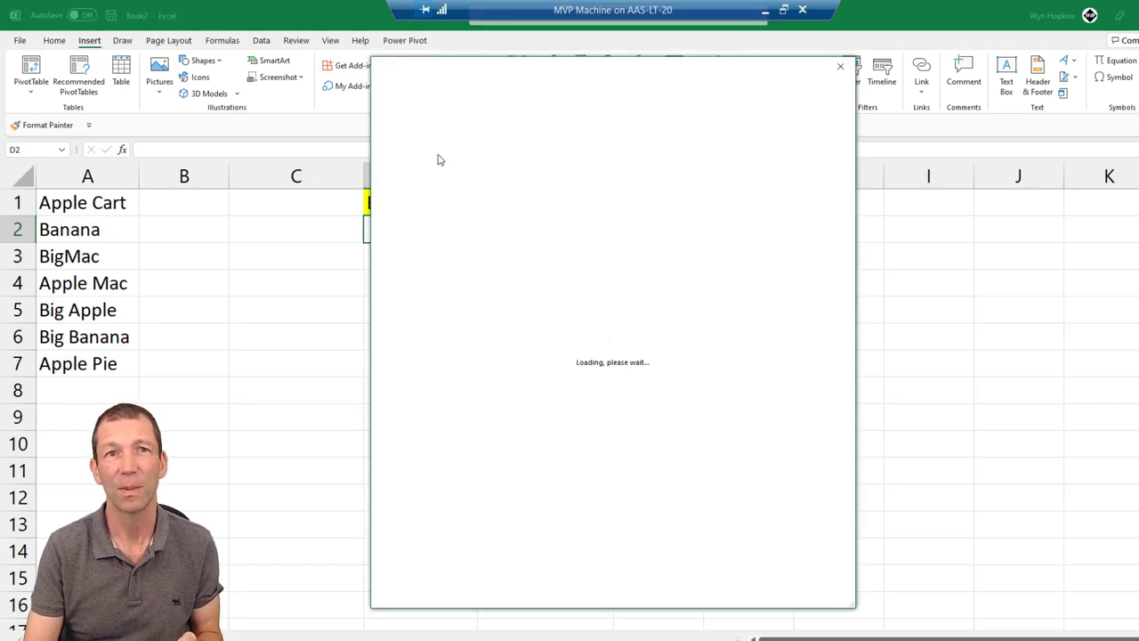
{"action": "left_click", "coordinate": [424, 151]}
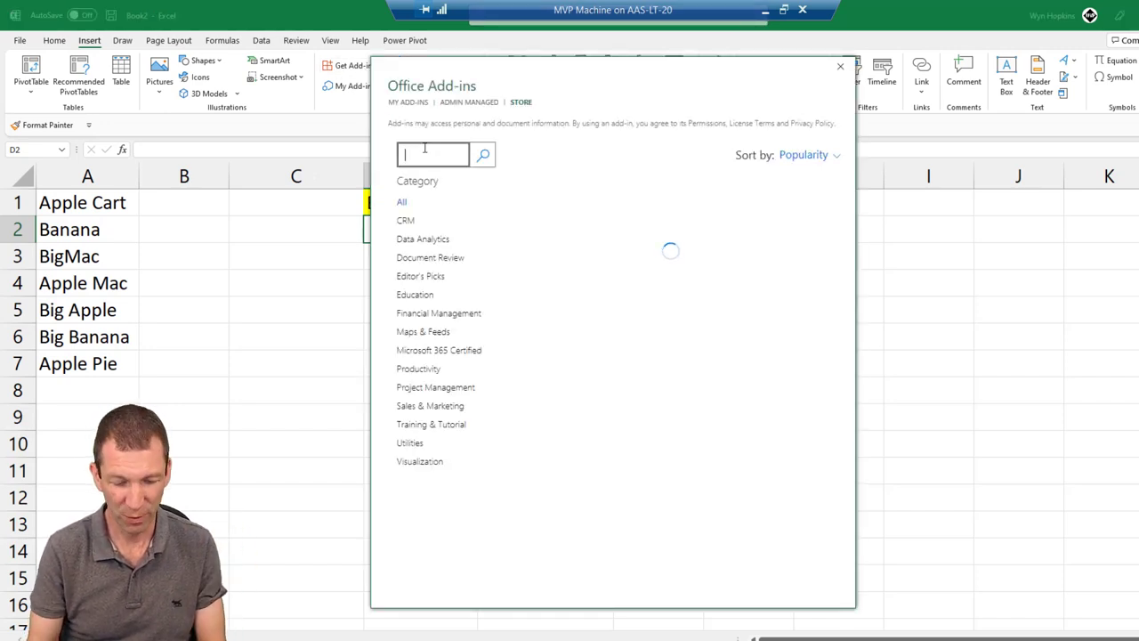
{"action": "type", "text": "formula"}
{"action": "key", "text": "Return"}
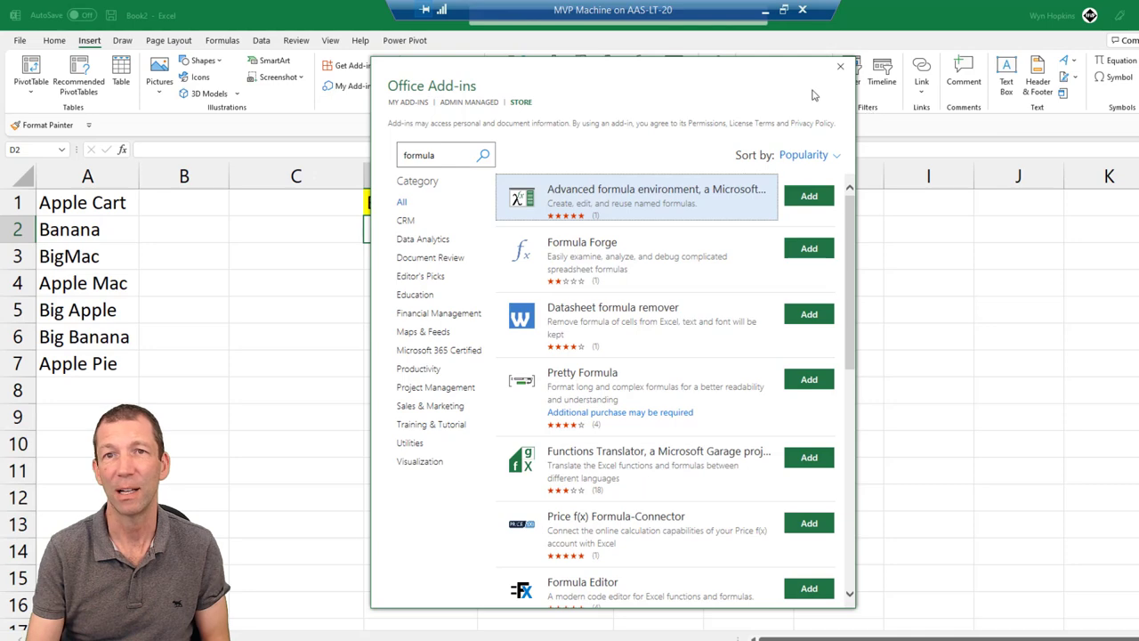
{"action": "left_click", "coordinate": [840, 66]}
{"action": "left_click", "coordinate": [52, 41]}
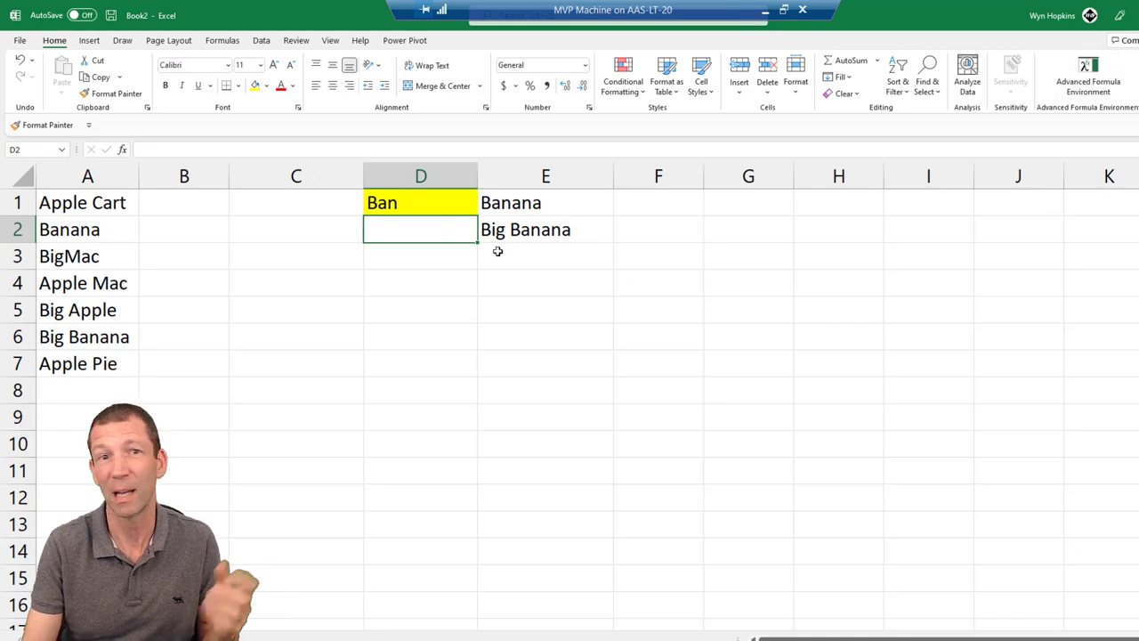
Step: Clear the ListOfTextMatches results from E1:E2
{"action": "left_click_drag", "start_coordinate": [521, 204], "coordinate": [516, 229]}
{"action": "key", "text": "Delete"}
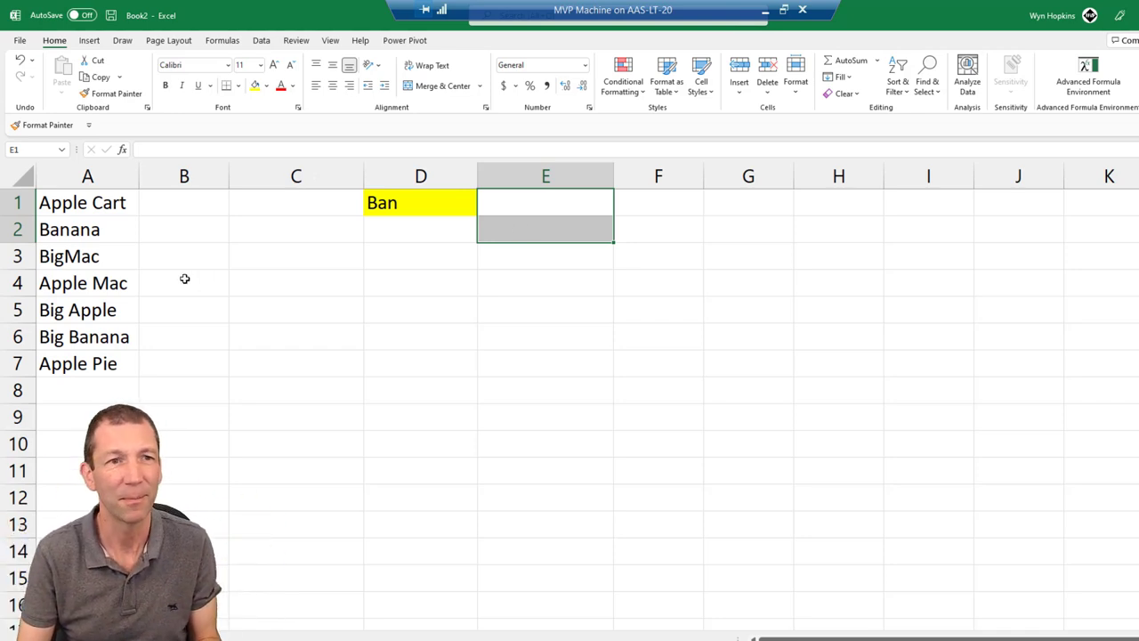
{"action": "left_click", "coordinate": [182, 204]}
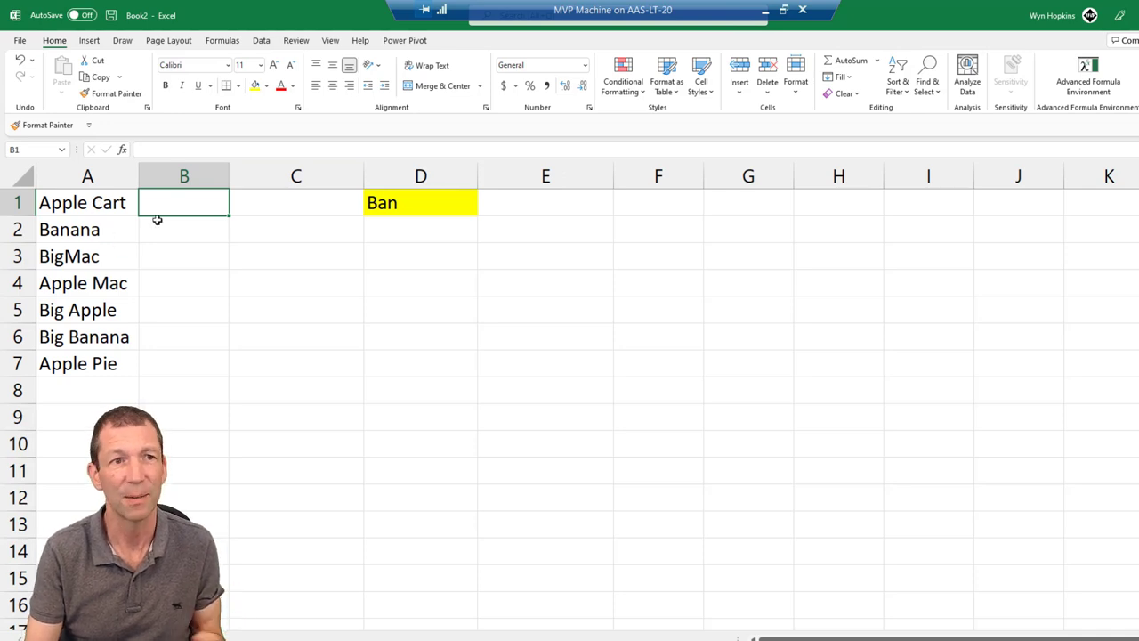
Step: Set the lookup word in D1 back to Apple and select B1 for a new formula
{"action": "left_click", "coordinate": [391, 203]}
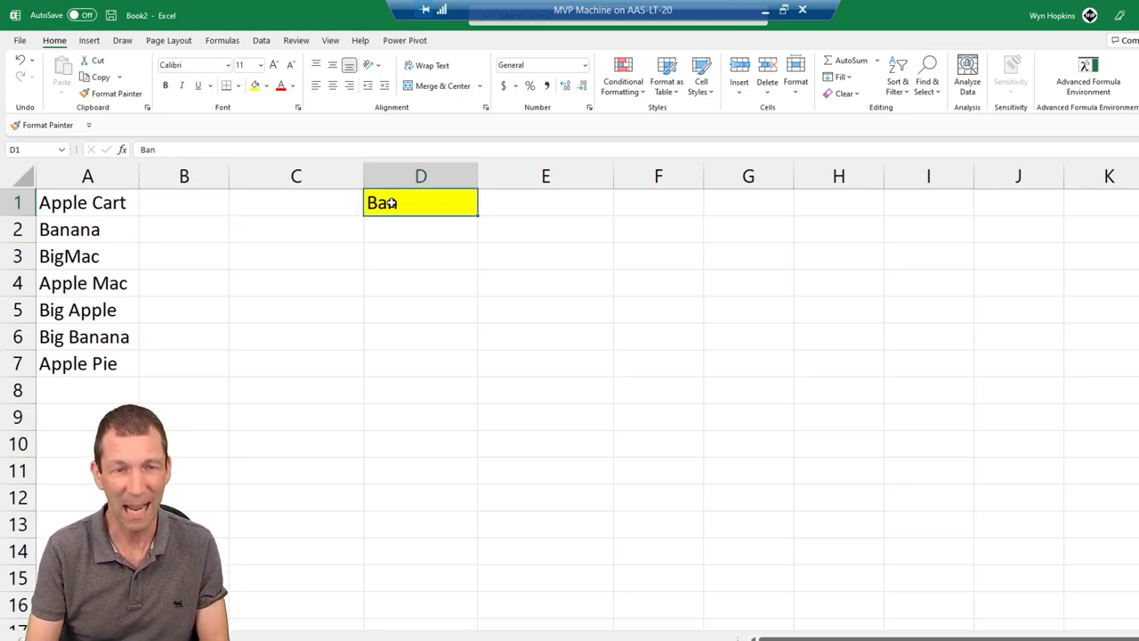
{"action": "type", "text": "Apple"}
{"action": "key", "text": "Return"}
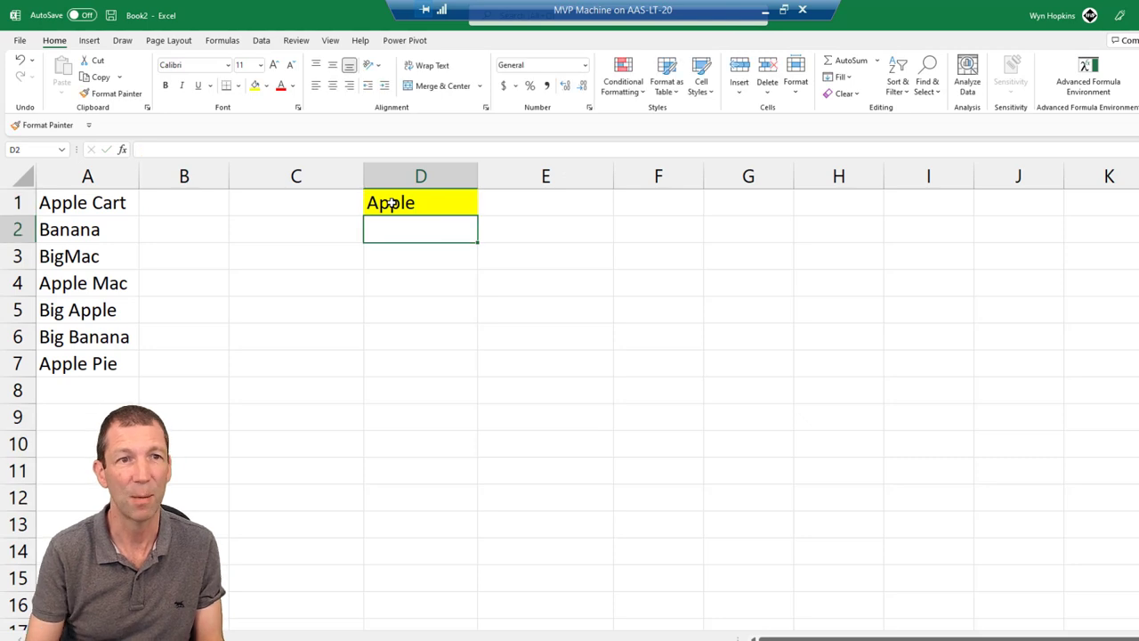
{"action": "left_click", "coordinate": [193, 203]}
{"action": "left_click", "coordinate": [89, 205]}
{"action": "left_click", "coordinate": [92, 358], "text": "shift"}
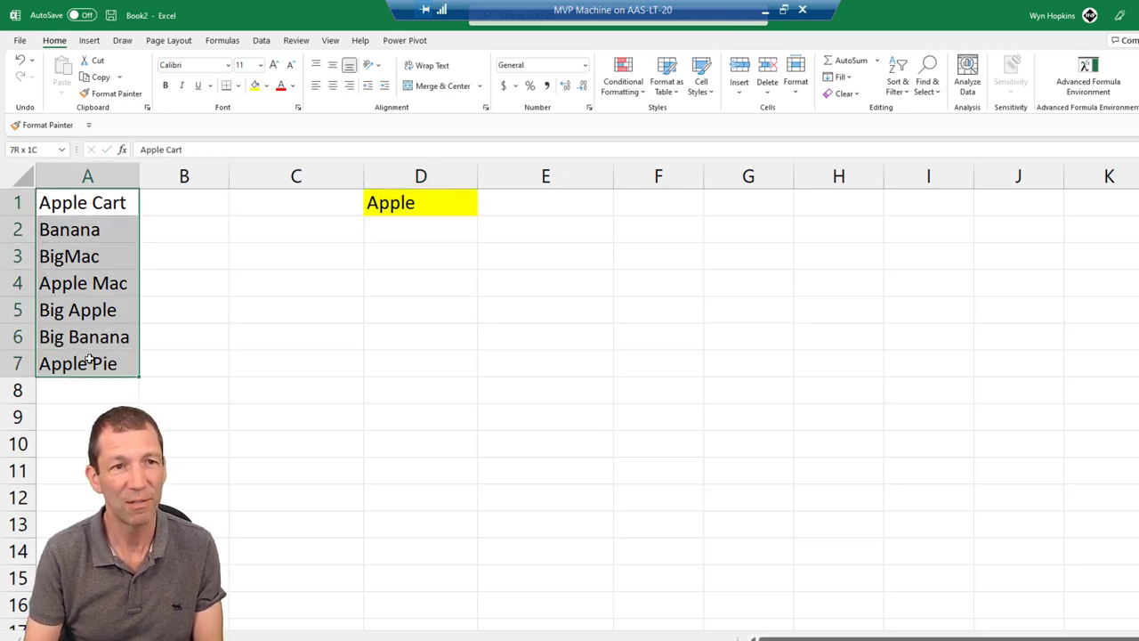
{"action": "left_click", "coordinate": [409, 206]}
{"action": "left_click", "coordinate": [195, 207]}
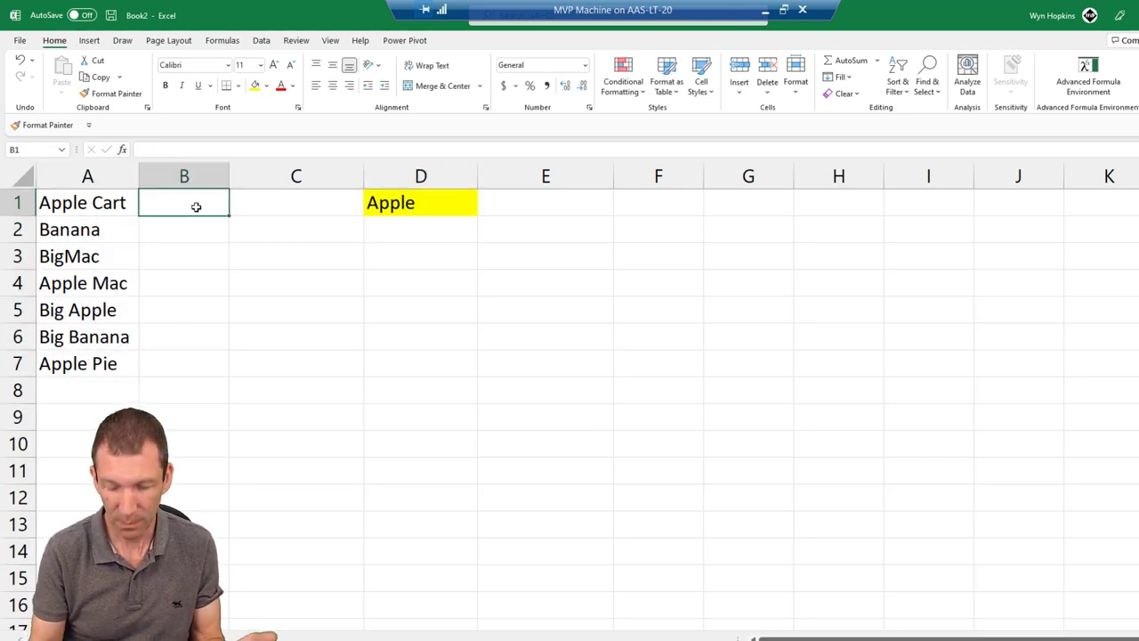
Step: Enter =SEARCH(D1,A1:A7) in B1
{"action": "type", "text": "=sea"}
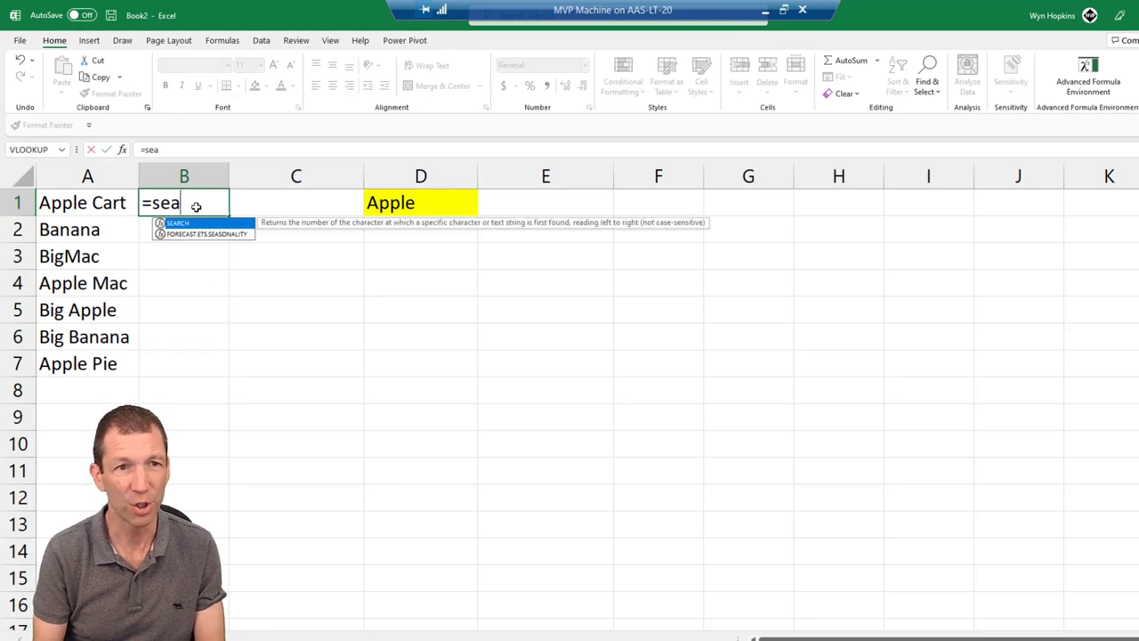
{"action": "key", "text": "Tab"}
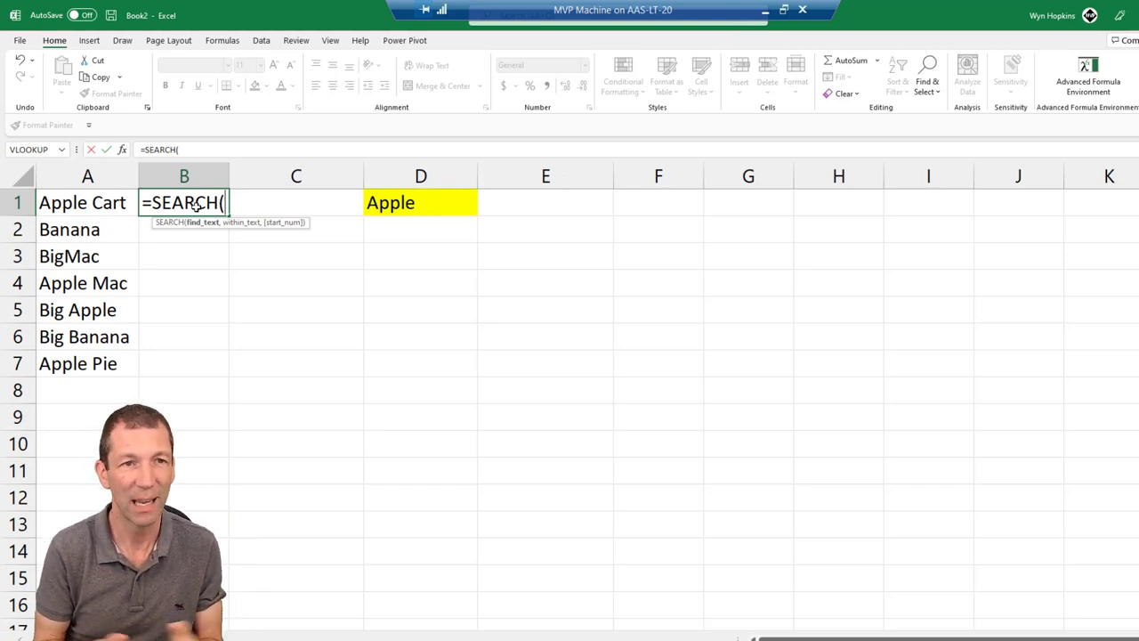
{"action": "left_click", "coordinate": [418, 206]}
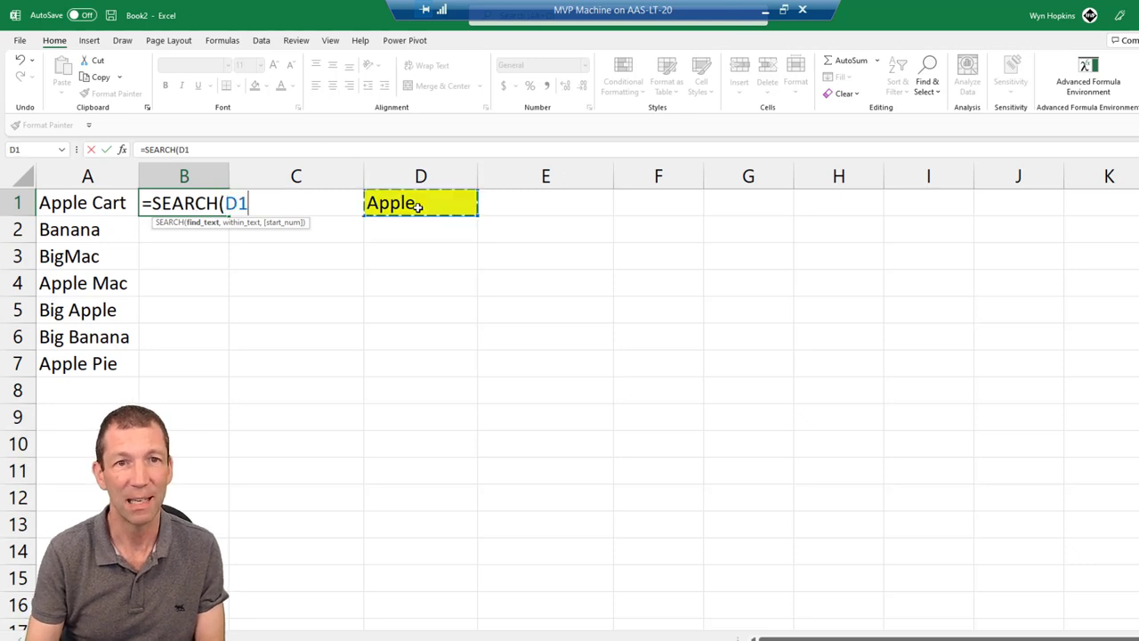
{"action": "type", "text": ","}
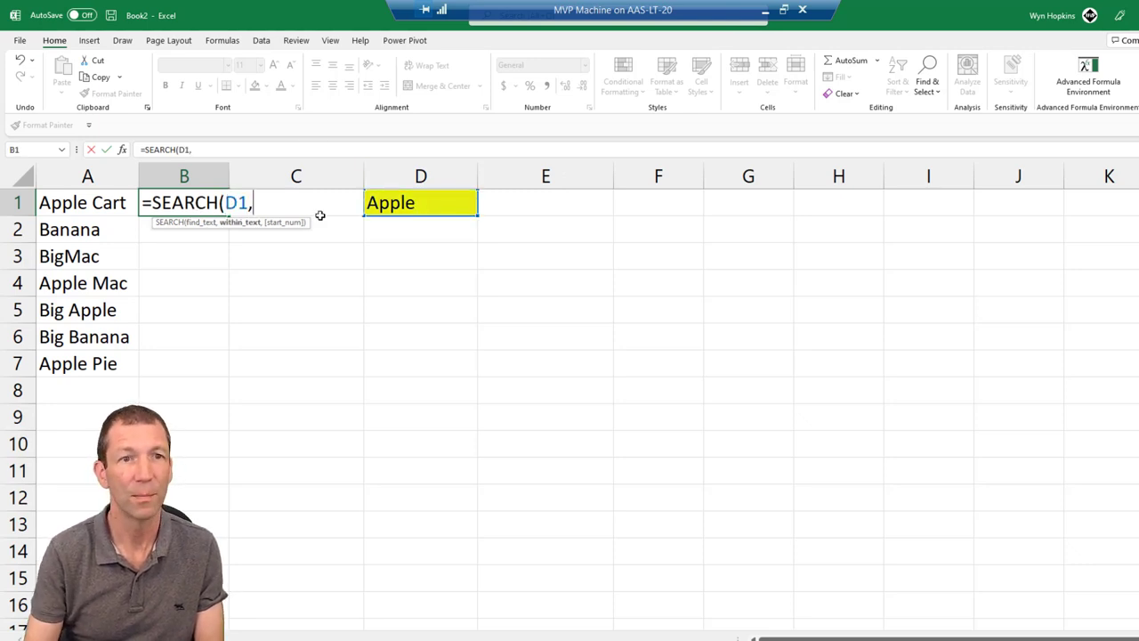
{"action": "left_click_drag", "start_coordinate": [109, 205], "coordinate": [101, 365]}
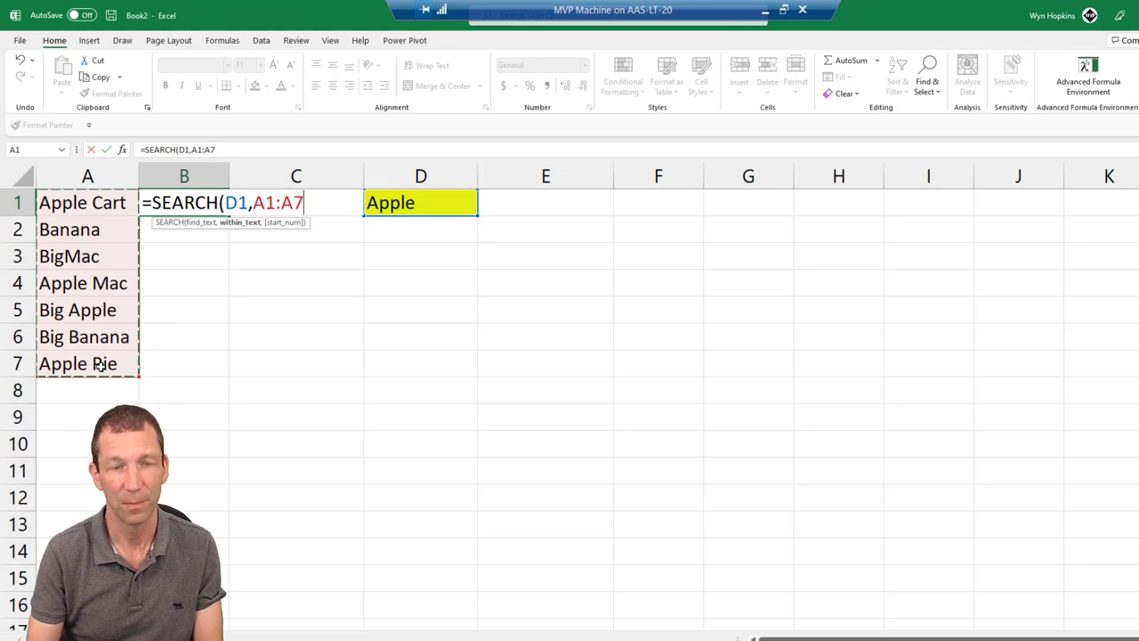
{"action": "key", "text": "ctrl+Return"}
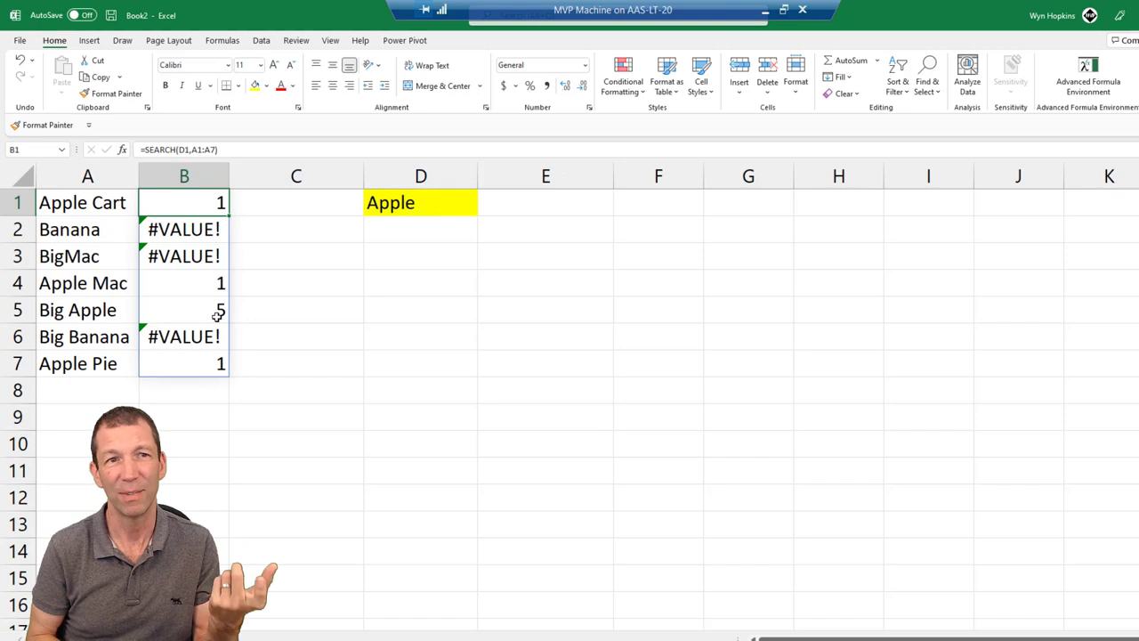
Step: Wrap B1's formula as =ISNUMBER(SEARCH(D1,A1:A7)) so B1:B7 show TRUE or FALSE
{"action": "key", "text": "F2"}
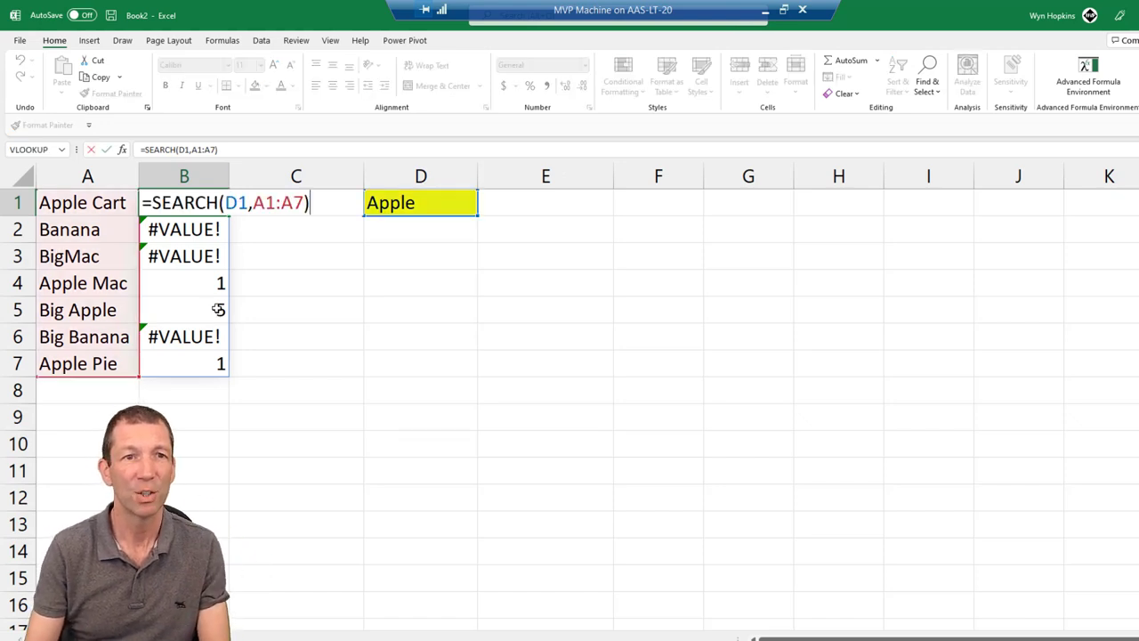
{"action": "key", "text": "Home"}
{"action": "key", "text": "Right"}
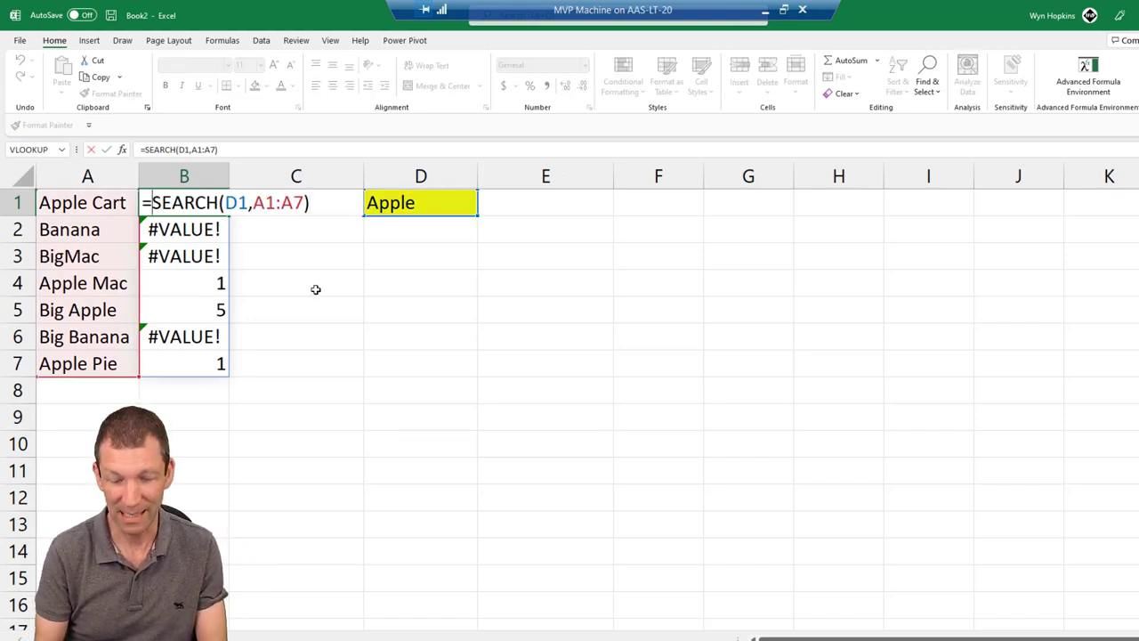
{"action": "type", "text": "ISNUM"}
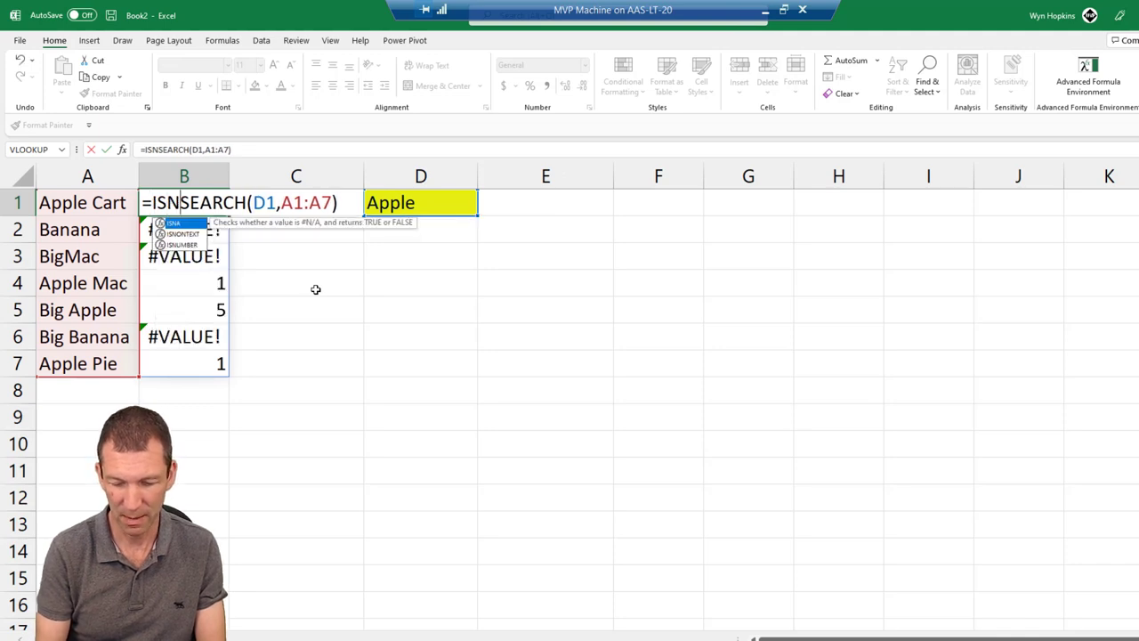
{"action": "type", "text": "BER("}
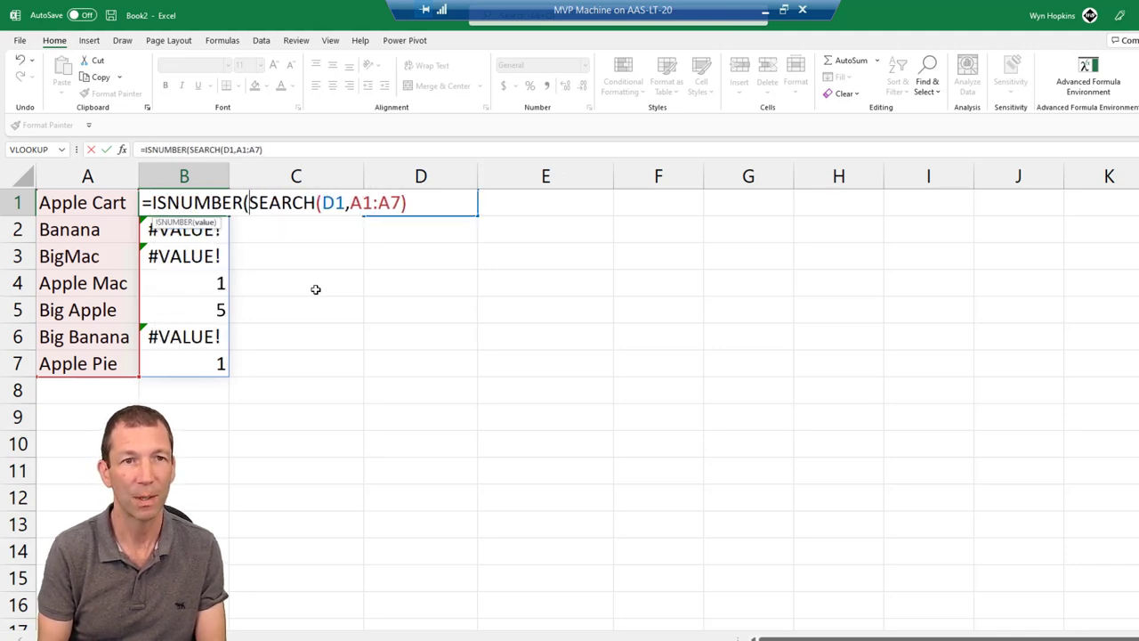
{"action": "key", "text": "Right"}
{"action": "key", "text": "Right"}
{"action": "key", "text": "Right"}
{"action": "key", "text": "Right"}
{"action": "key", "text": "End"}
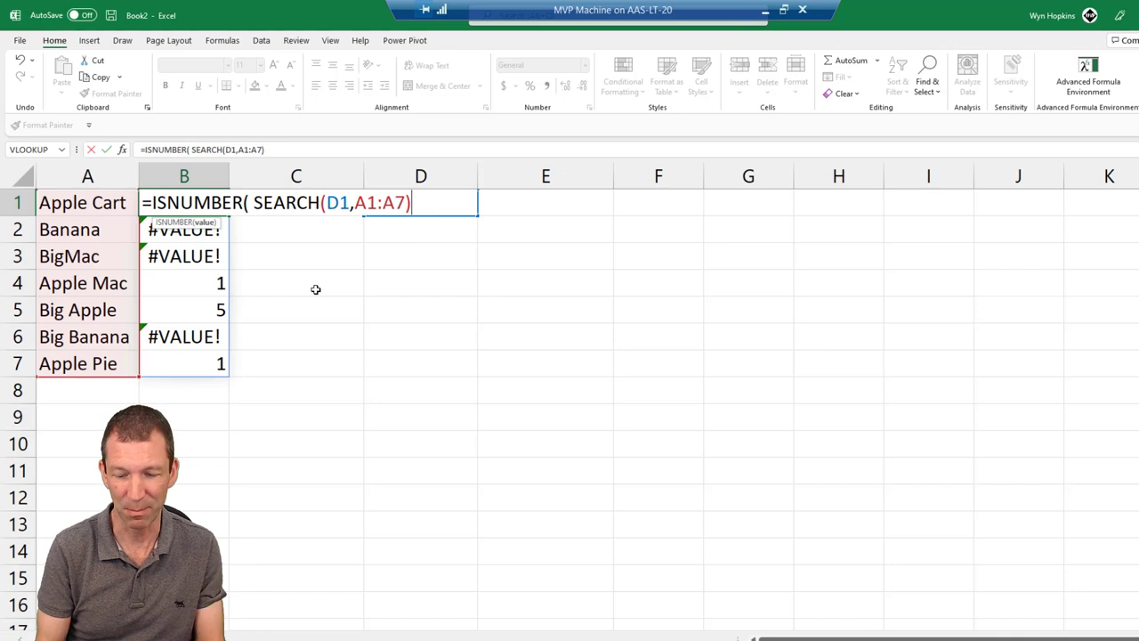
{"action": "type", "text": ")"}
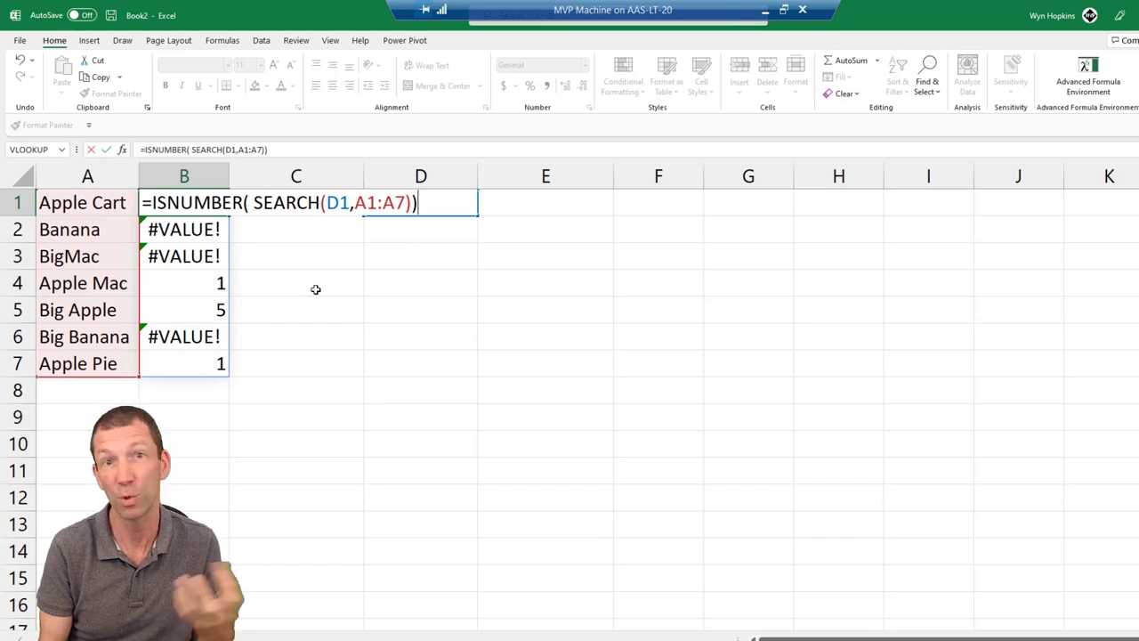
{"action": "key", "text": "ctrl+Return"}
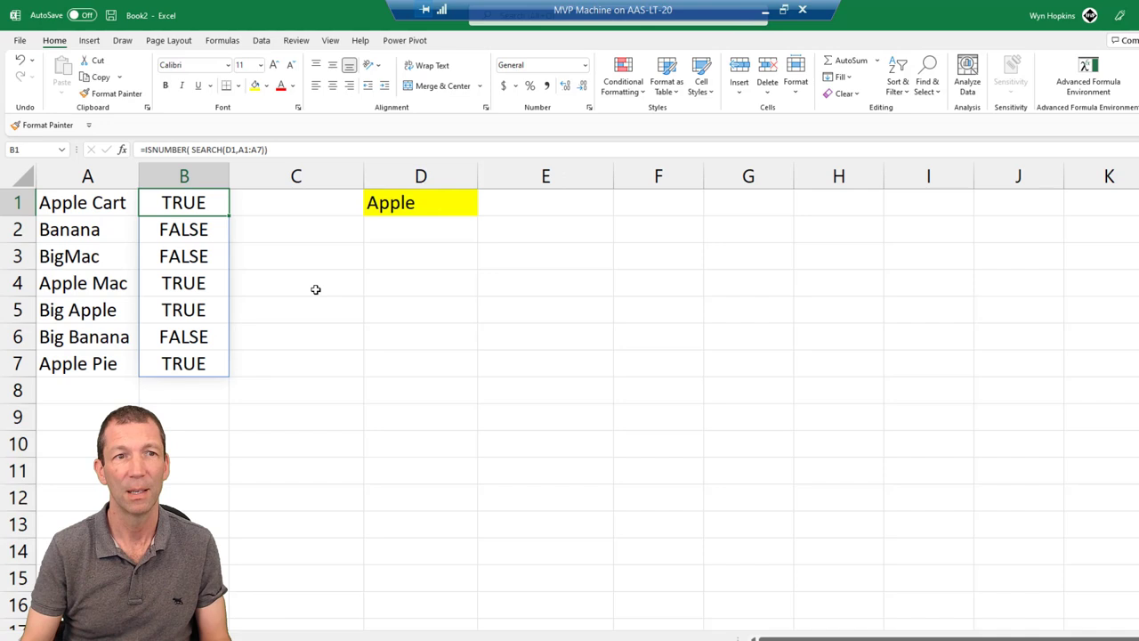
{"action": "left_click", "coordinate": [291, 206]}
Step: Enter =FILTER(A1:A7,B1#) in C1 to spill Apple Cart, Apple Mac, Big Apple and Apple Pie
{"action": "type", "text": "=fil"}
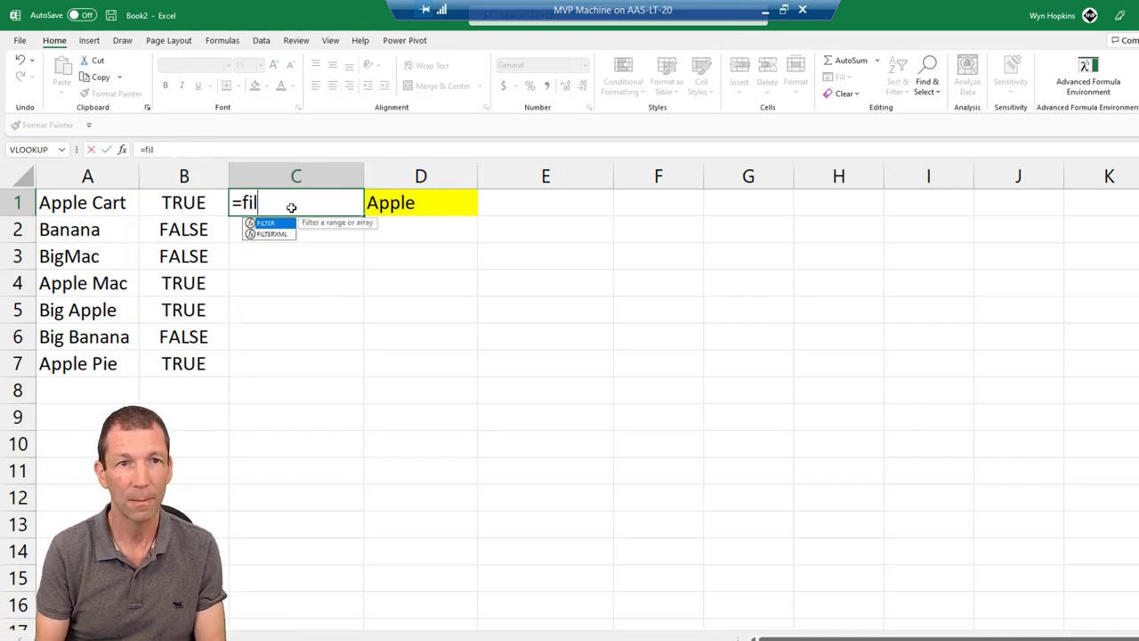
{"action": "key", "text": "Tab"}
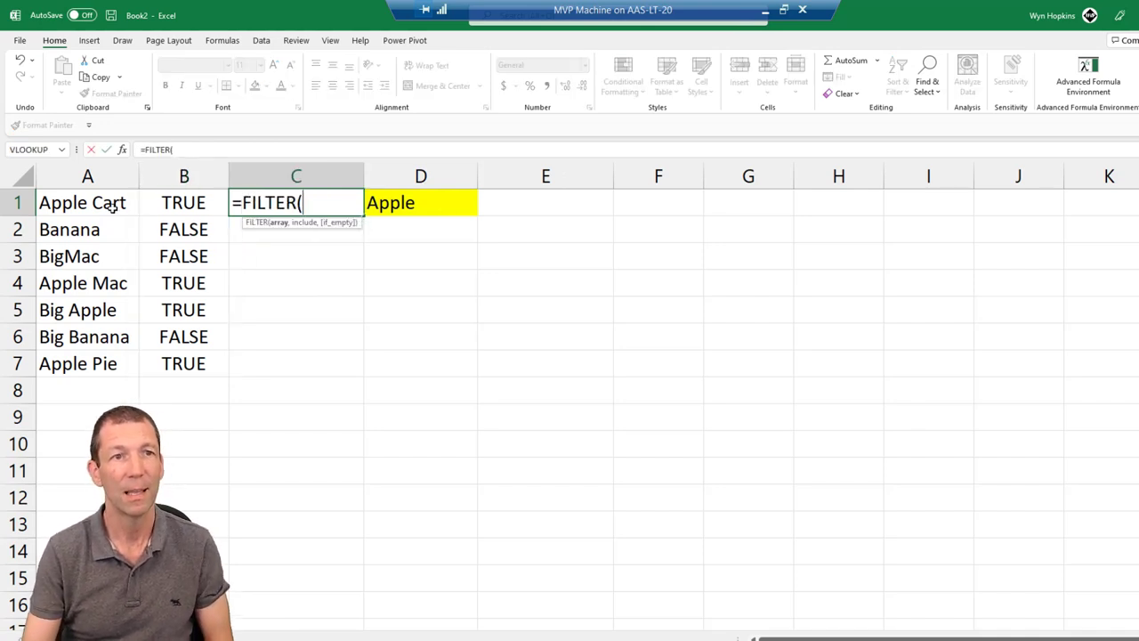
{"action": "left_click_drag", "start_coordinate": [116, 203], "coordinate": [99, 369]}
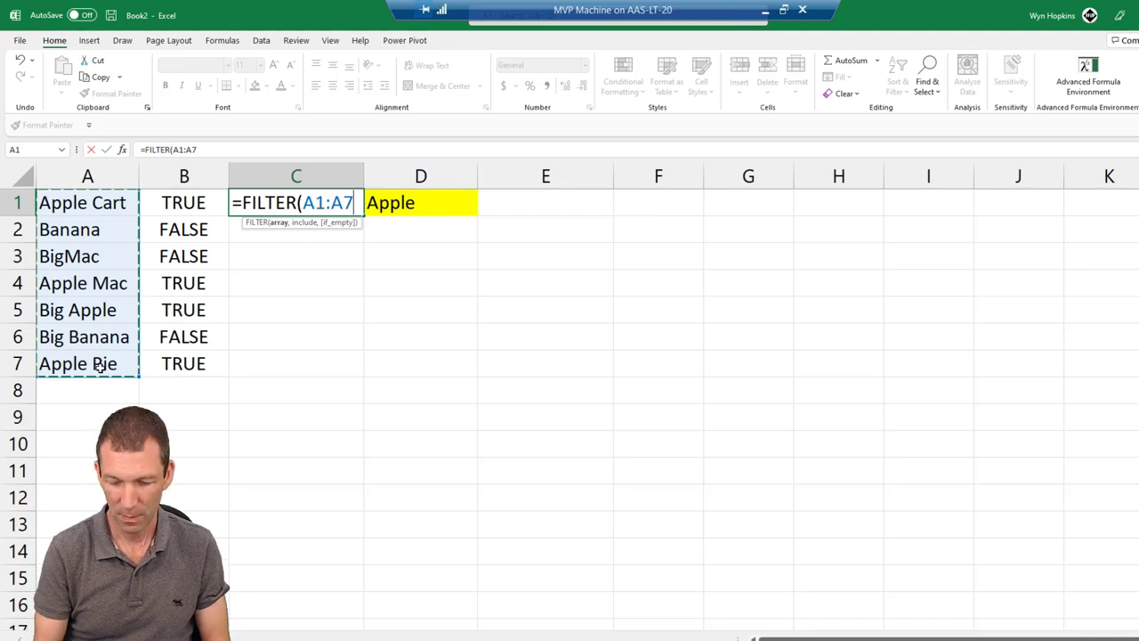
{"action": "type", "text": ","}
{"action": "left_click", "coordinate": [192, 206]}
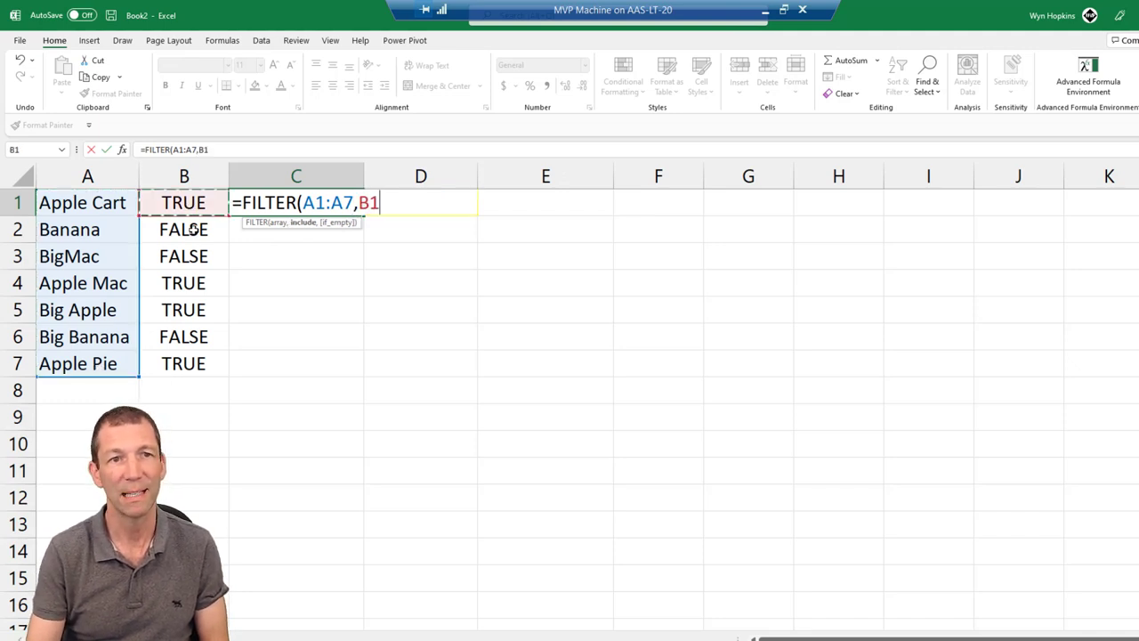
{"action": "left_click_drag", "start_coordinate": [193, 230], "coordinate": [182, 360]}
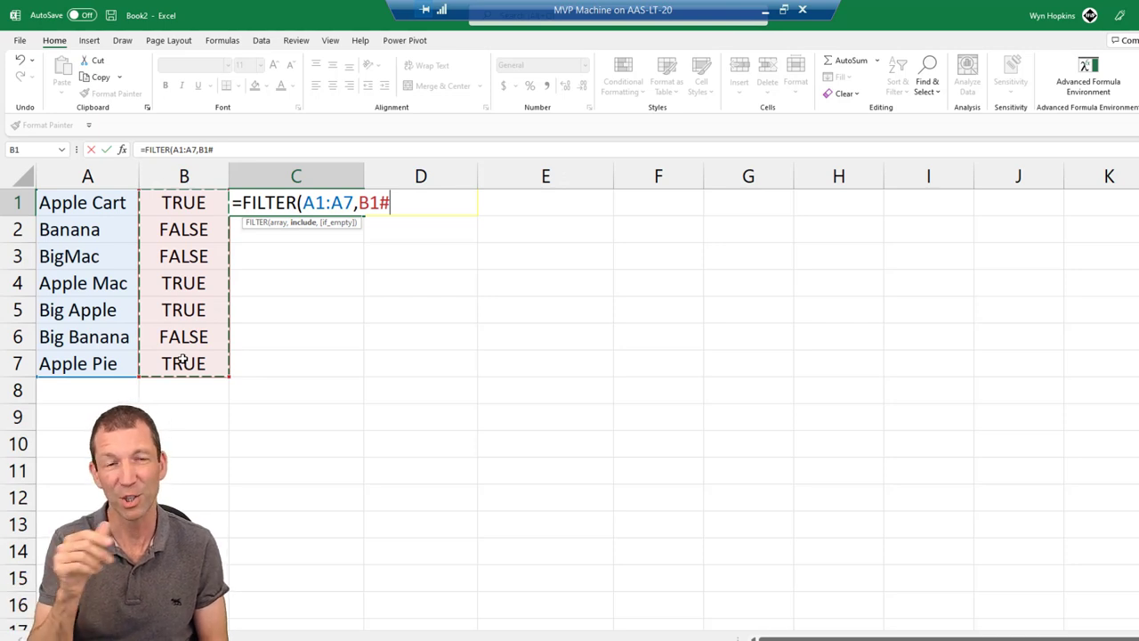
{"action": "type", "text": ")"}
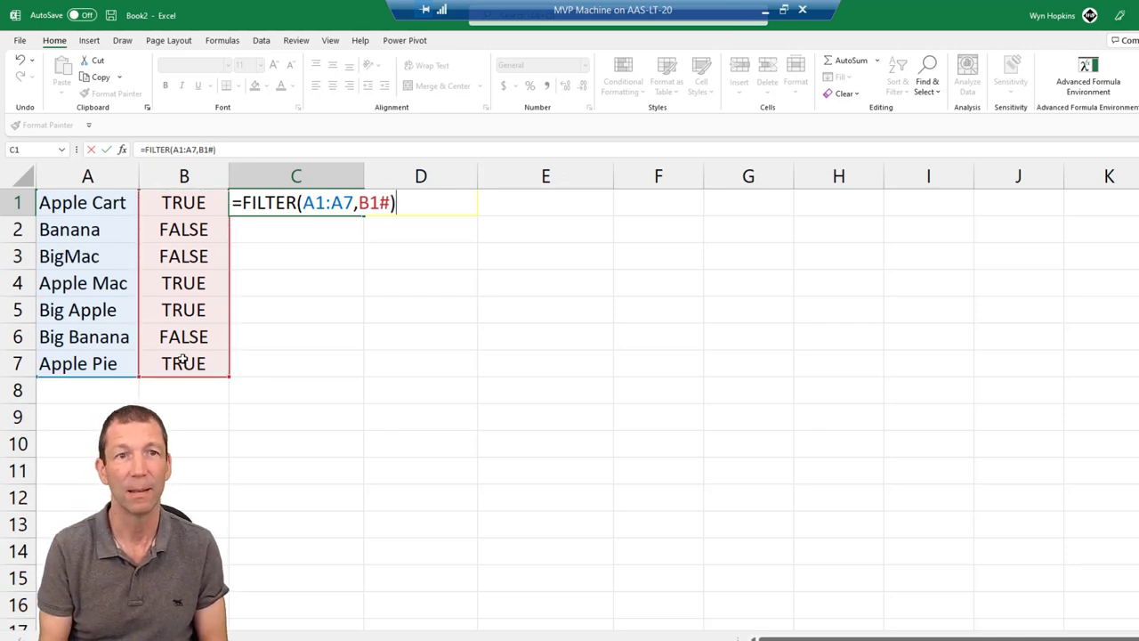
{"action": "key", "text": "Return"}
Step: Enter Carrot as the search word in D1, producing a #CALC! error in C1
{"action": "key", "text": "Up"}
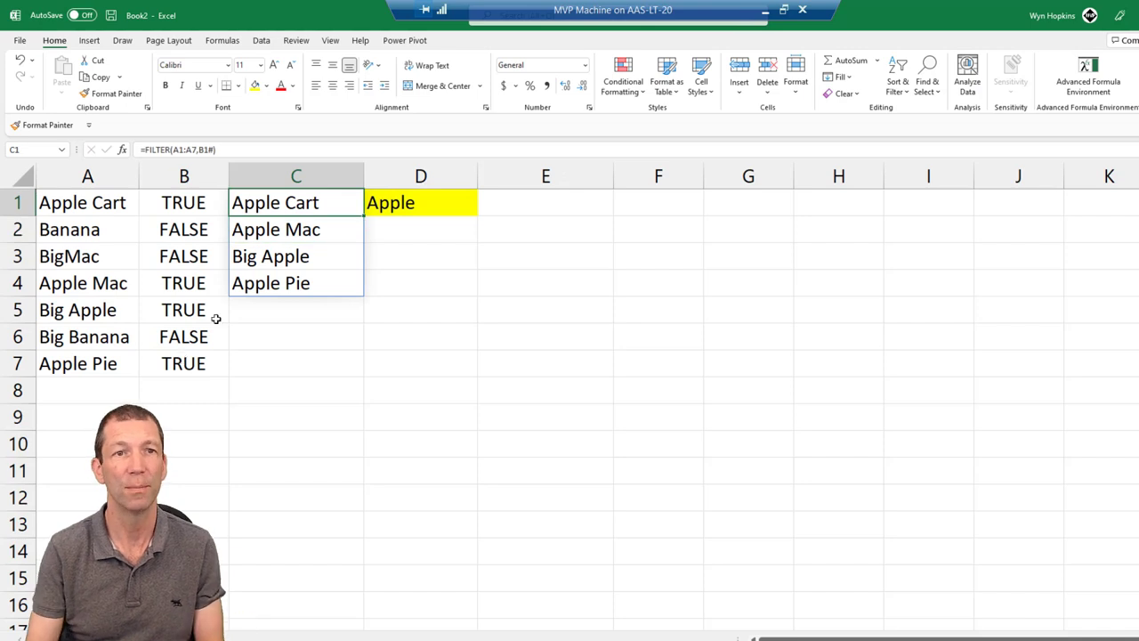
{"action": "left_click", "coordinate": [422, 203]}
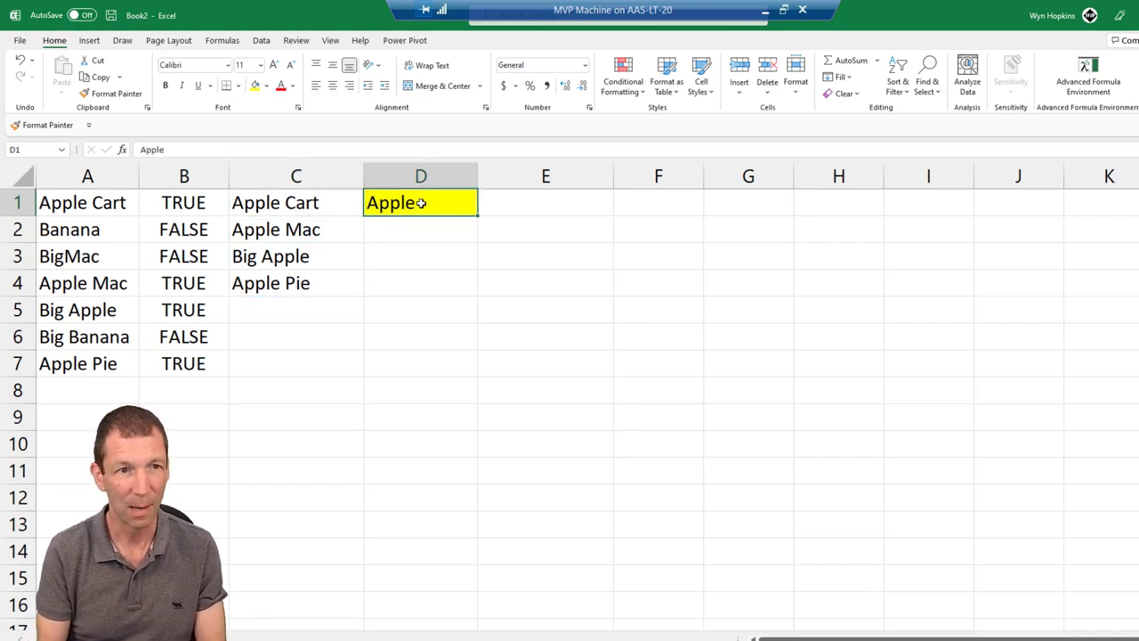
{"action": "type", "text": "Carrot"}
{"action": "key", "text": "Return"}
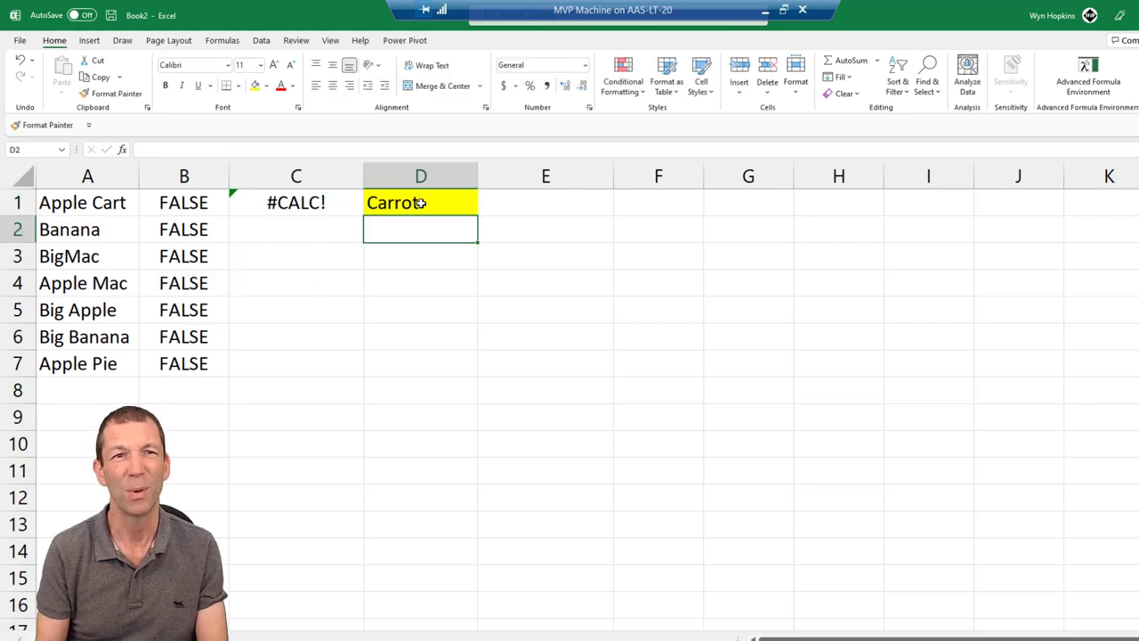
Step: Add a "No Matches" fallback as the third argument of C1's FILTER formula
{"action": "left_click", "coordinate": [346, 206]}
{"action": "key", "text": "F2"}
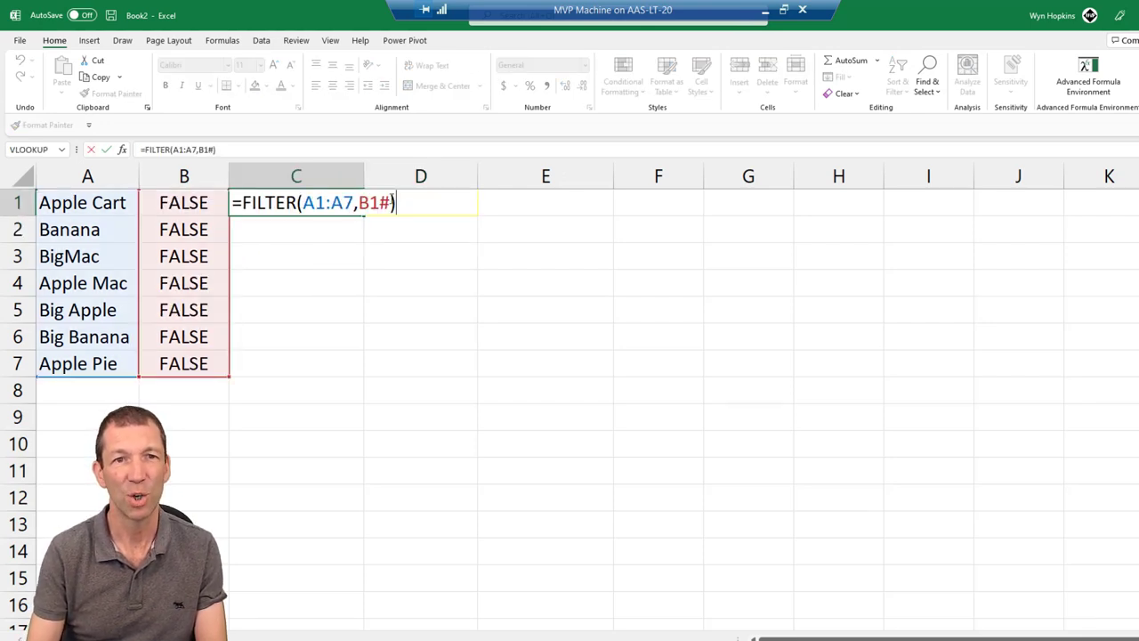
{"action": "left_click", "coordinate": [392, 203]}
{"action": "type", "text": ","}
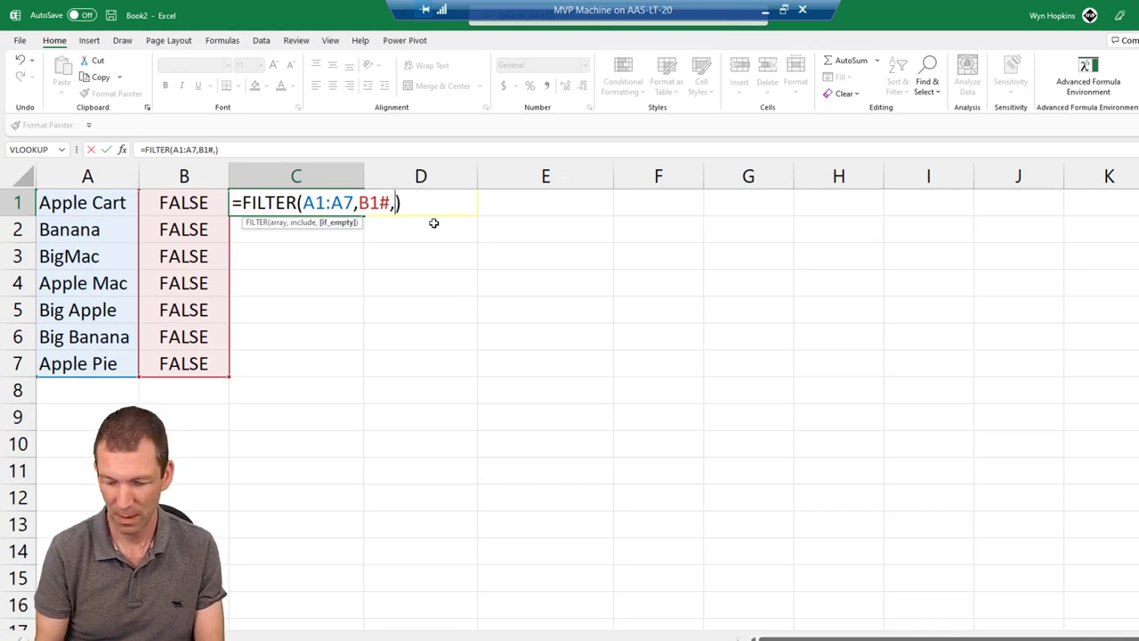
{"action": "type", "text": "\"No Matc"}
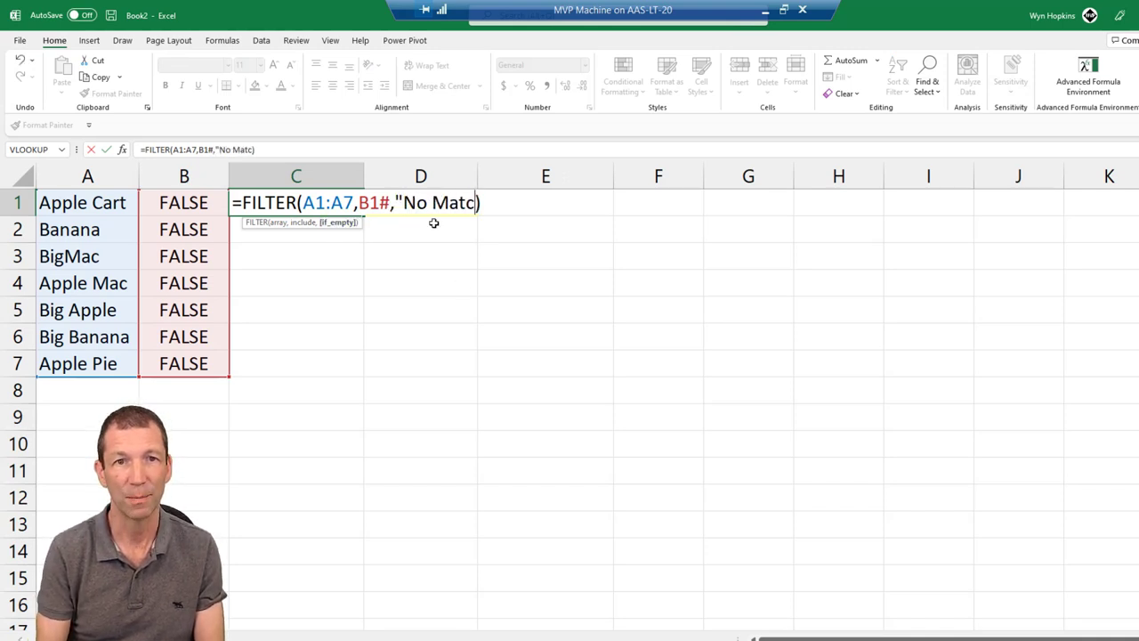
{"action": "type", "text": "hes\""}
{"action": "key", "text": "Return"}
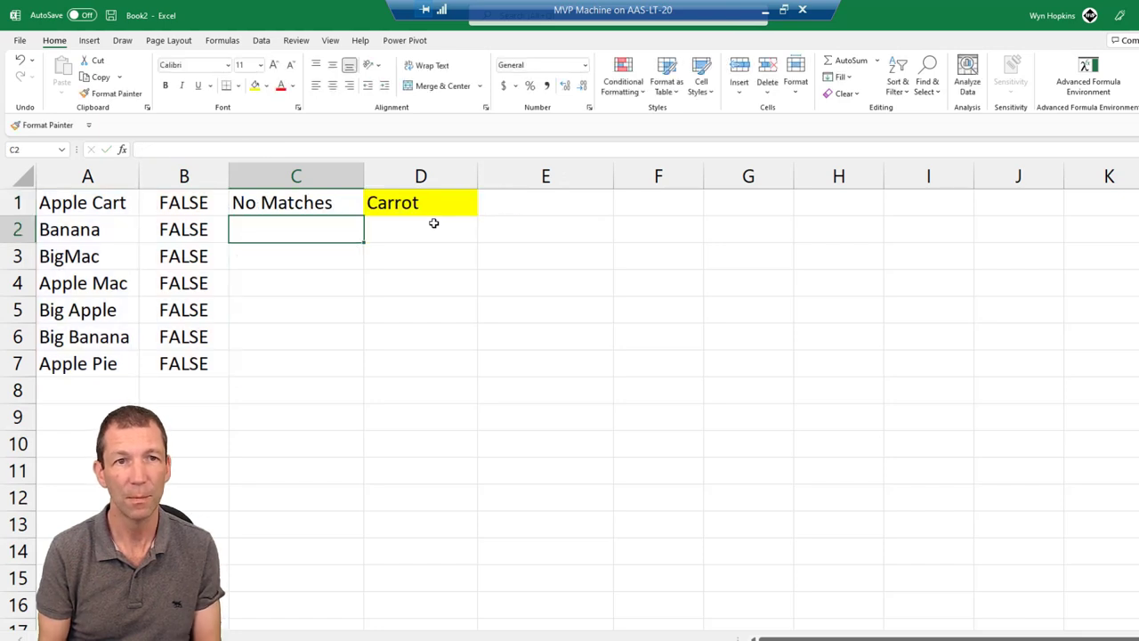
Step: Restore Apple as the search word in D1
{"action": "key", "text": "Up"}
{"action": "left_click", "coordinate": [426, 205]}
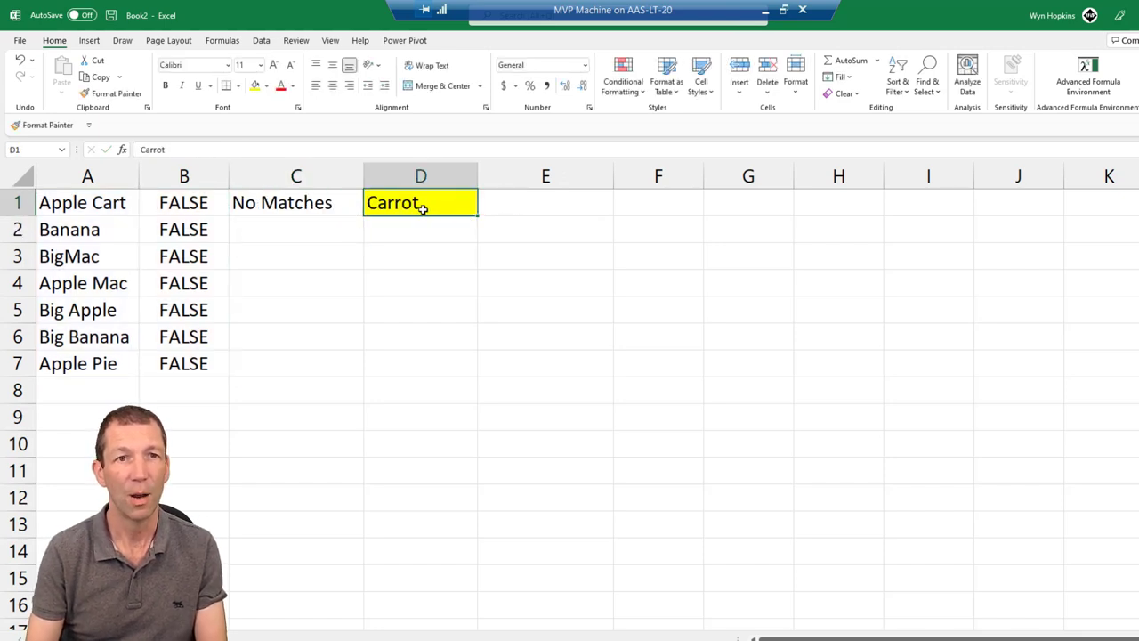
{"action": "key", "text": "Delete"}
{"action": "type", "text": "Apple"}
{"action": "key", "text": "Return"}
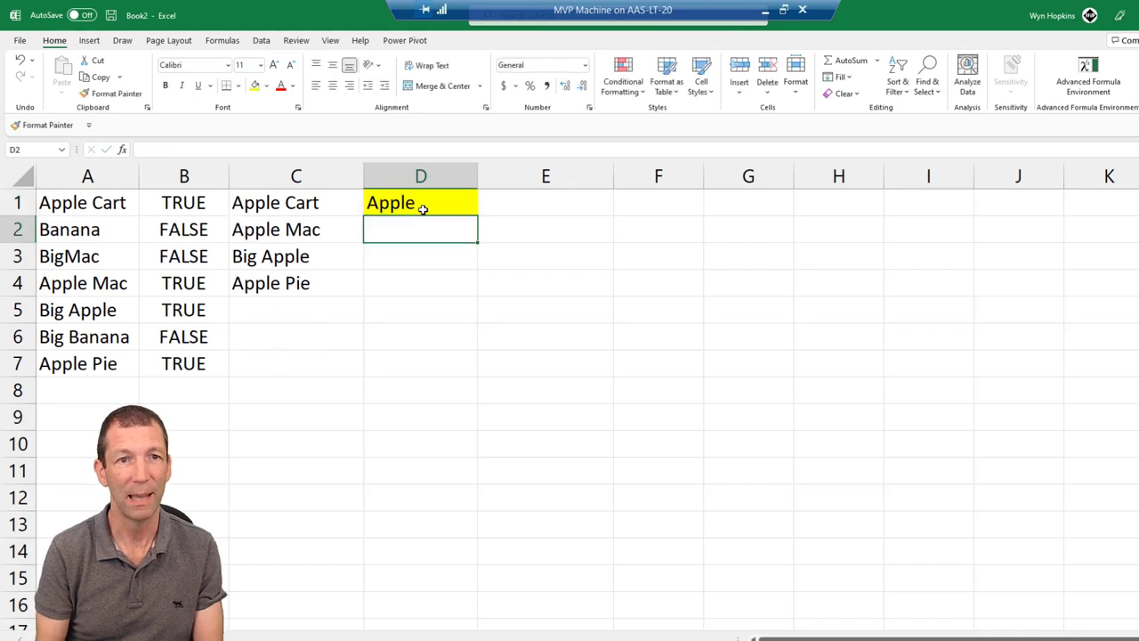
Step: Copy C1's FILTER(A1:A7,B1#,"No Matches") formula into cell E3
{"action": "left_click", "coordinate": [278, 203]}
{"action": "key", "text": "ctrl+c"}
{"action": "left_click", "coordinate": [564, 236]}
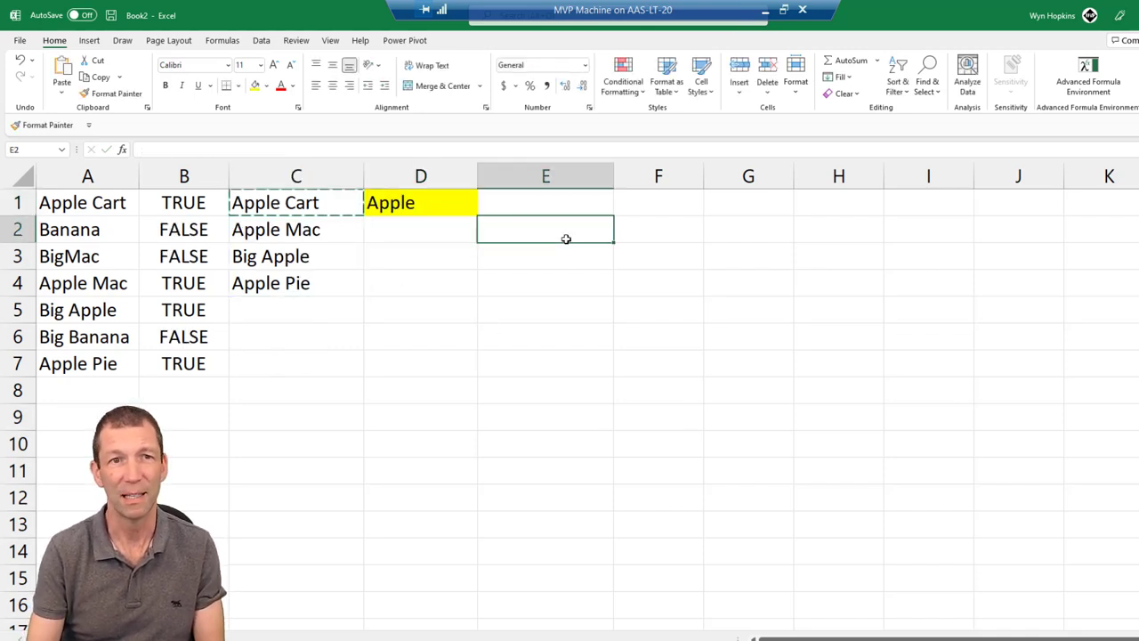
{"action": "double_click", "coordinate": [293, 202]}
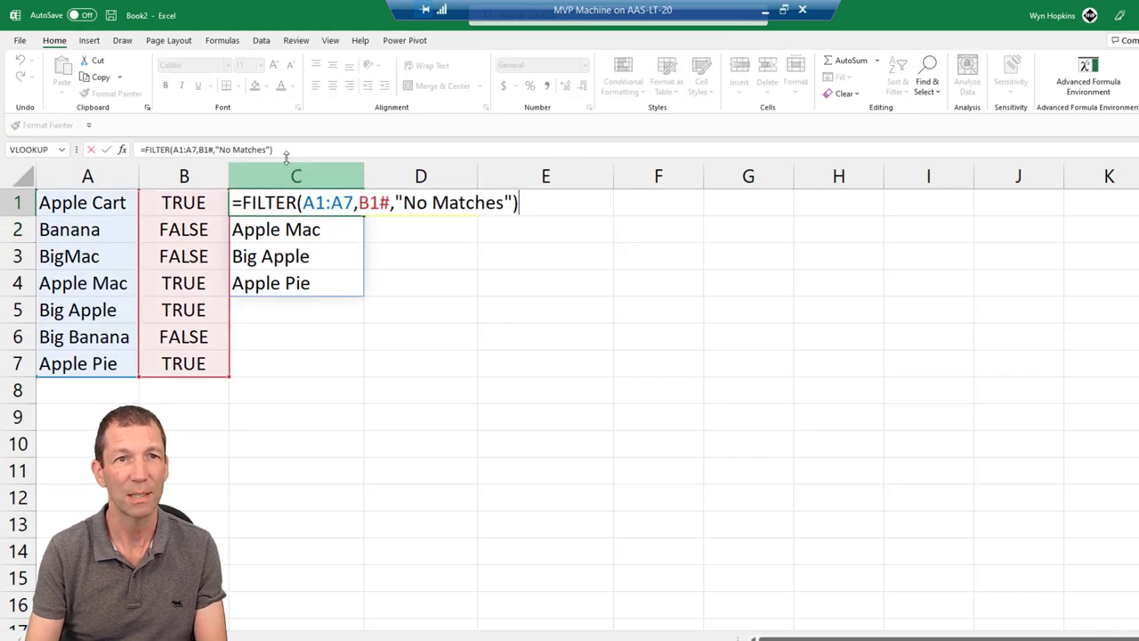
{"action": "left_click", "coordinate": [556, 260]}
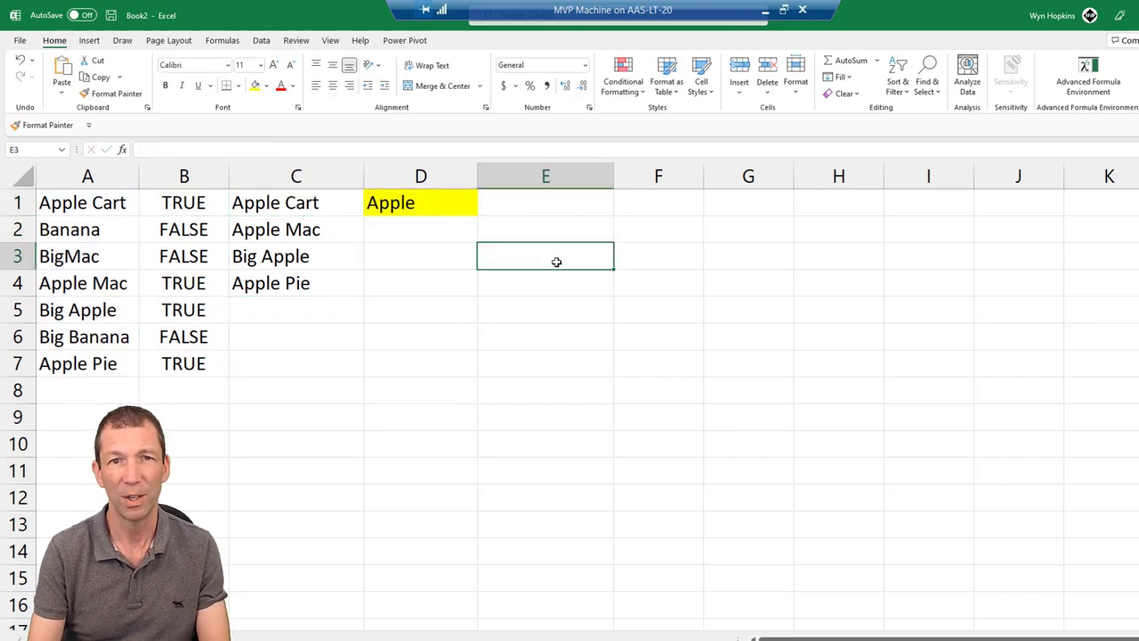
{"action": "key", "text": "ctrl+v"}
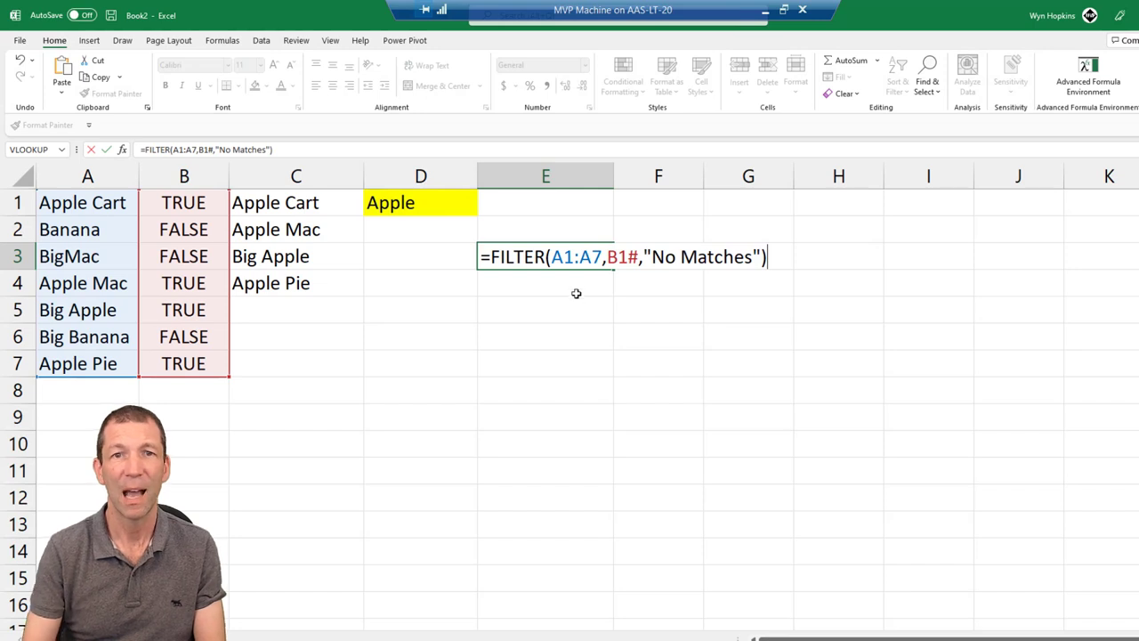
{"action": "left_click_drag", "start_coordinate": [608, 257], "coordinate": [630, 257]}
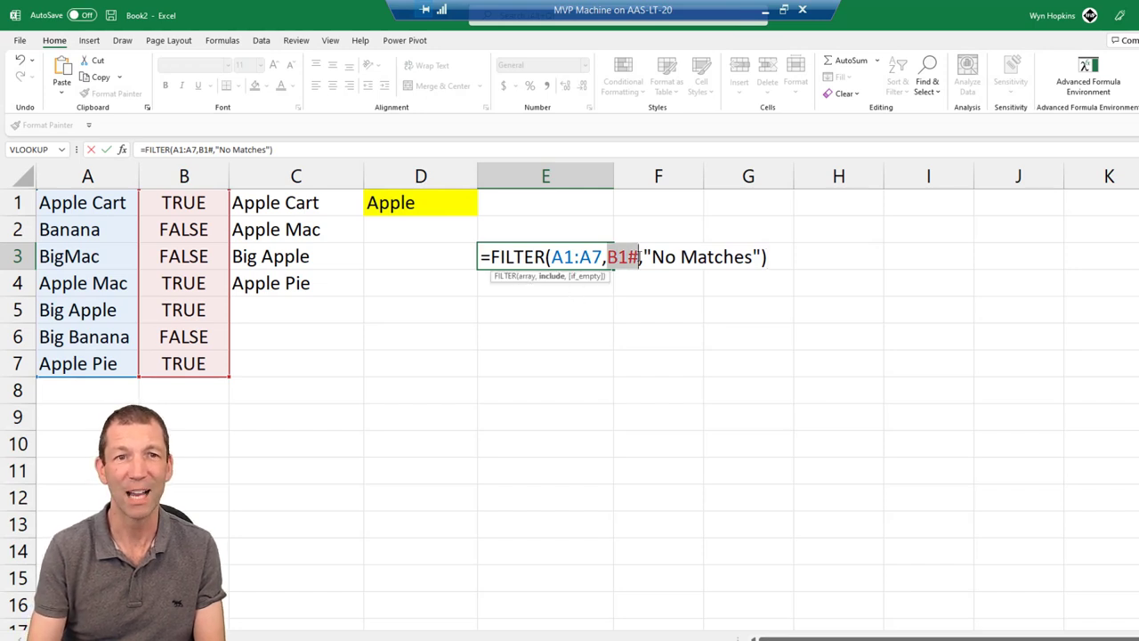
{"action": "key", "text": "Escape"}
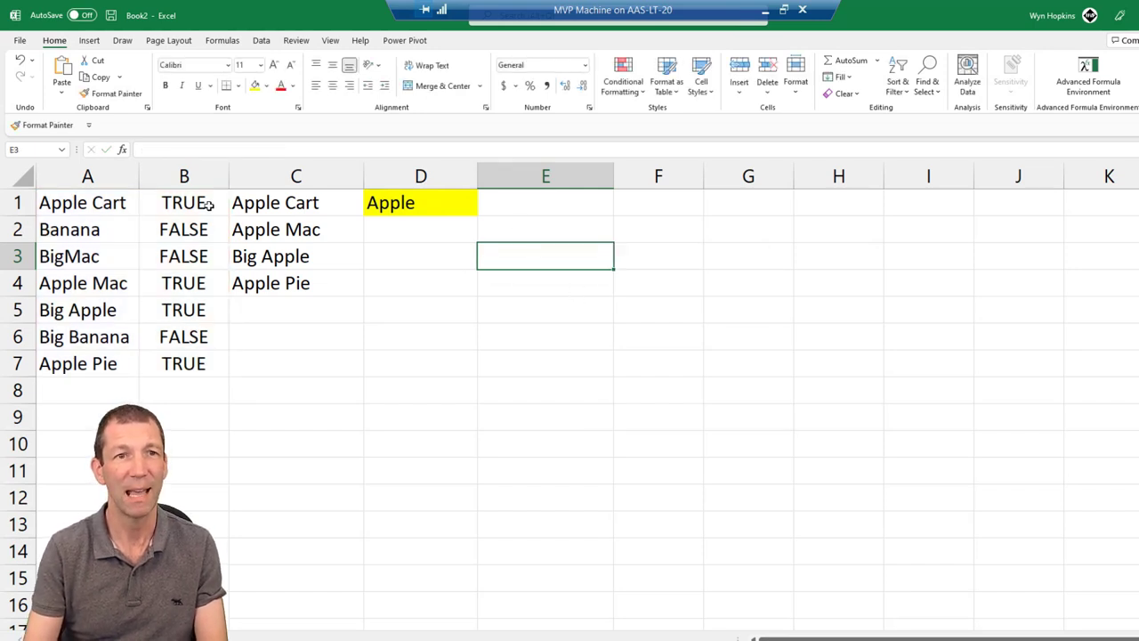
{"action": "key", "text": "F2"}
{"action": "key", "text": "Escape"}
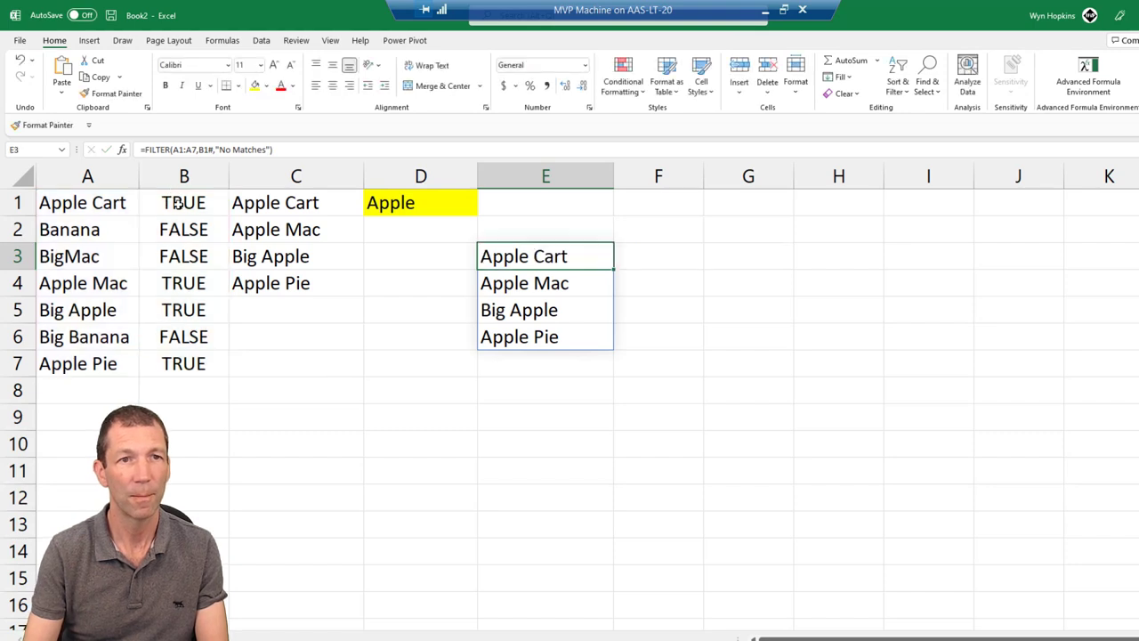
Step: Replace B1# in E3's formula with ISNUMBER(SEARCH(D1,A1:A7)) copied from B1
{"action": "left_click", "coordinate": [183, 203]}
{"action": "left_click_drag", "start_coordinate": [141, 150], "coordinate": [317, 151]}
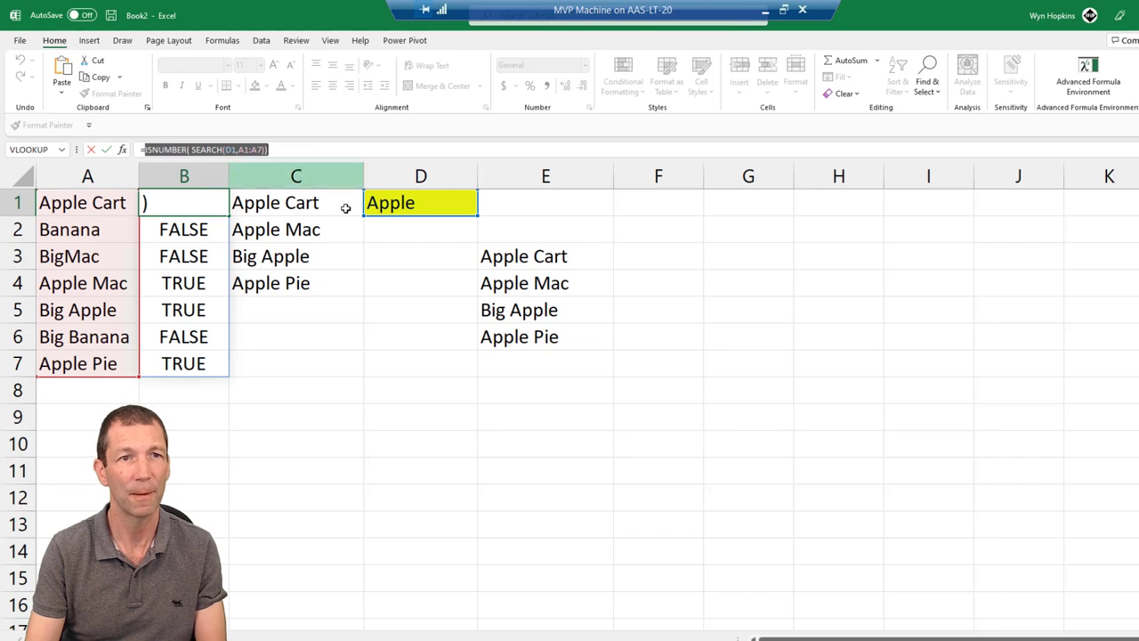
{"action": "key", "text": "Escape"}
{"action": "left_click", "coordinate": [526, 258]}
{"action": "key", "text": "F2"}
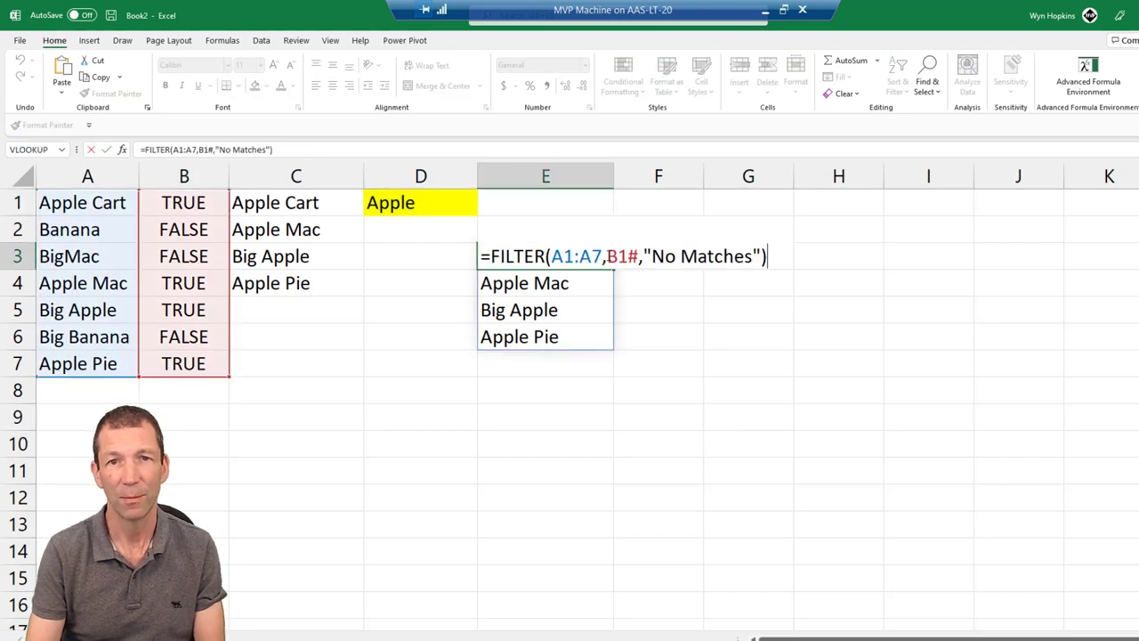
{"action": "left_click_drag", "start_coordinate": [608, 257], "coordinate": [638, 256]}
{"action": "key", "text": "ctrl+v"}
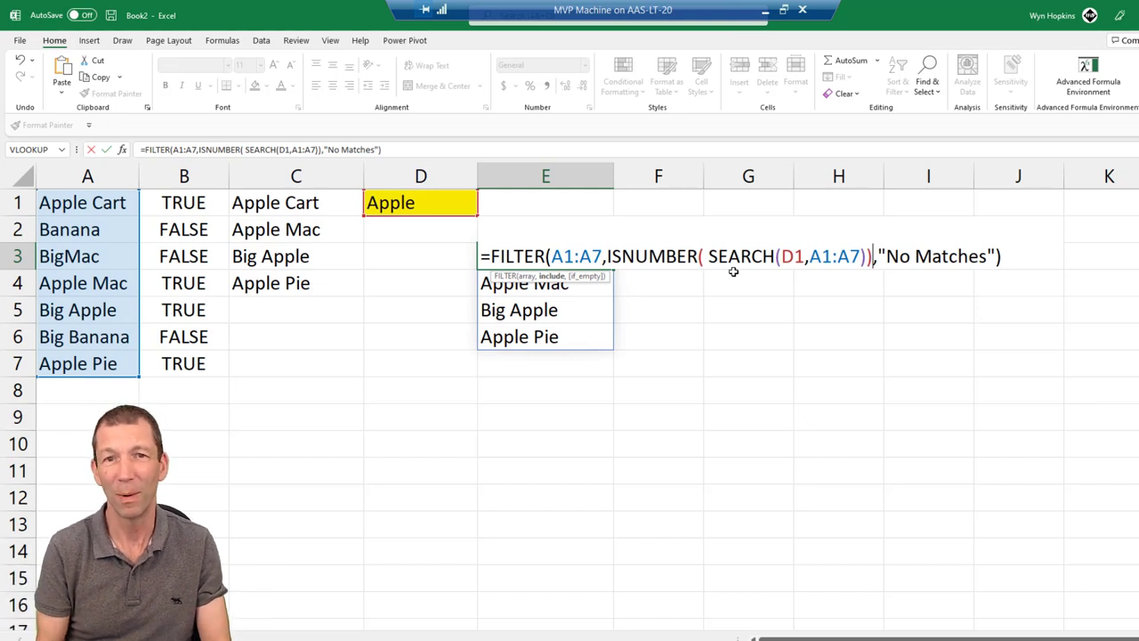
{"action": "key", "text": "Return"}
{"action": "key", "text": "Up"}
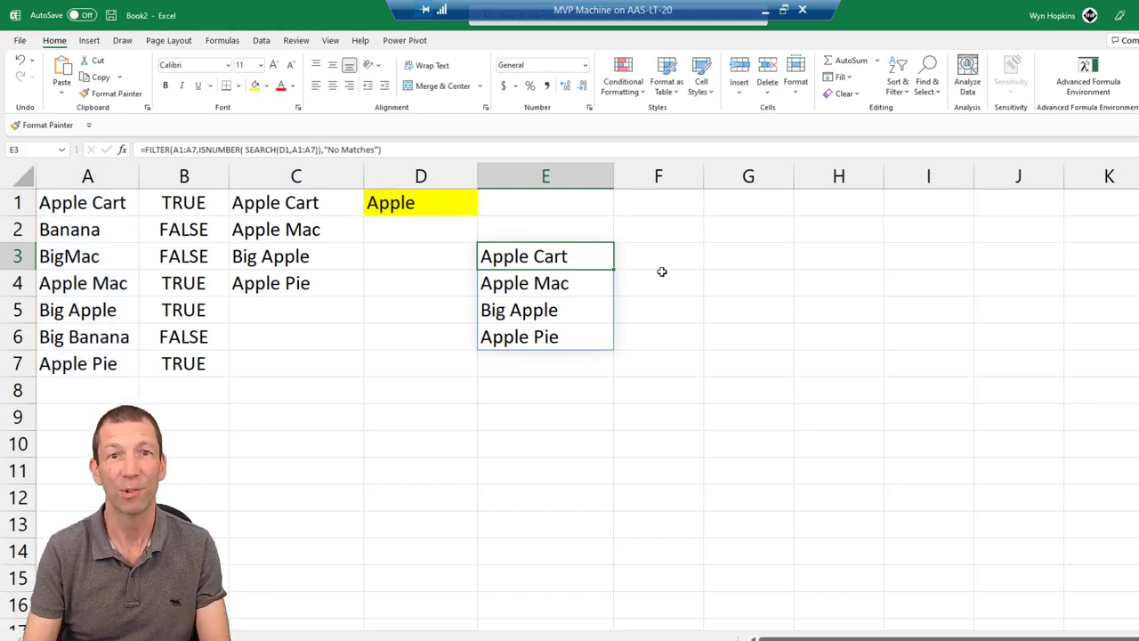
{"action": "key", "text": "F2"}
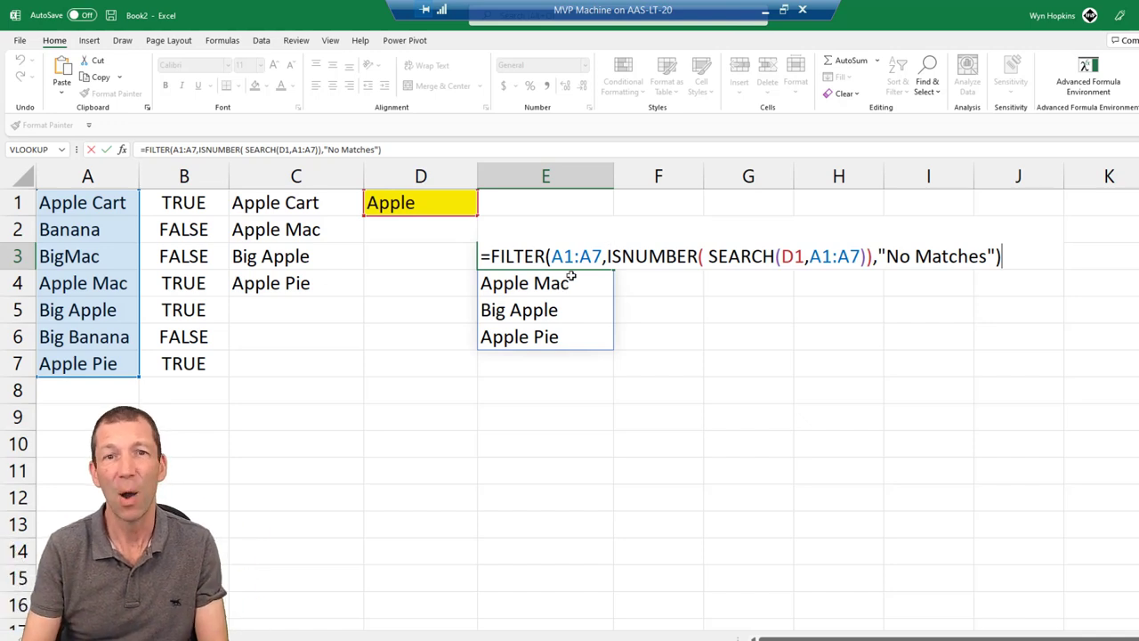
{"action": "key", "text": "Escape"}
{"action": "key", "text": "F2"}
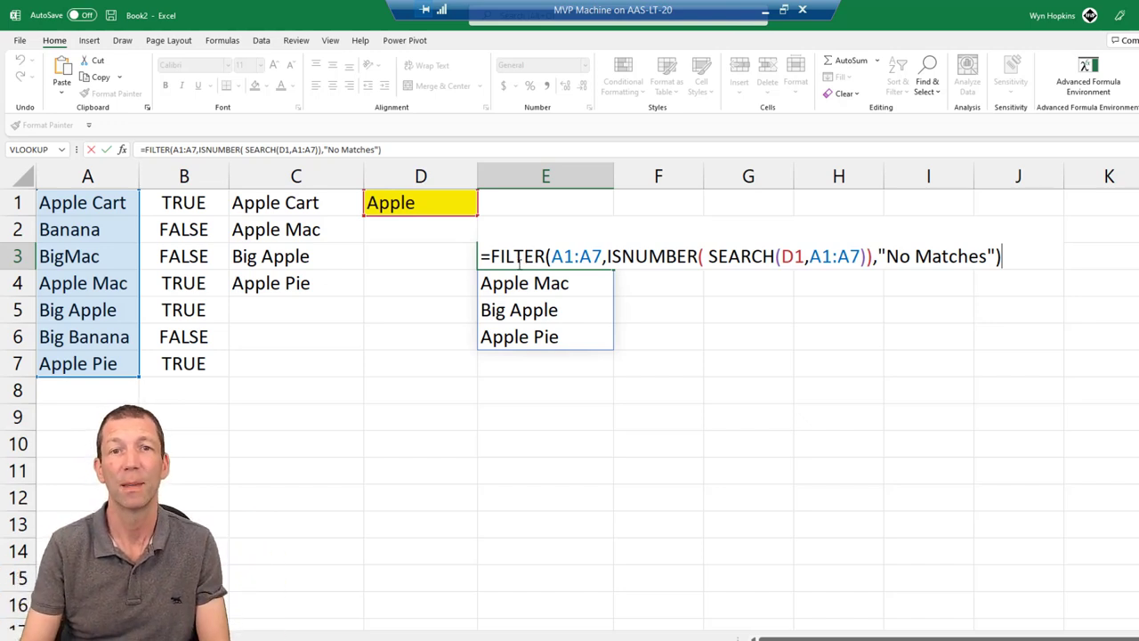
{"action": "key", "text": "ctrl+Return"}
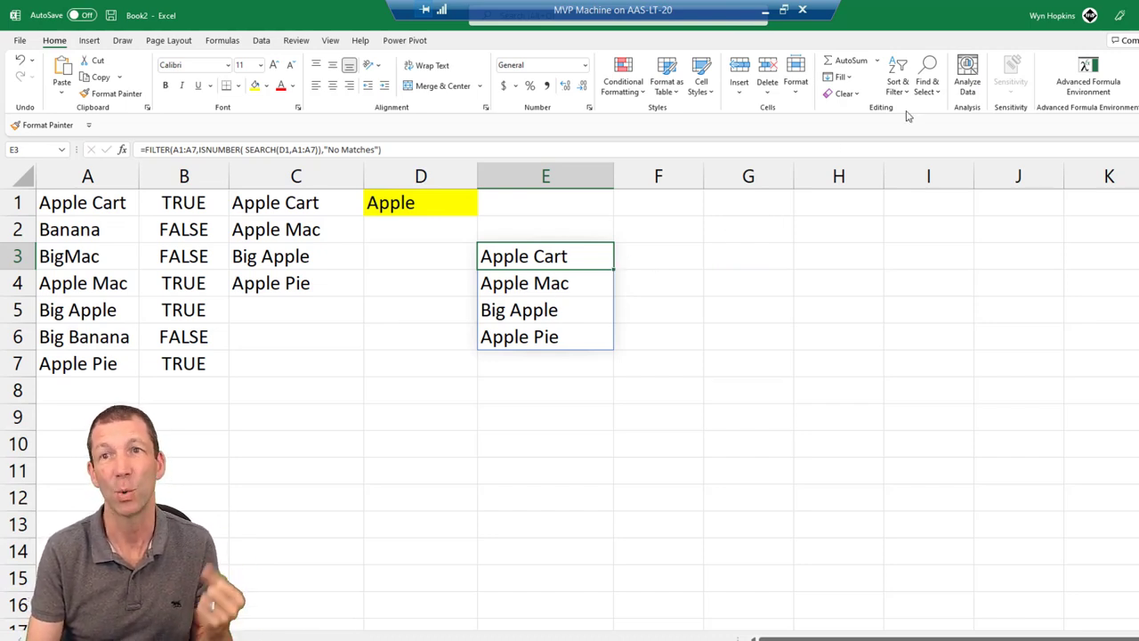
Step: Open the Advanced Formula Environment and widen its pane
{"action": "left_click", "coordinate": [1084, 89]}
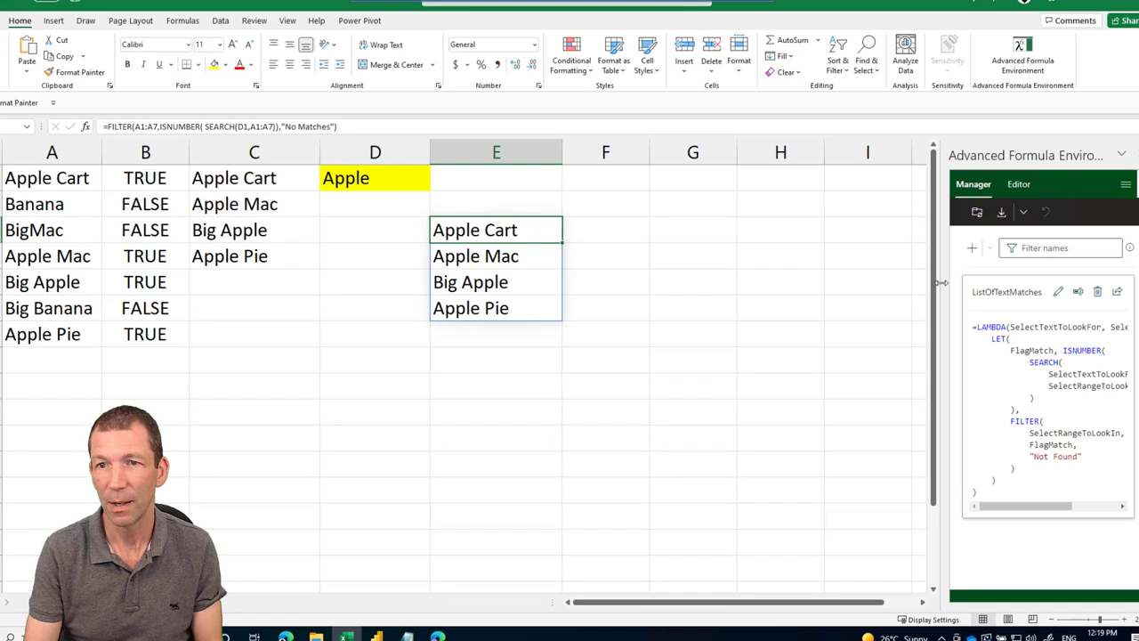
{"action": "left_click_drag", "start_coordinate": [947, 282], "coordinate": [753, 290]}
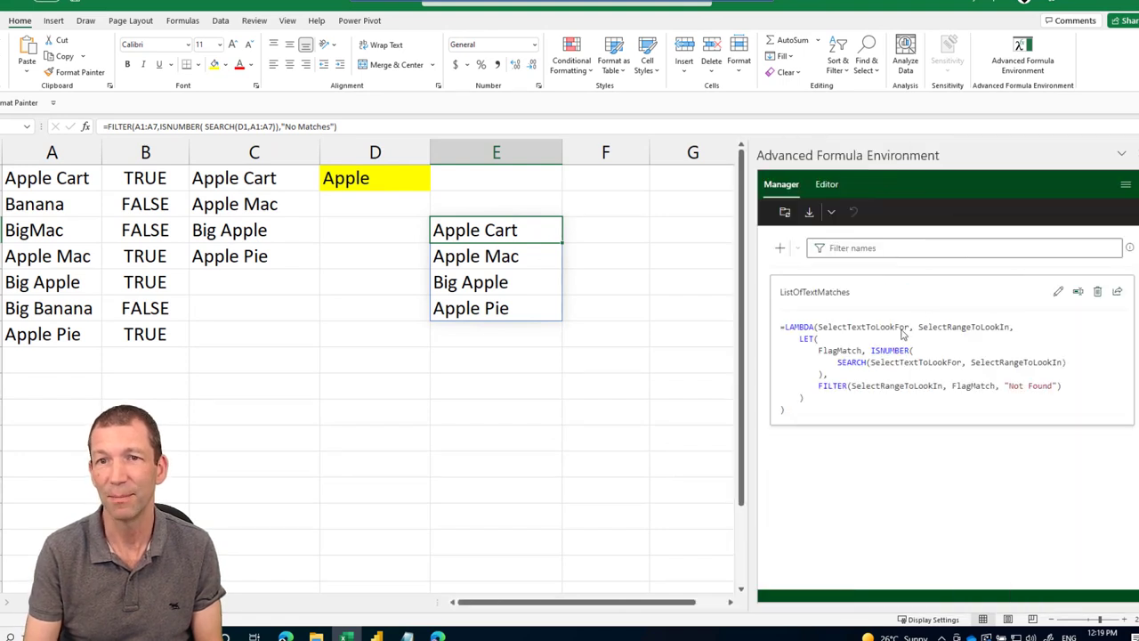
{"action": "left_click", "coordinate": [846, 248]}
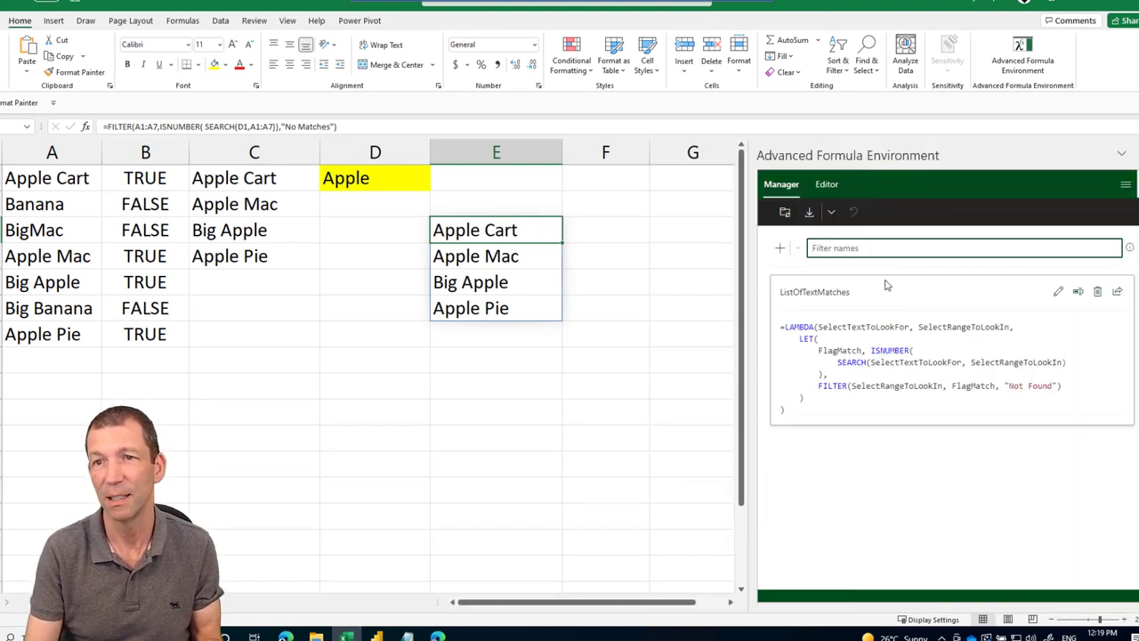
Step: Switch to the Editor view showing the ListOfTextMatches LAMBDA code
{"action": "left_click", "coordinate": [826, 185]}
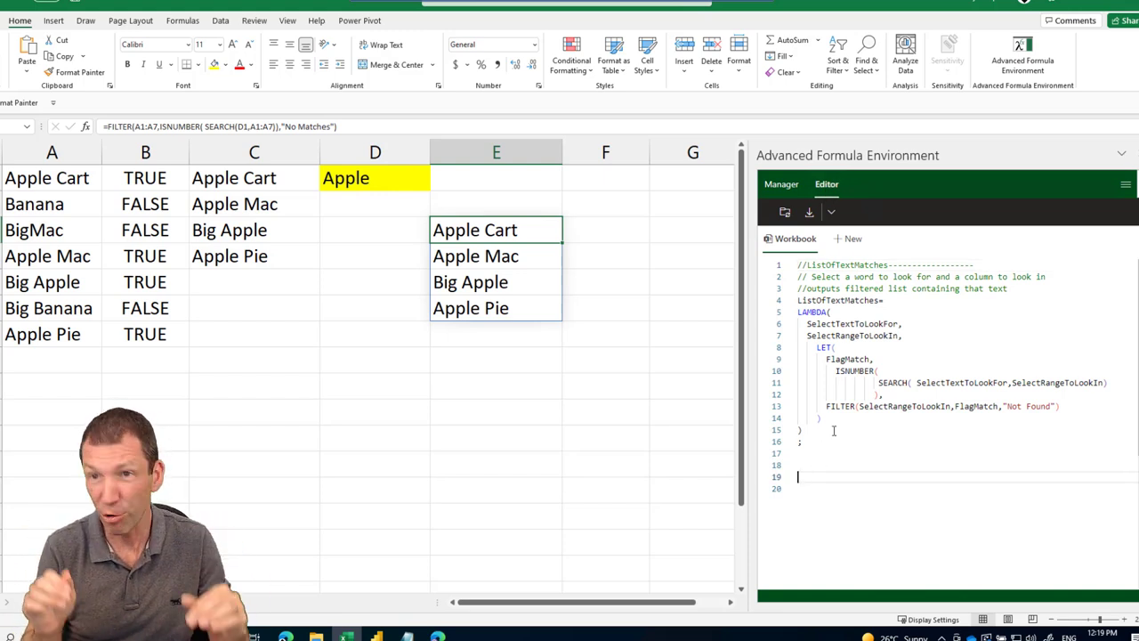
{"action": "scroll", "coordinate": [833, 430], "scroll_direction": "up", "scroll_amount": 2, "text": "ctrl"}
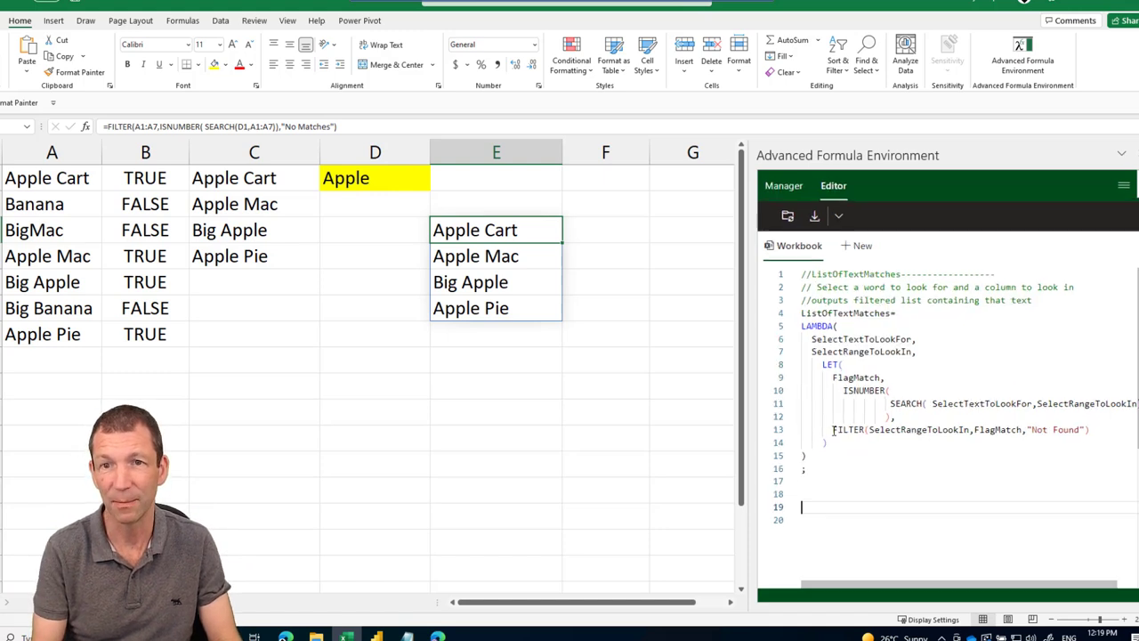
{"action": "left_click_drag", "start_coordinate": [1099, 154], "coordinate": [1130, 204]}
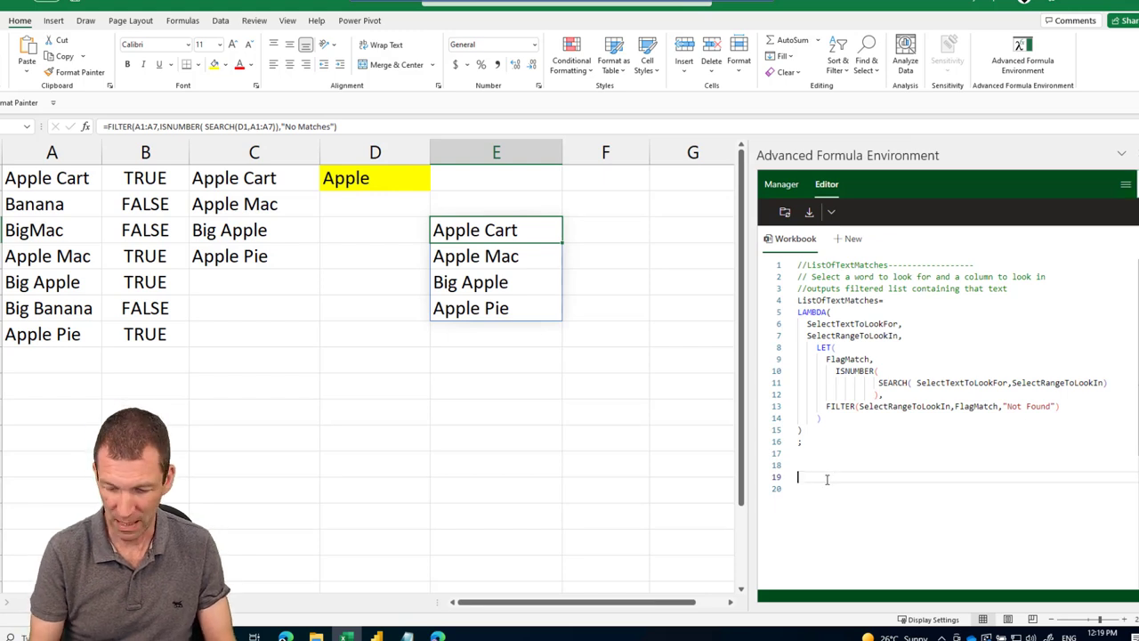
{"action": "scroll", "coordinate": [829, 472], "scroll_direction": "up", "scroll_amount": 3}
{"action": "scroll", "coordinate": [825, 454], "scroll_direction": "down", "scroll_amount": 2}
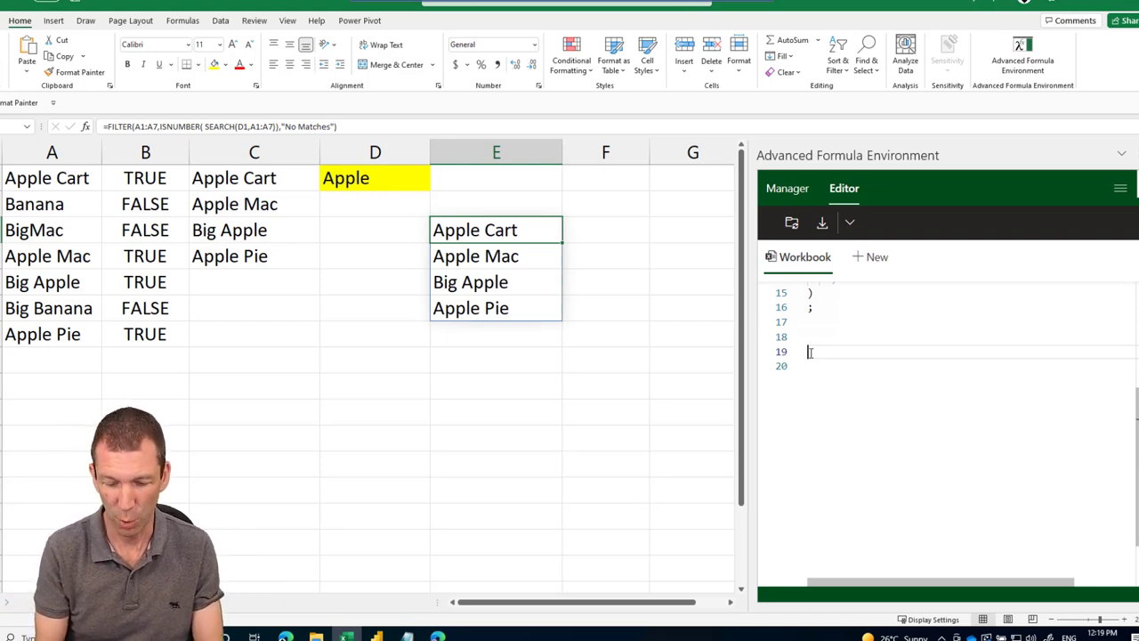
Step: Start a DemoFilteredList = LAMBDA() definition, enlarging the editor text
{"action": "type", "text": "D"}
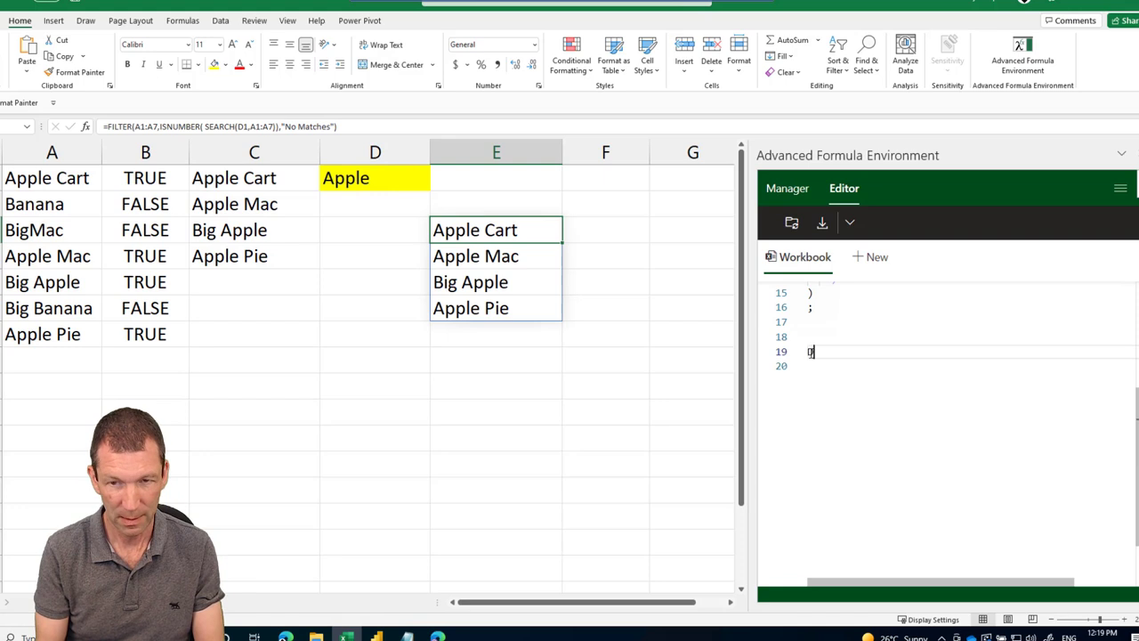
{"action": "type", "text": "emoFilter"}
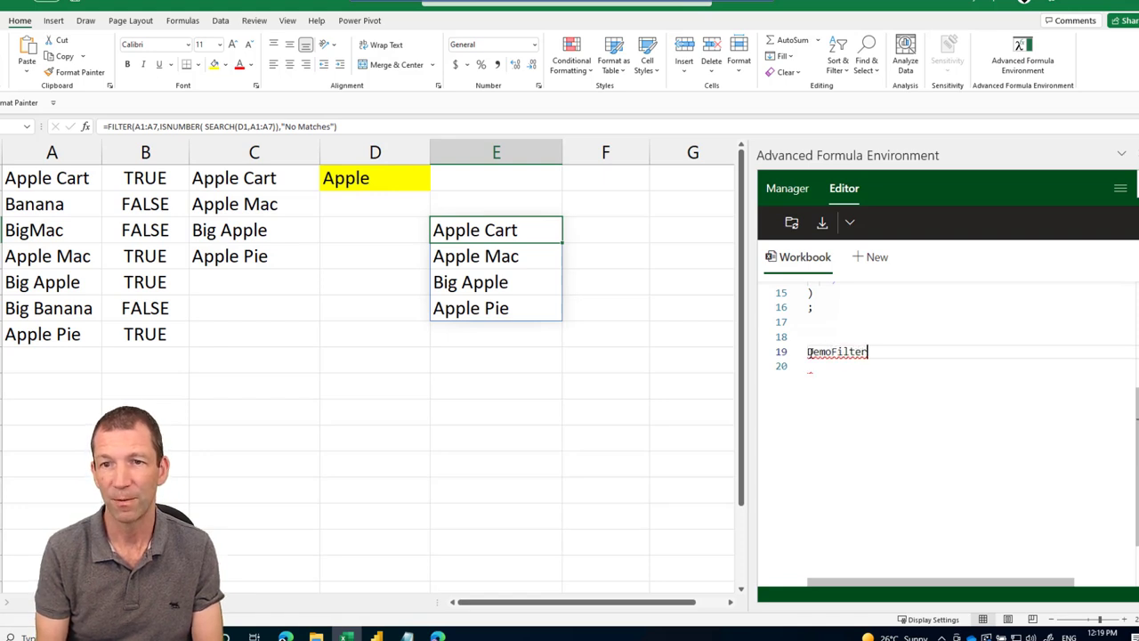
{"action": "type", "text": "edList"}
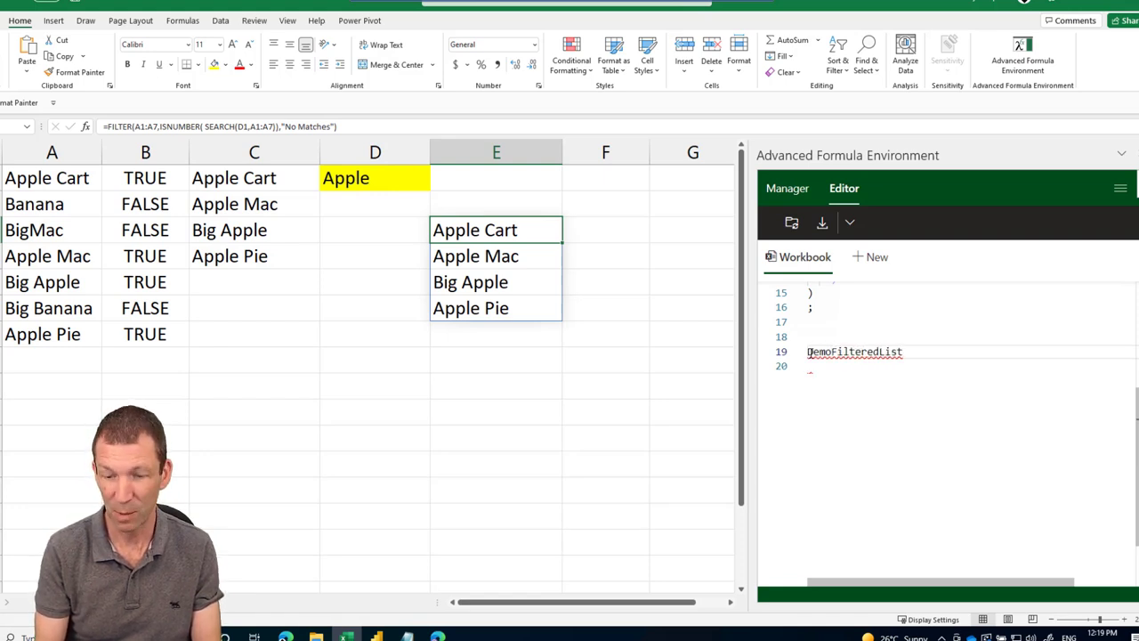
{"action": "type", "text": " ="}
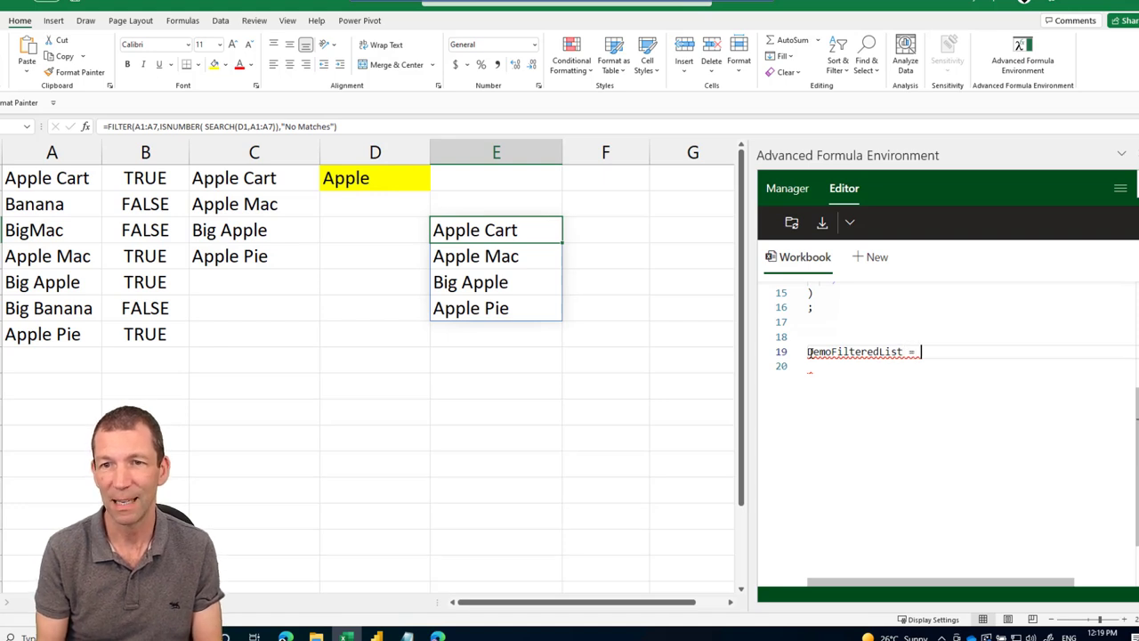
{"action": "key", "text": "Return"}
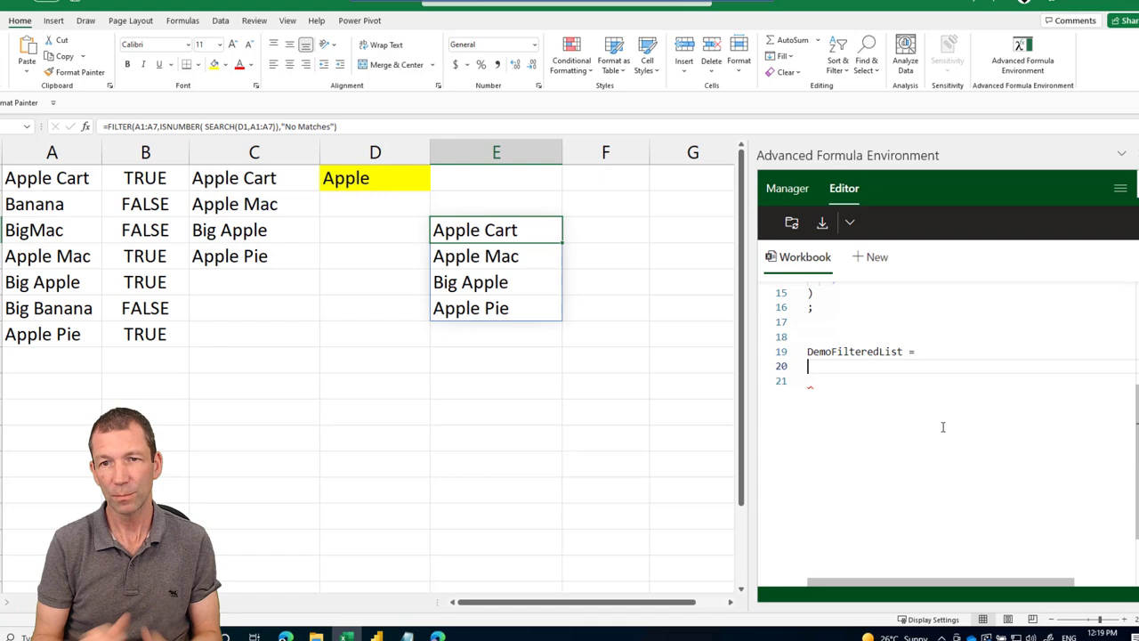
{"action": "key", "text": "ctrl+plus"}
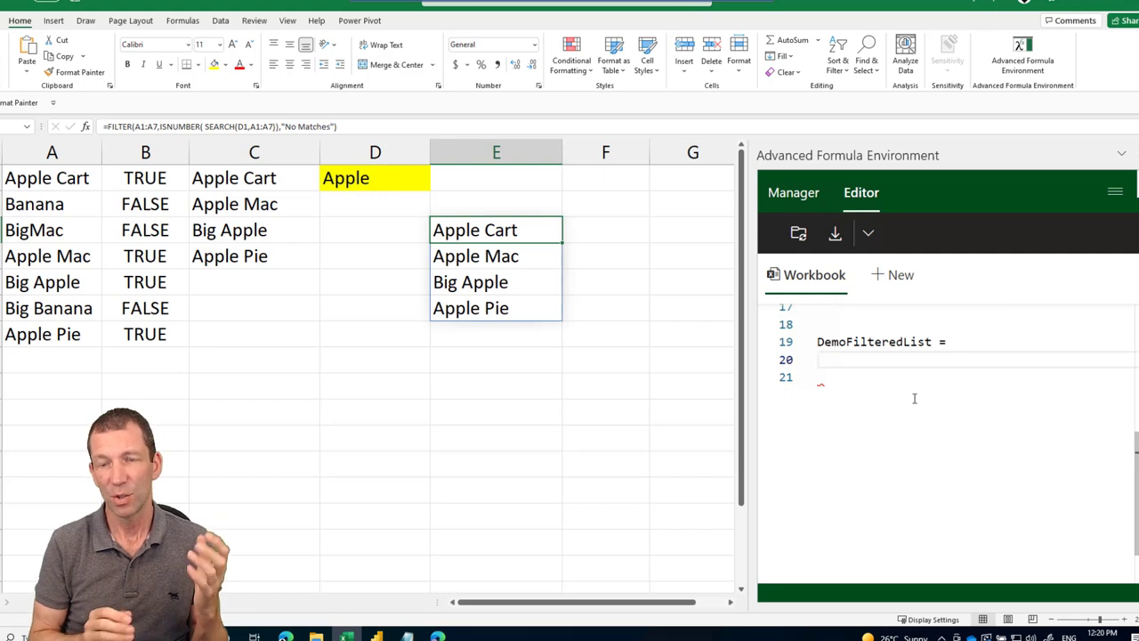
{"action": "type", "text": "LAM"}
{"action": "key", "text": "Tab"}
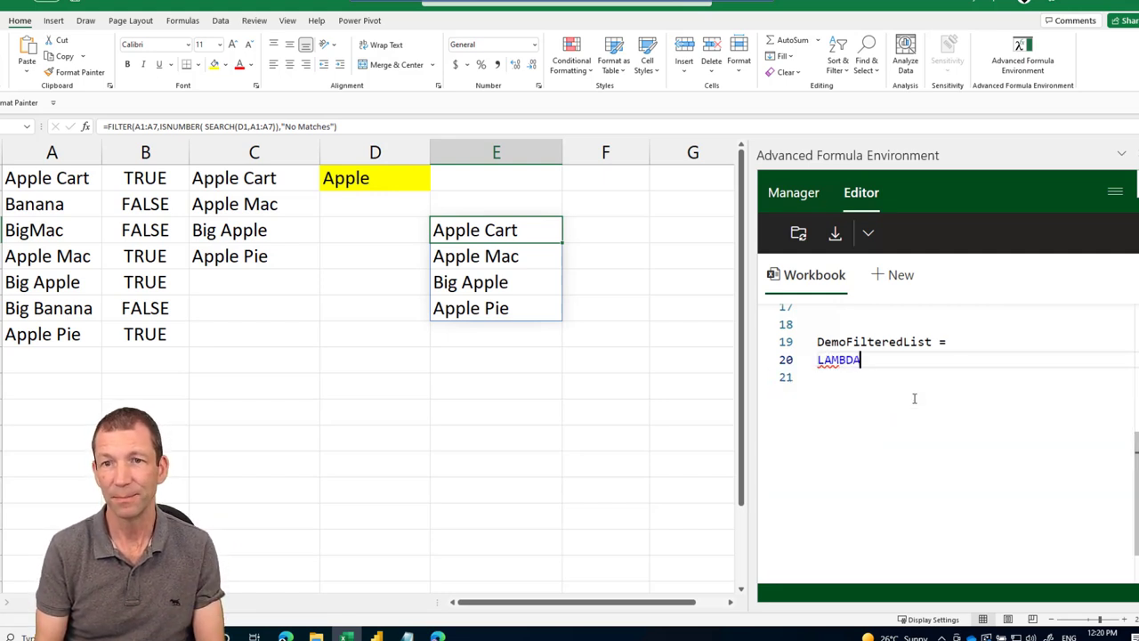
{"action": "type", "text": "()"}
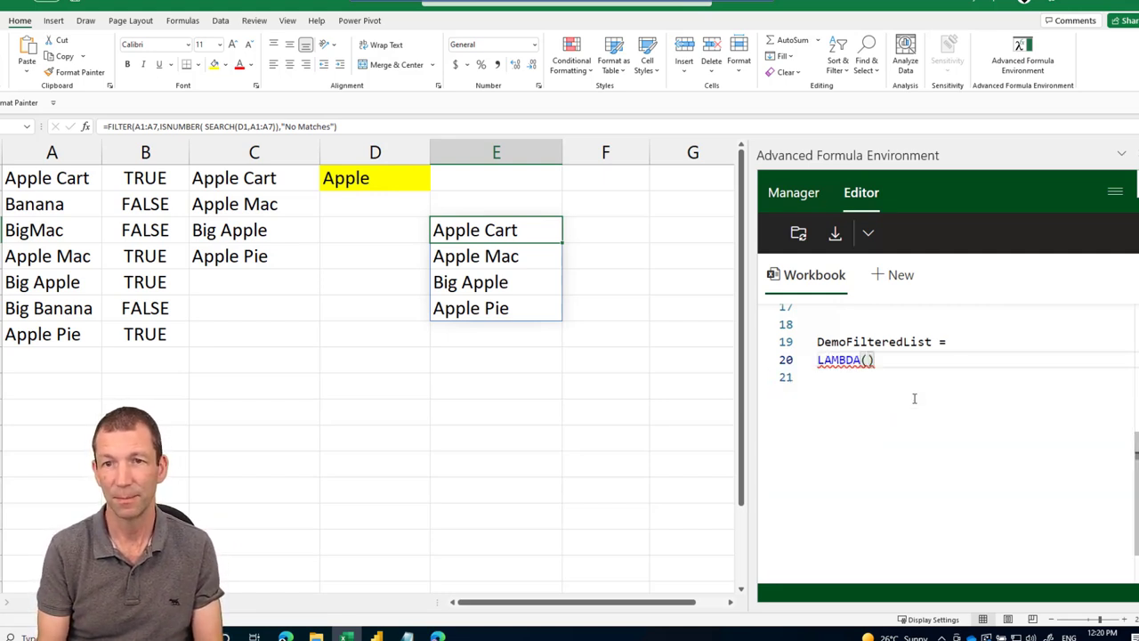
{"action": "key", "text": "Left"}
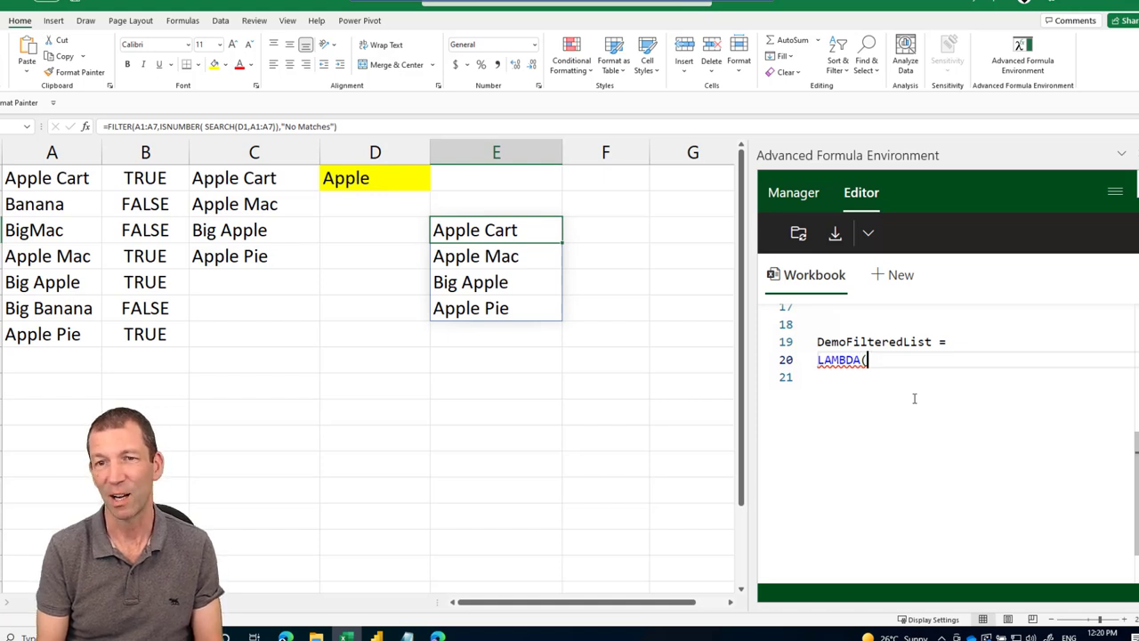
{"action": "key", "text": "shift+Return"}
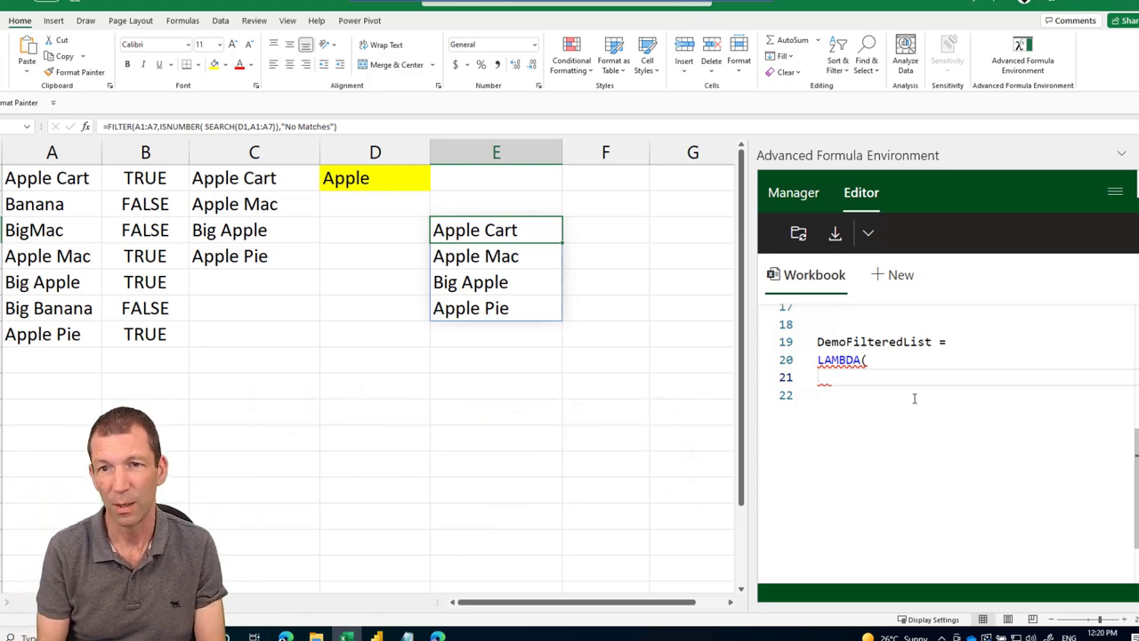
Step: Declare the CellToPick and ListToSearch parameters on separate lines
{"action": "type", "text": "Cell"}
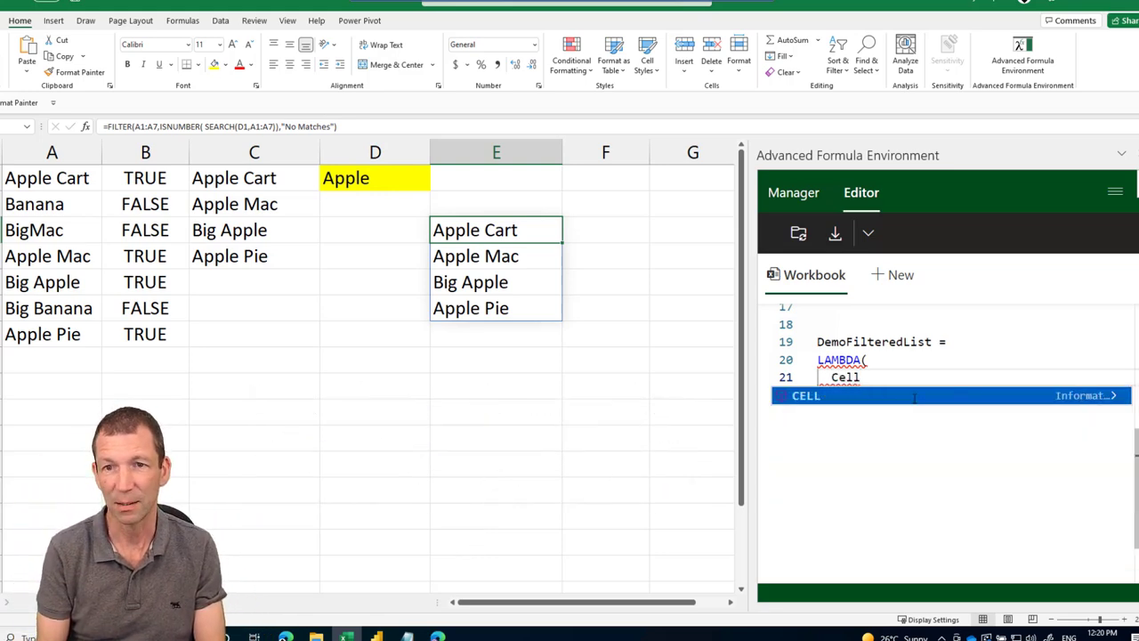
{"action": "type", "text": "ToPick"}
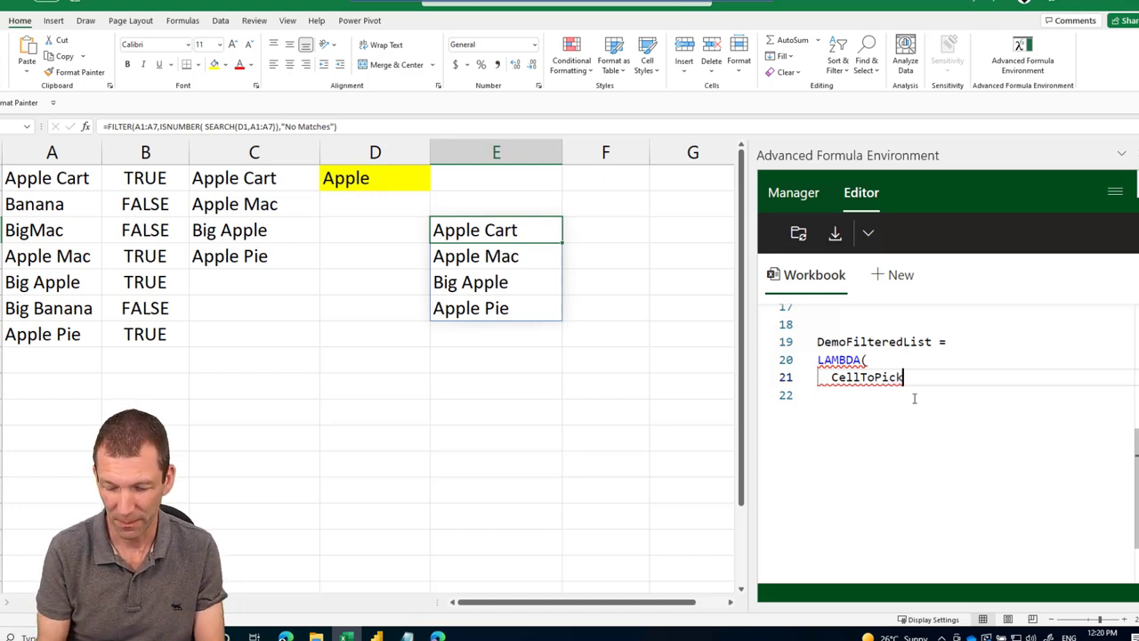
{"action": "type", "text": ","}
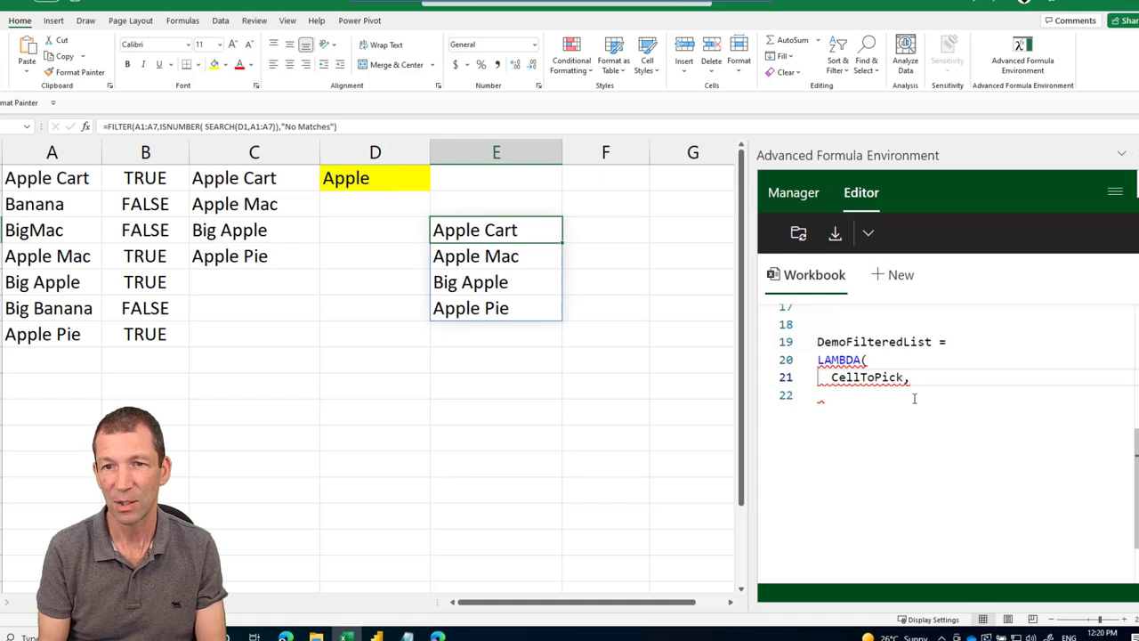
{"action": "key", "text": "Return"}
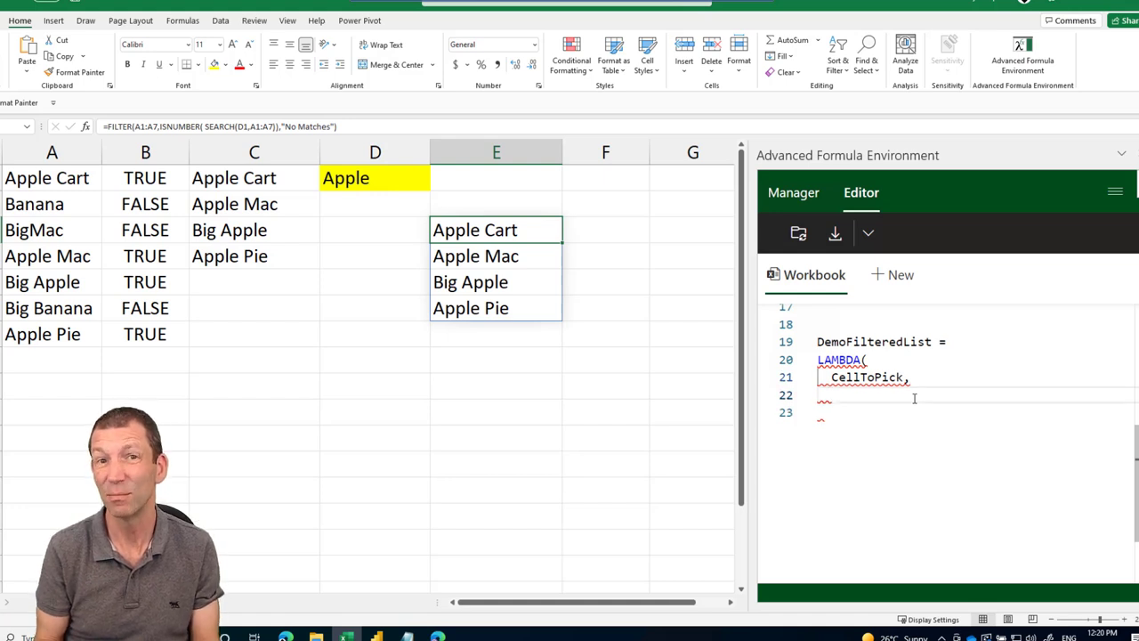
{"action": "type", "text": "L"}
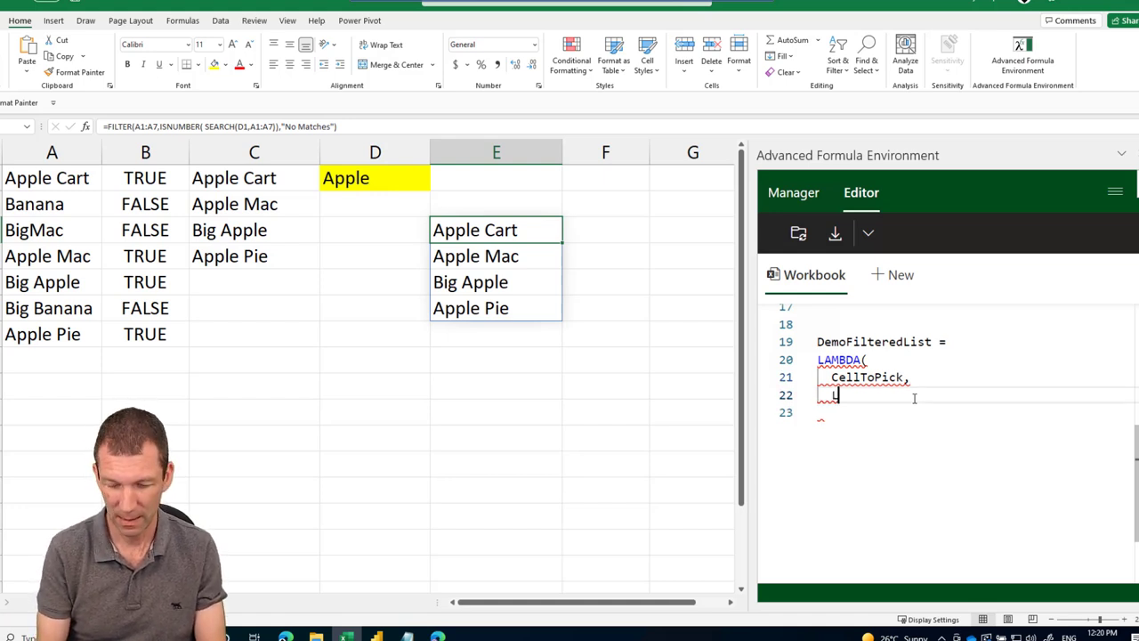
{"action": "type", "text": "istToSea"}
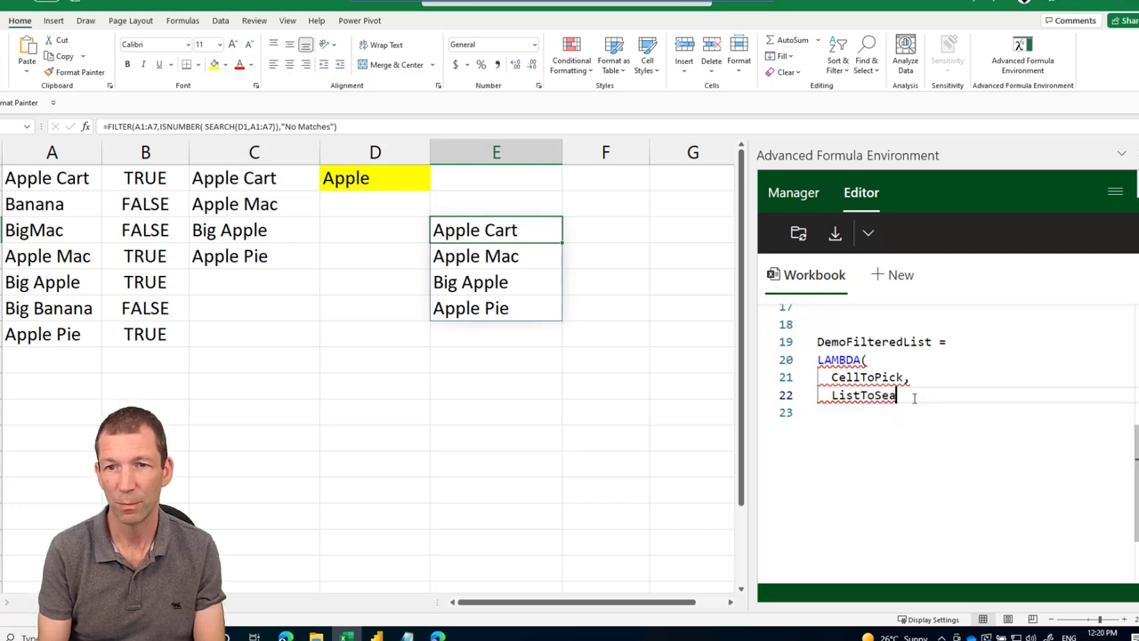
{"action": "type", "text": "rch,"}
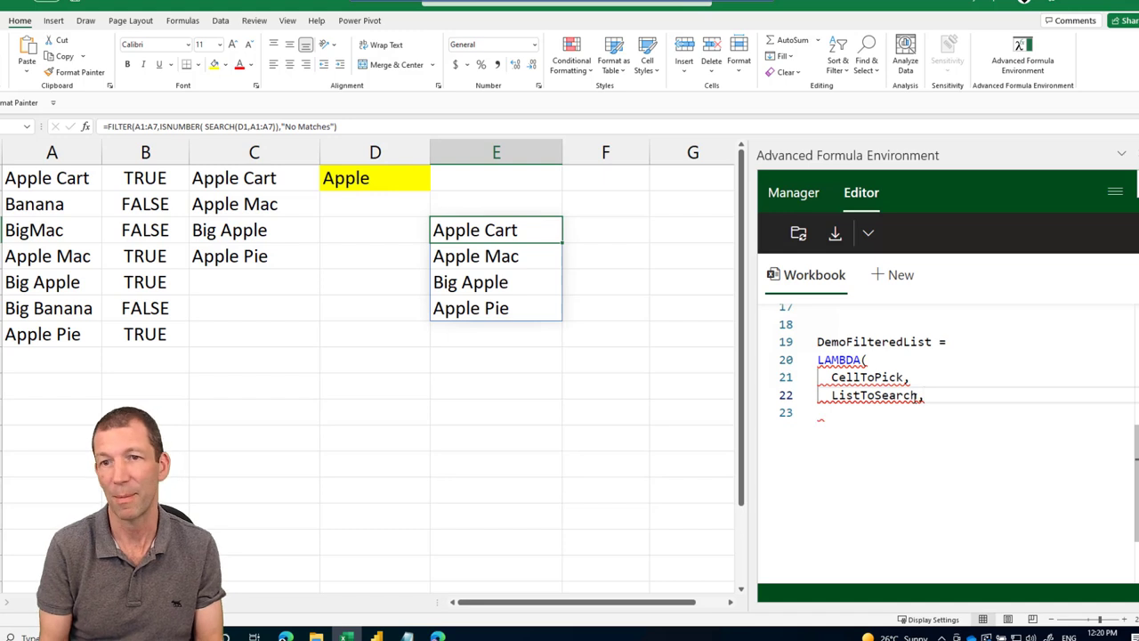
{"action": "key", "text": "Return"}
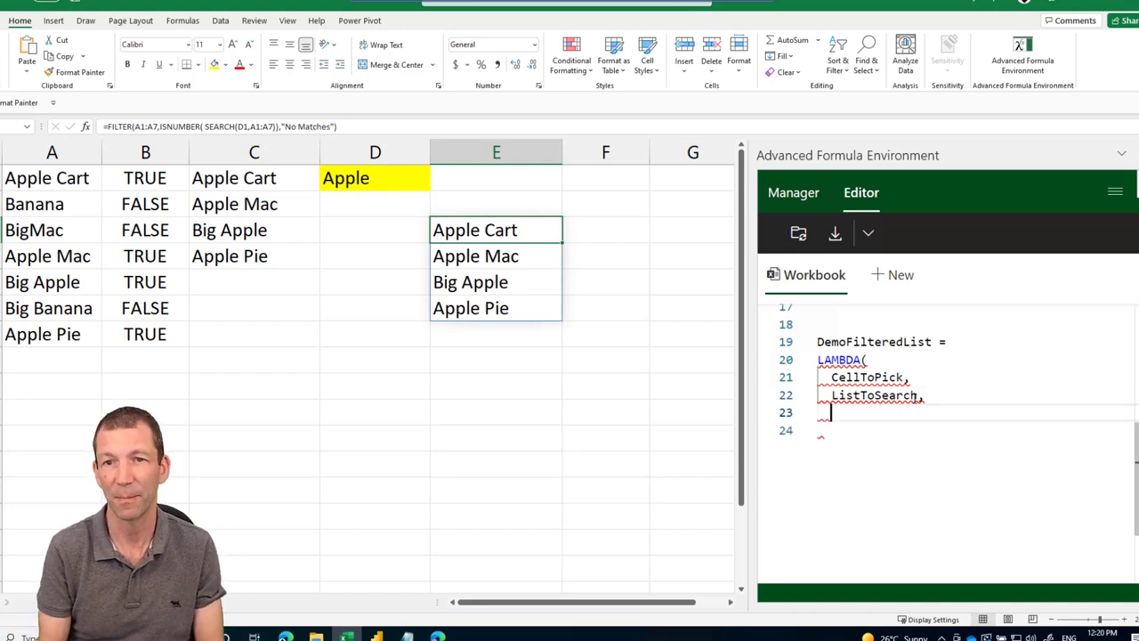
Step: Add LET(FlagMatches, ISNUMBER(SEARCH(D1,A1:A7)), using B1's copied formula
{"action": "left_click", "coordinate": [145, 178]}
{"action": "left_click_drag", "start_coordinate": [105, 126], "coordinate": [326, 156]}
{"action": "key", "text": "ctrl+c"}
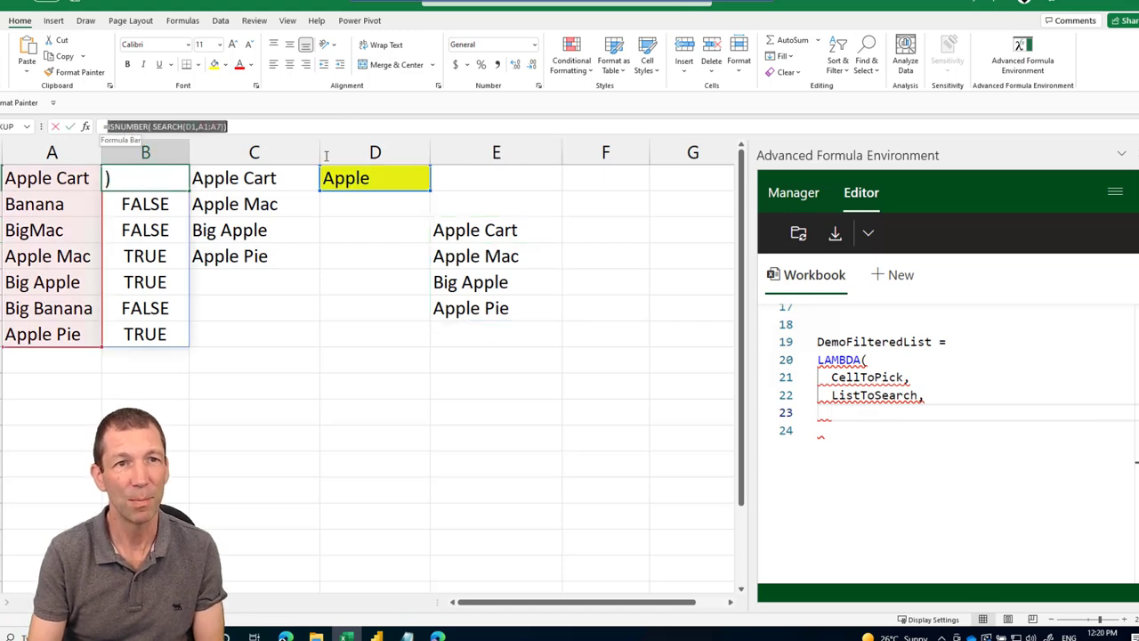
{"action": "left_click", "coordinate": [844, 417]}
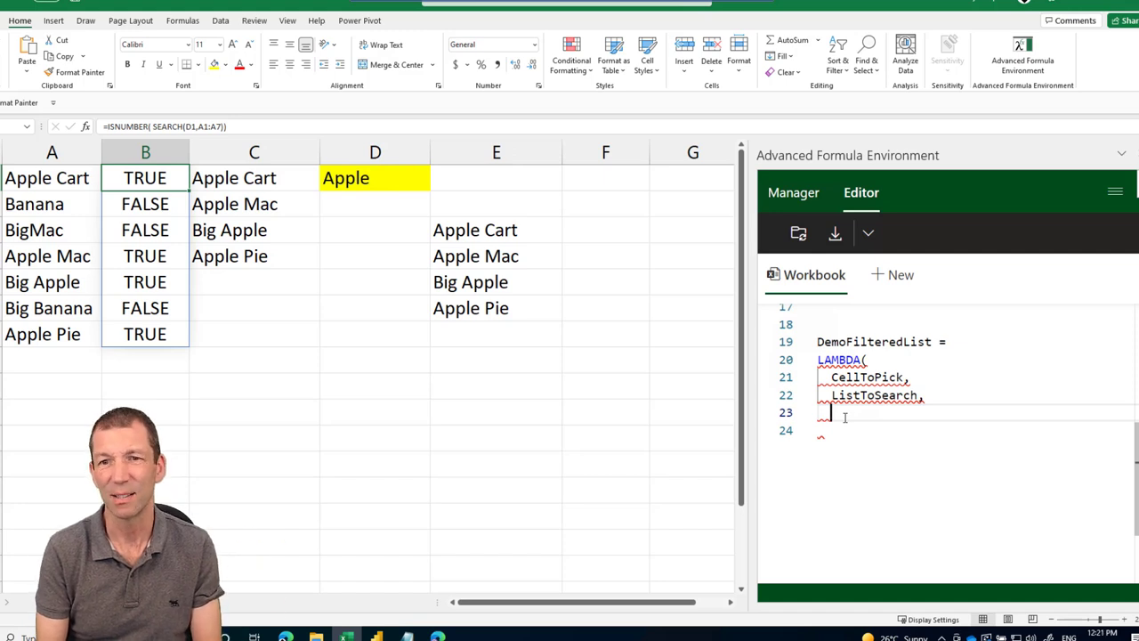
{"action": "key", "text": "BackSpace"}
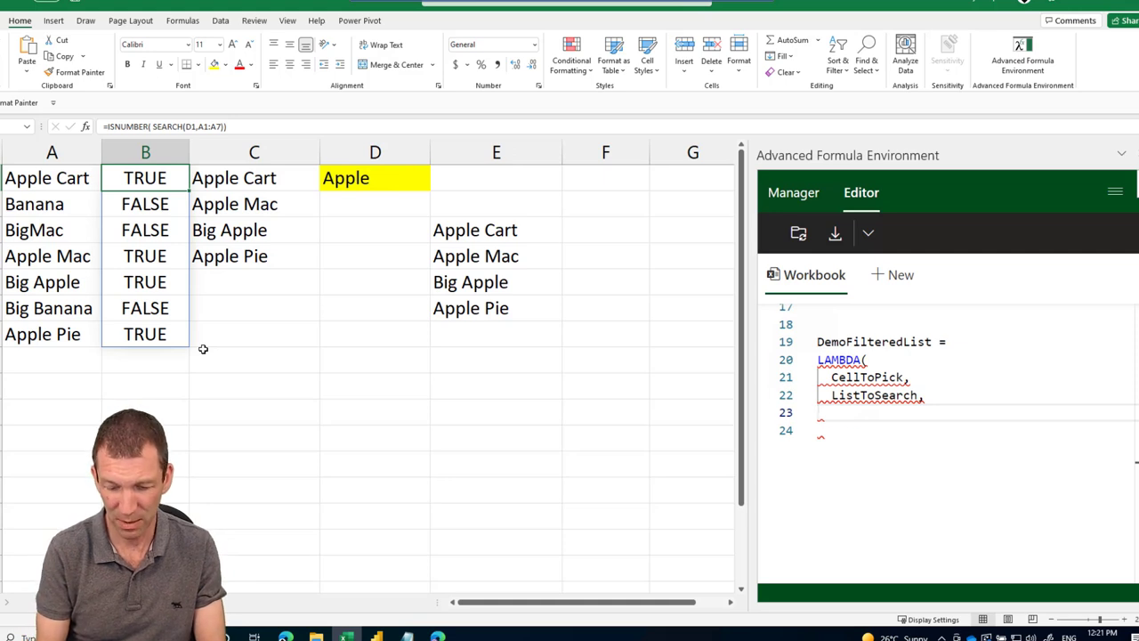
{"action": "type", "text": "LET("}
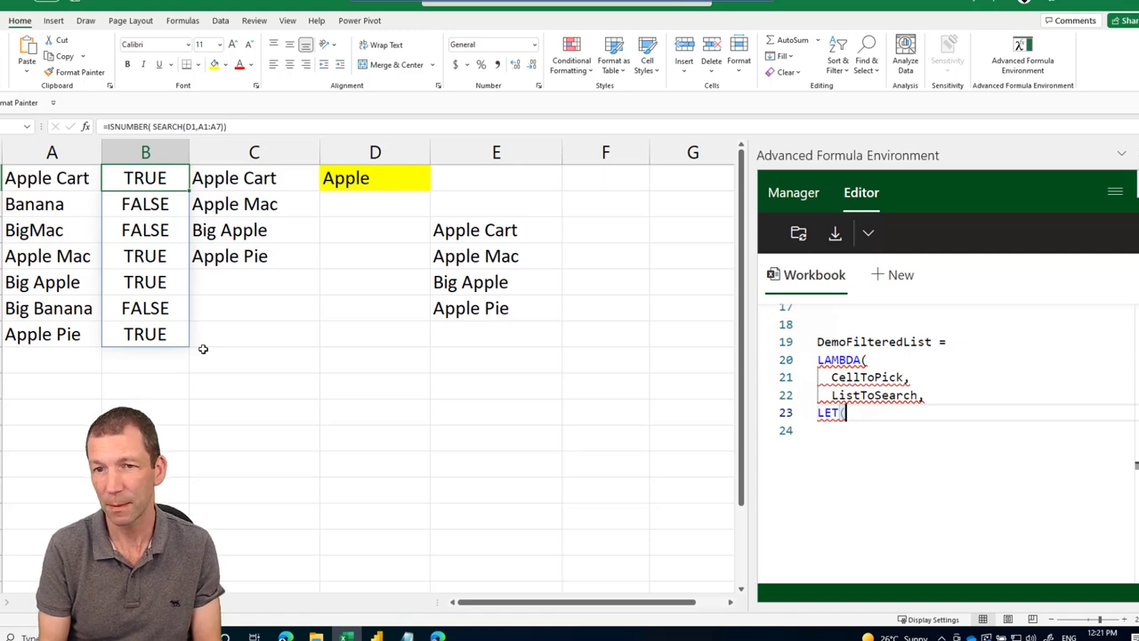
{"action": "key", "text": "Return"}
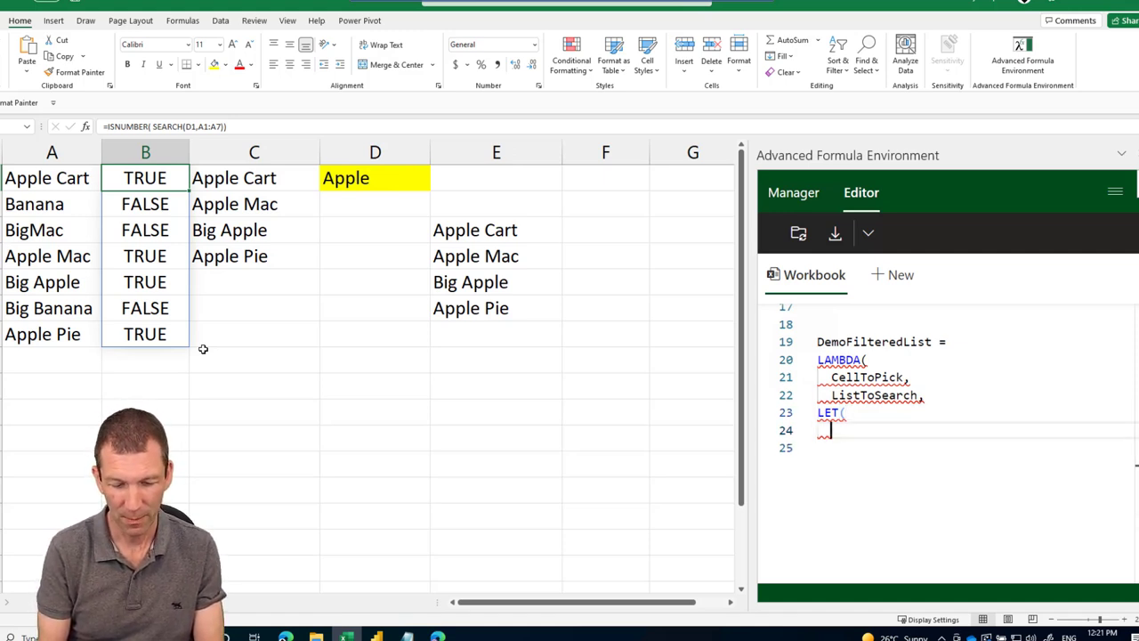
{"action": "type", "text": "Fl"}
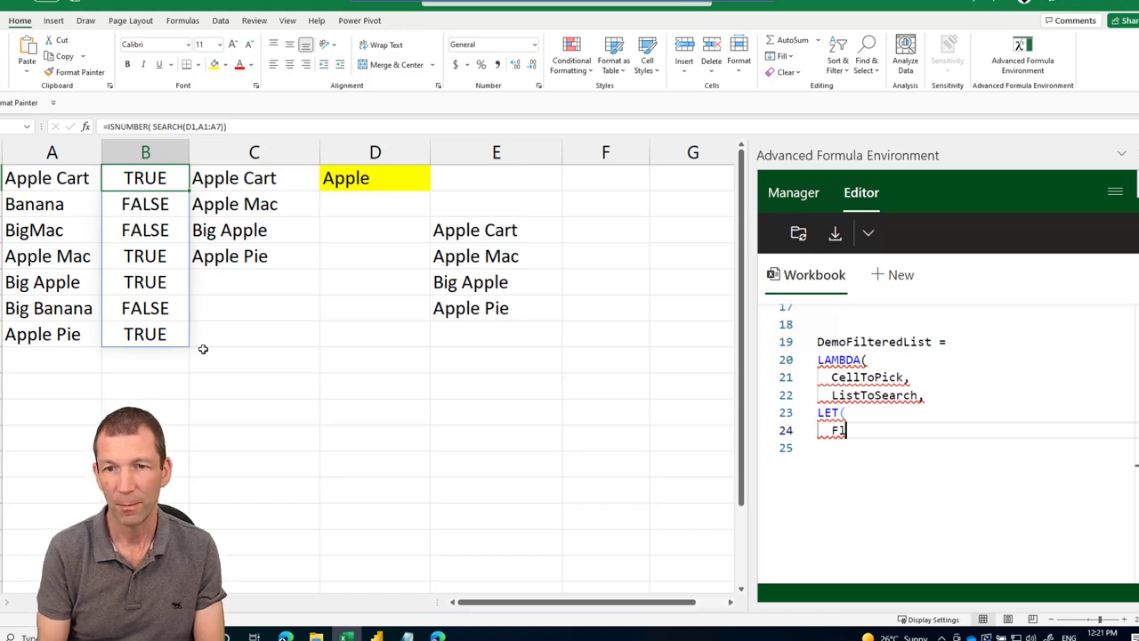
{"action": "type", "text": "agMatches"}
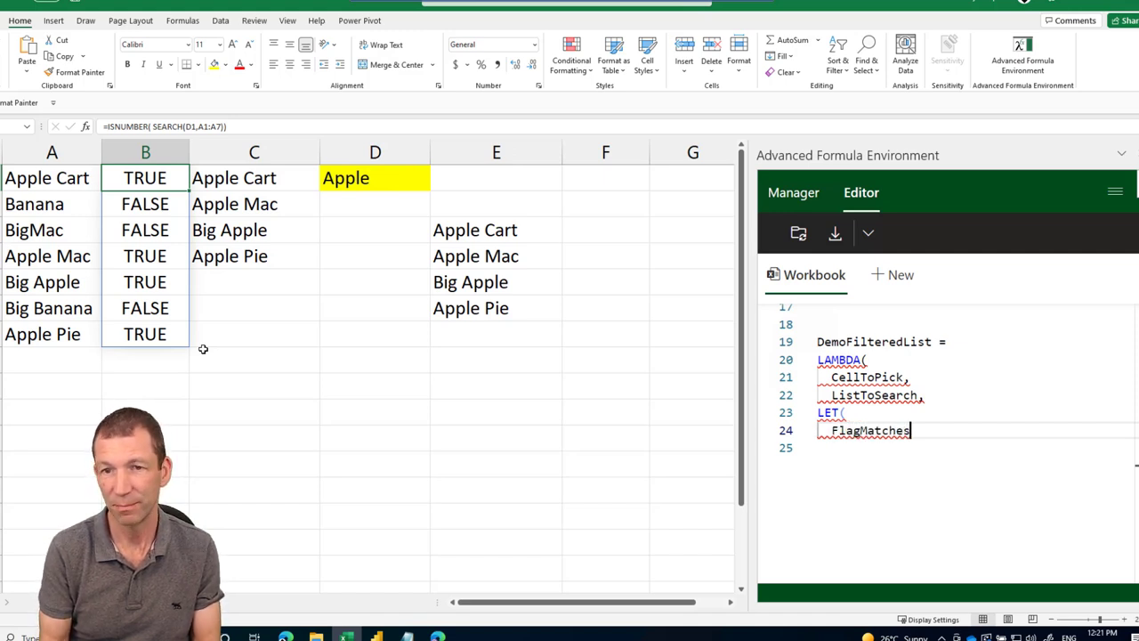
{"action": "type", "text": ","}
{"action": "key", "text": "ctrl+v"}
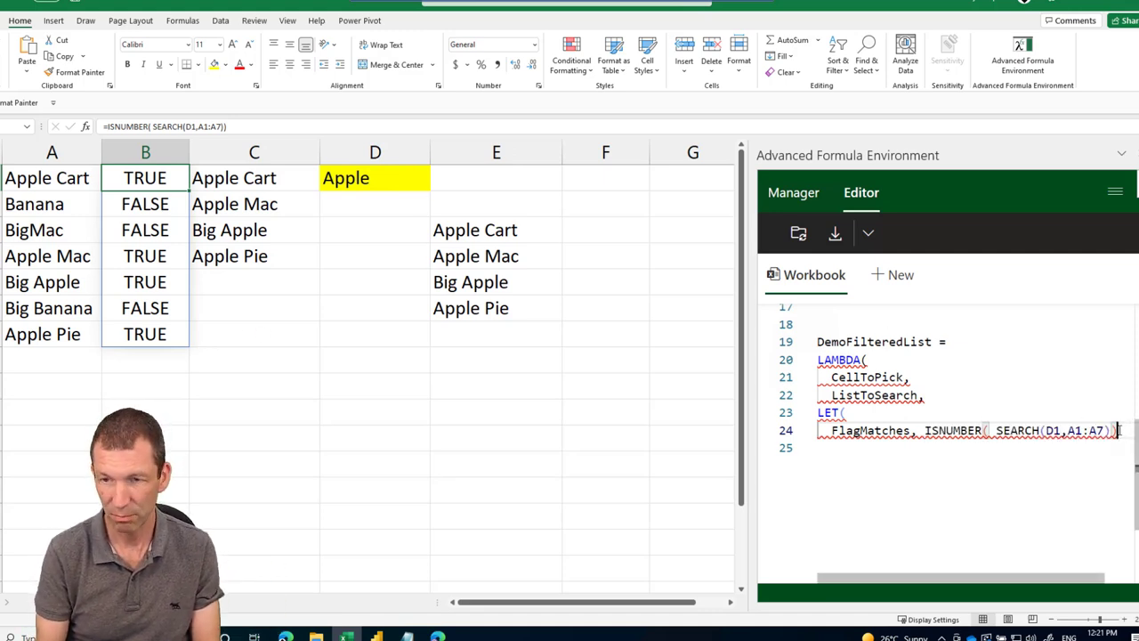
{"action": "key", "text": "Return"}
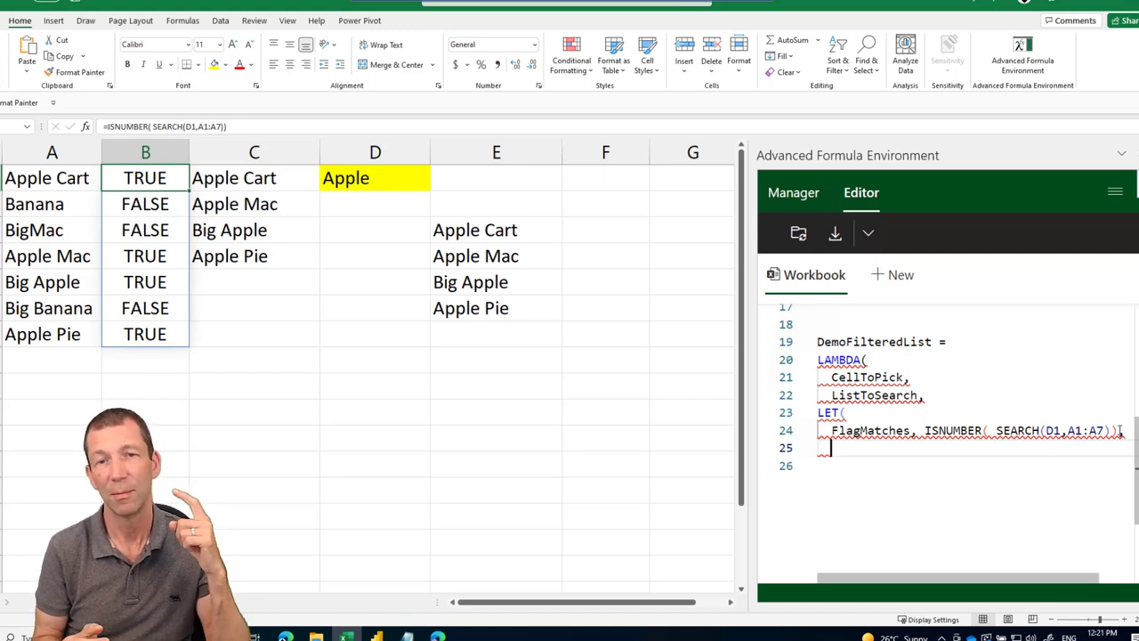
Step: Paste C1's FILTER(A1:A7,B1#,"No Matches") as the LET calculation on line 25
{"action": "left_click", "coordinate": [256, 178]}
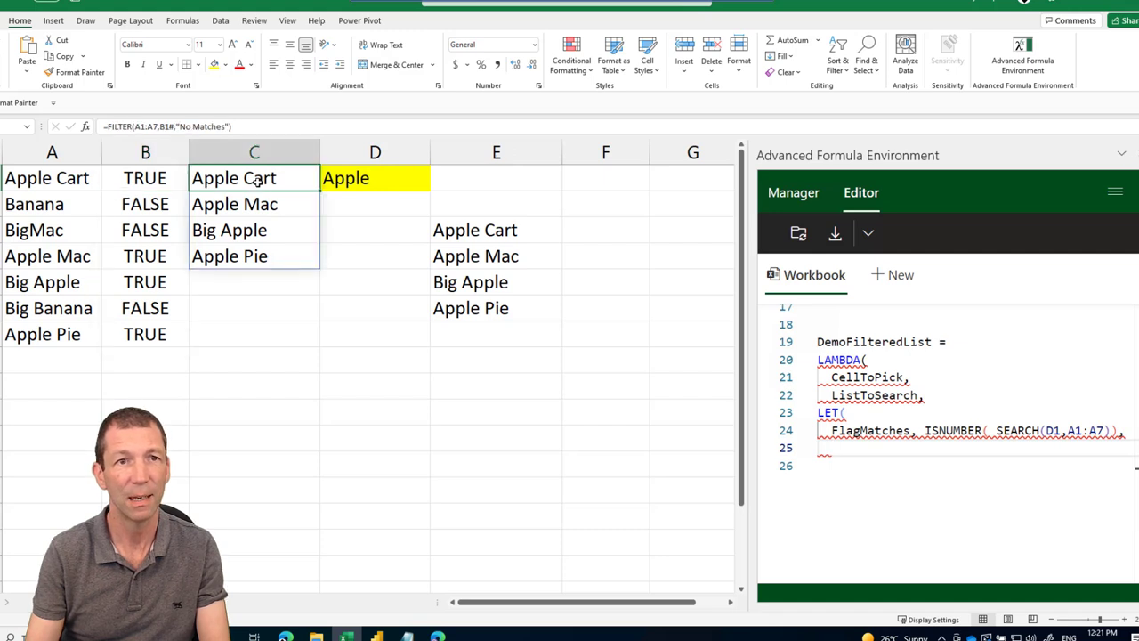
{"action": "left_click_drag", "start_coordinate": [235, 126], "coordinate": [100, 126]}
{"action": "key", "text": "ctrl+c"}
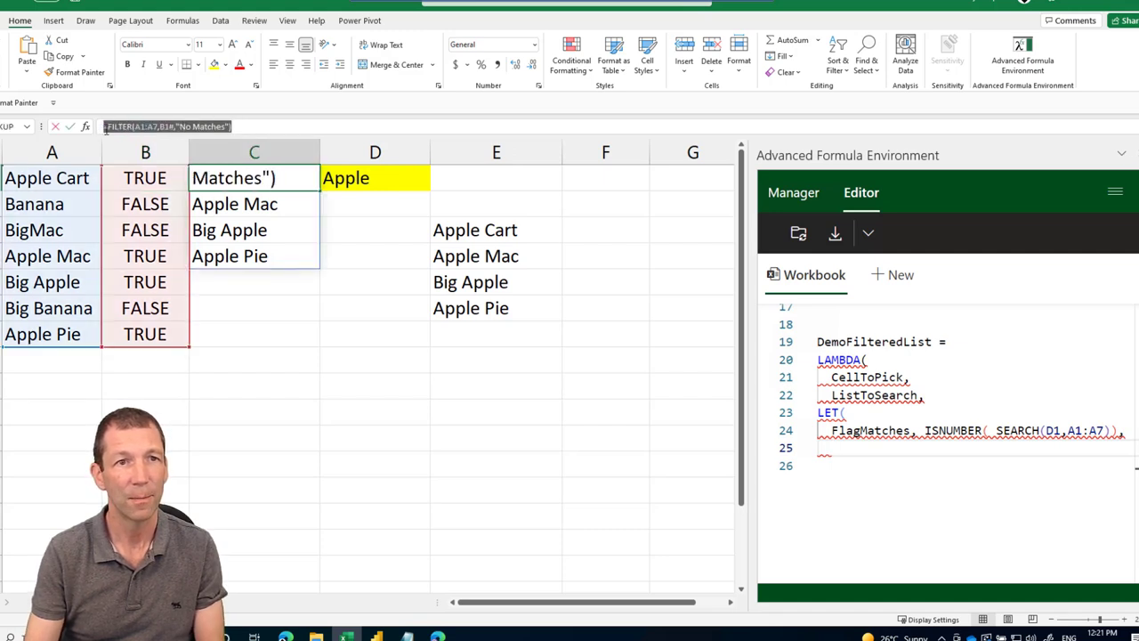
{"action": "left_click", "coordinate": [857, 448]}
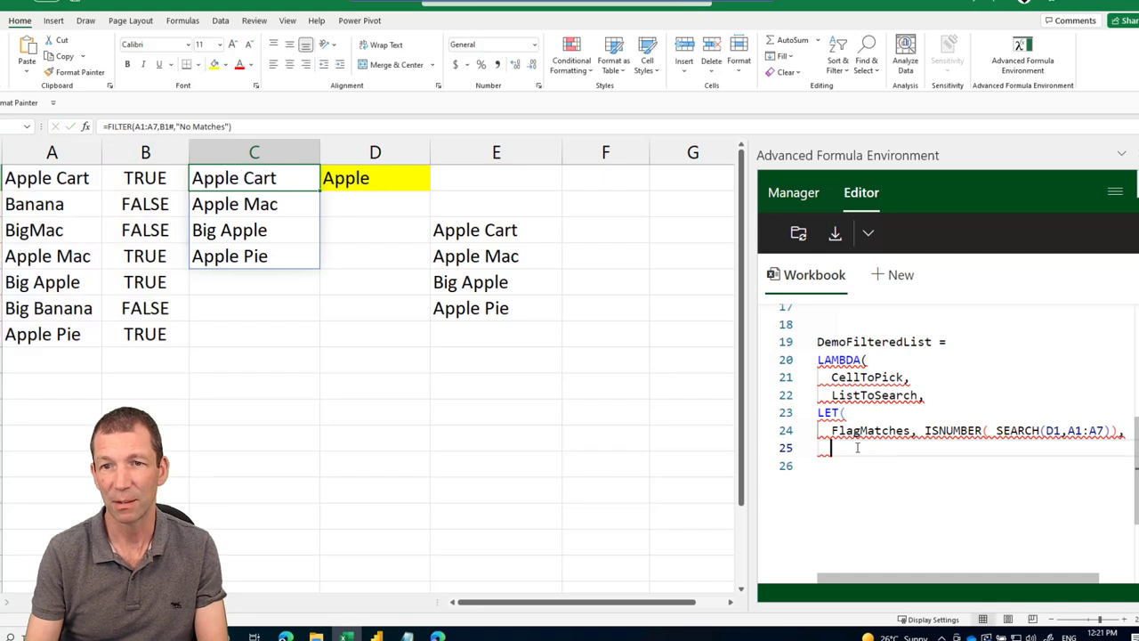
{"action": "key", "text": "BackSpace"}
{"action": "key", "text": "Return"}
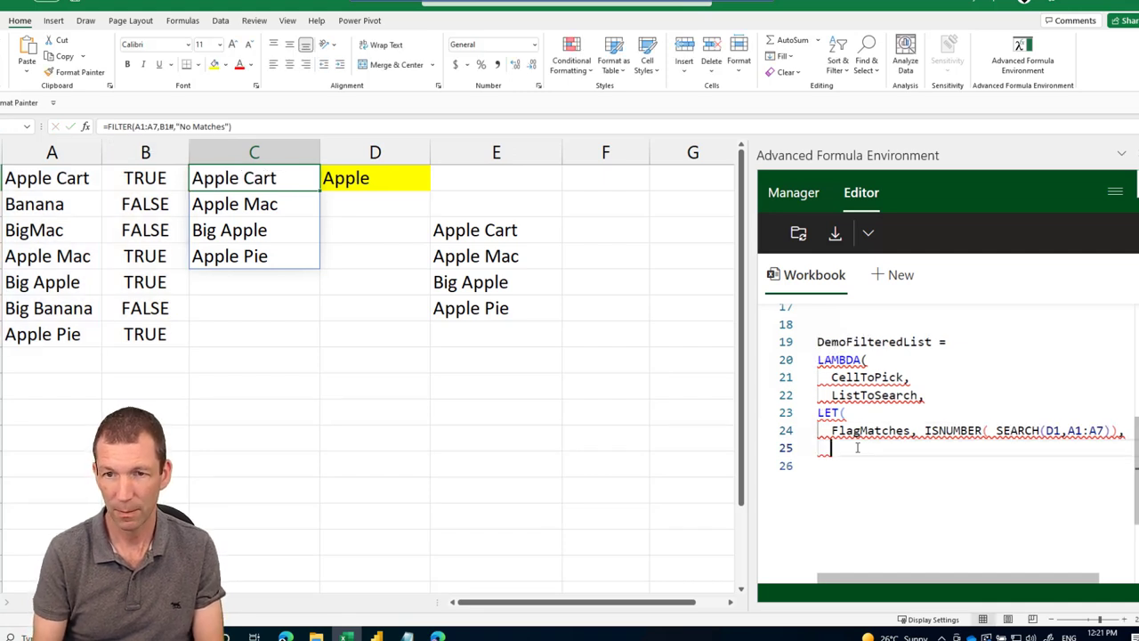
{"action": "key", "text": "ctrl+v"}
{"action": "key", "text": "Return"}
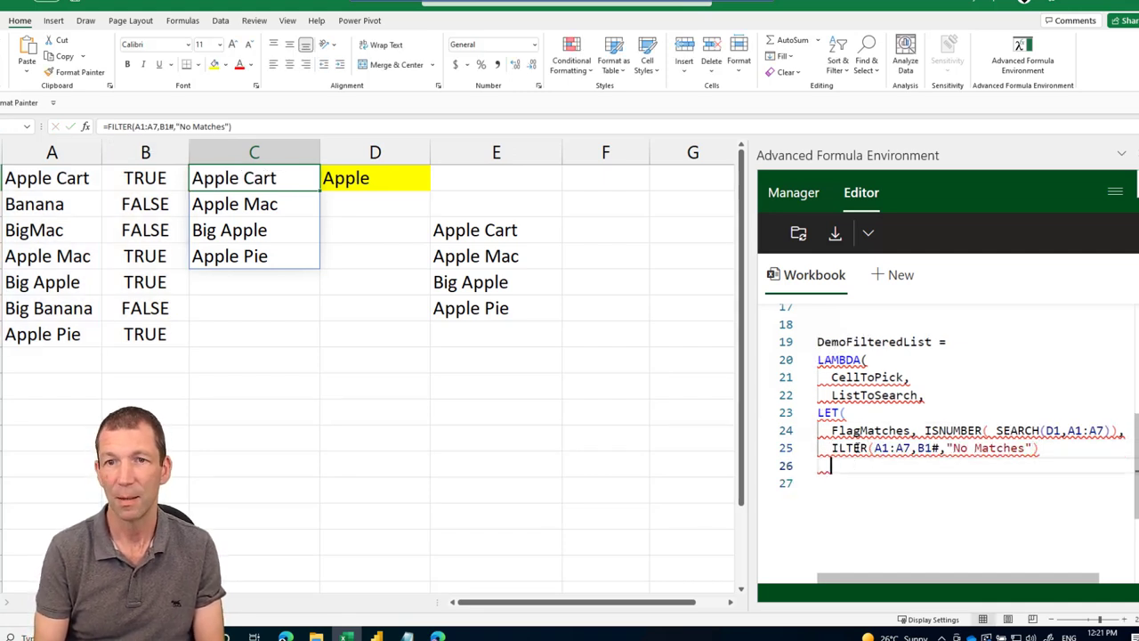
Step: Close the LET and LAMBDA brackets and restore the missing F in FILTER
{"action": "type", "text": ")"}
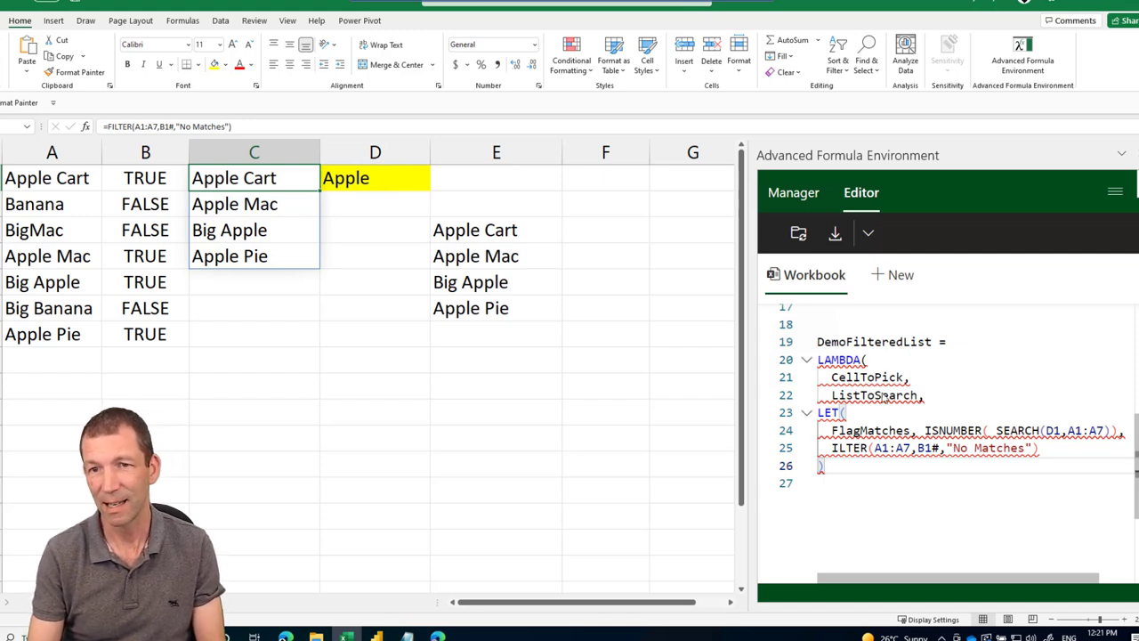
{"action": "key", "text": "Return"}
{"action": "type", "text": ")"}
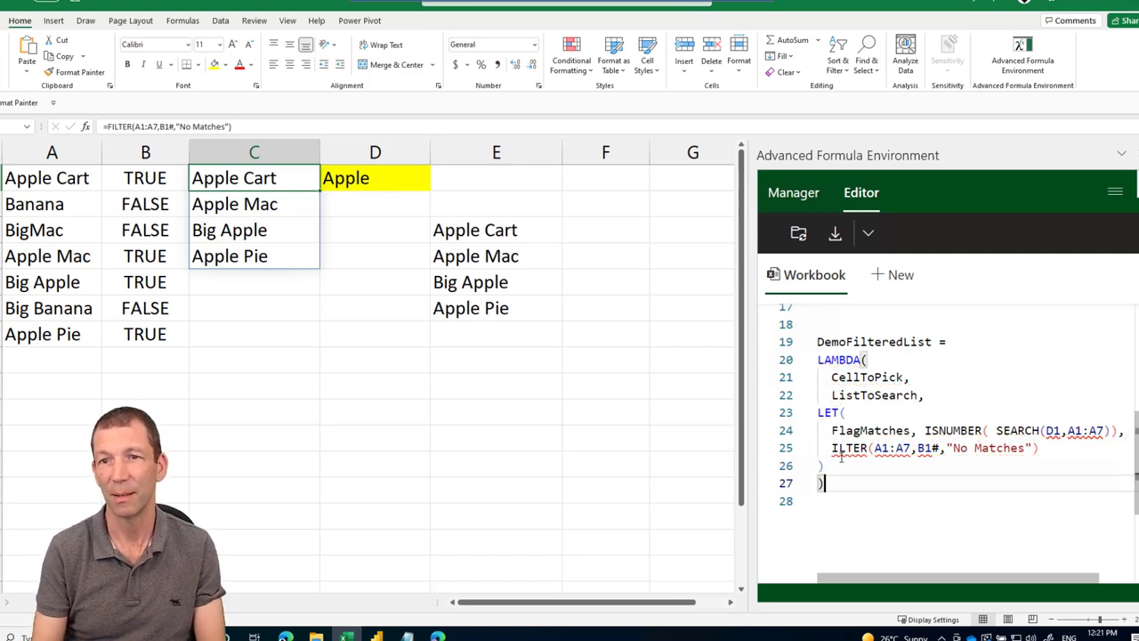
{"action": "left_click", "coordinate": [835, 447]}
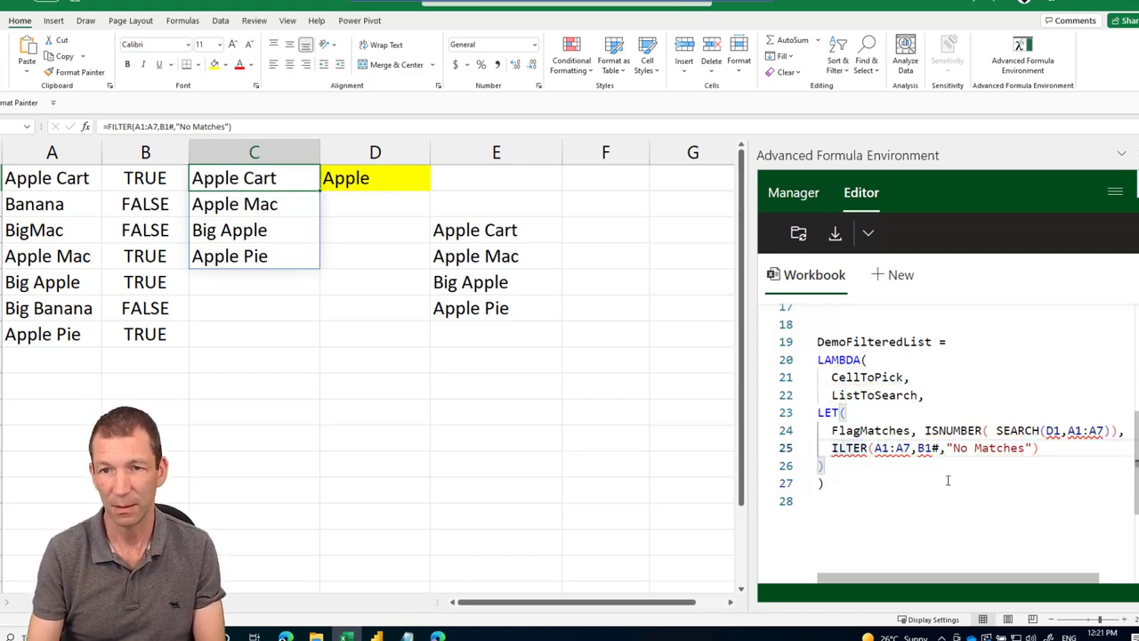
{"action": "type", "text": "F"}
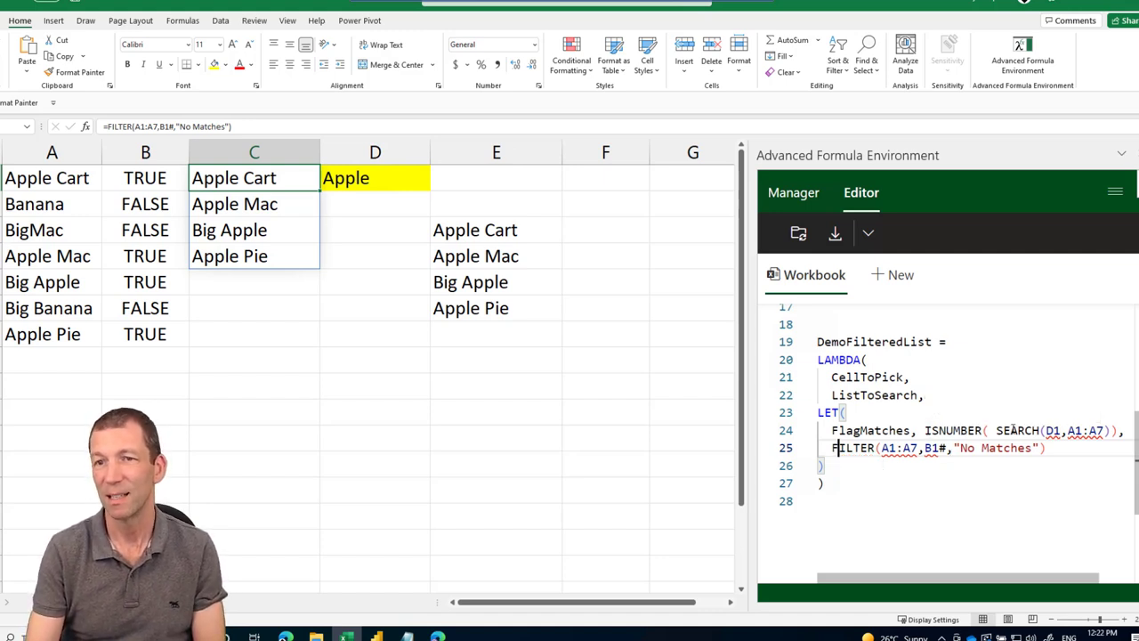
Step: Replace D1 in SEARCH with CellToPick and move the ISNUMBER calculation onto its own line
{"action": "double_click", "coordinate": [1051, 431]}
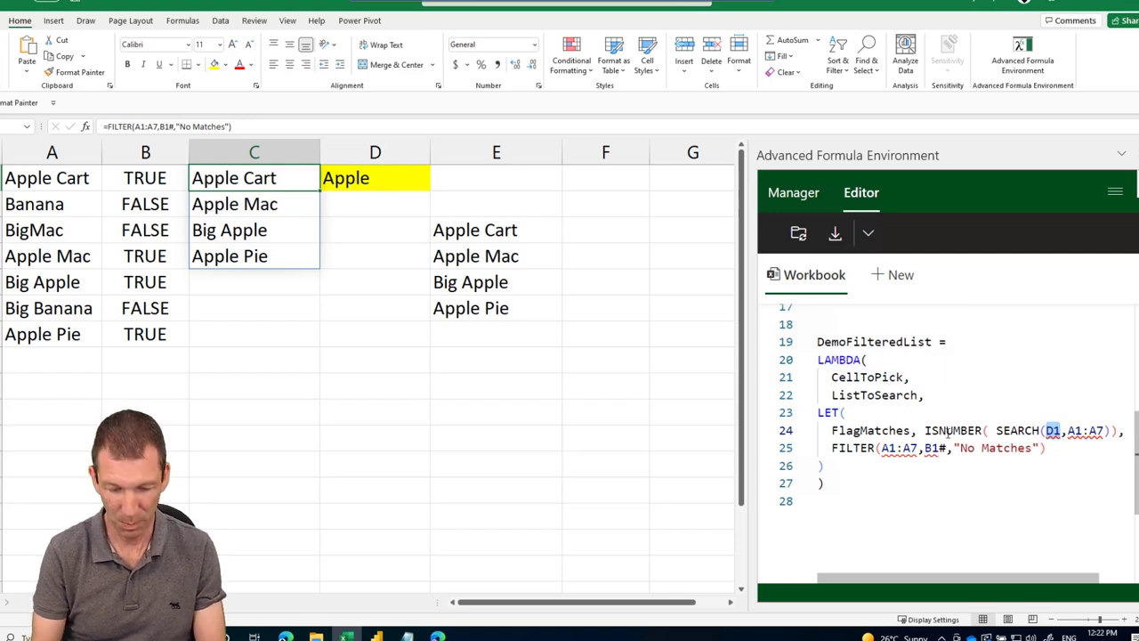
{"action": "type", "text": "CellToPick"}
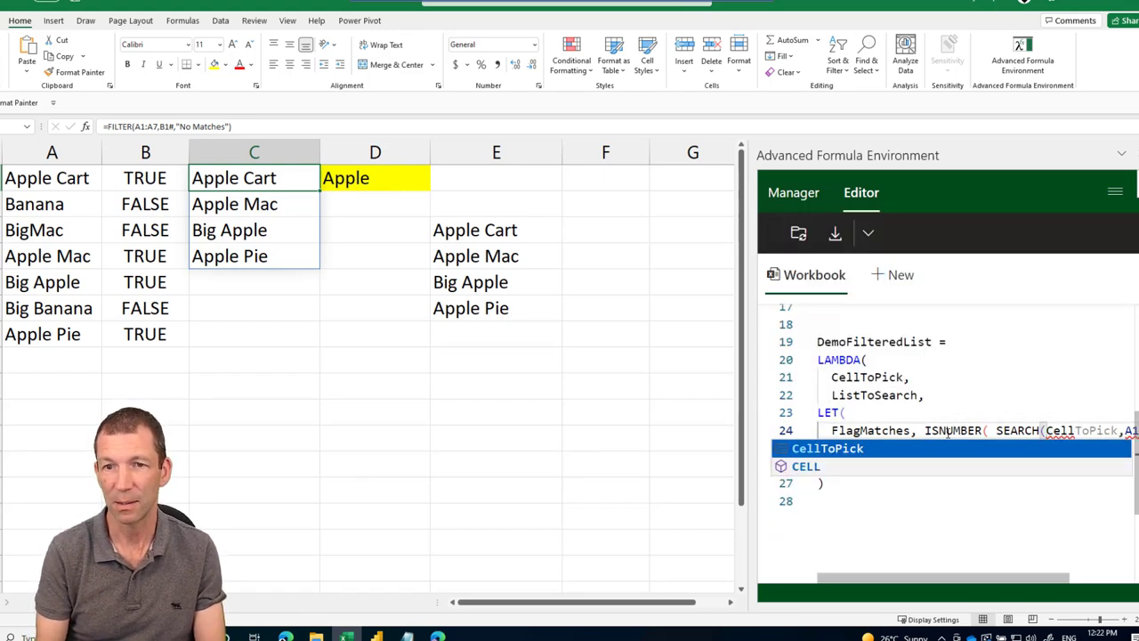
{"action": "key", "text": "Tab"}
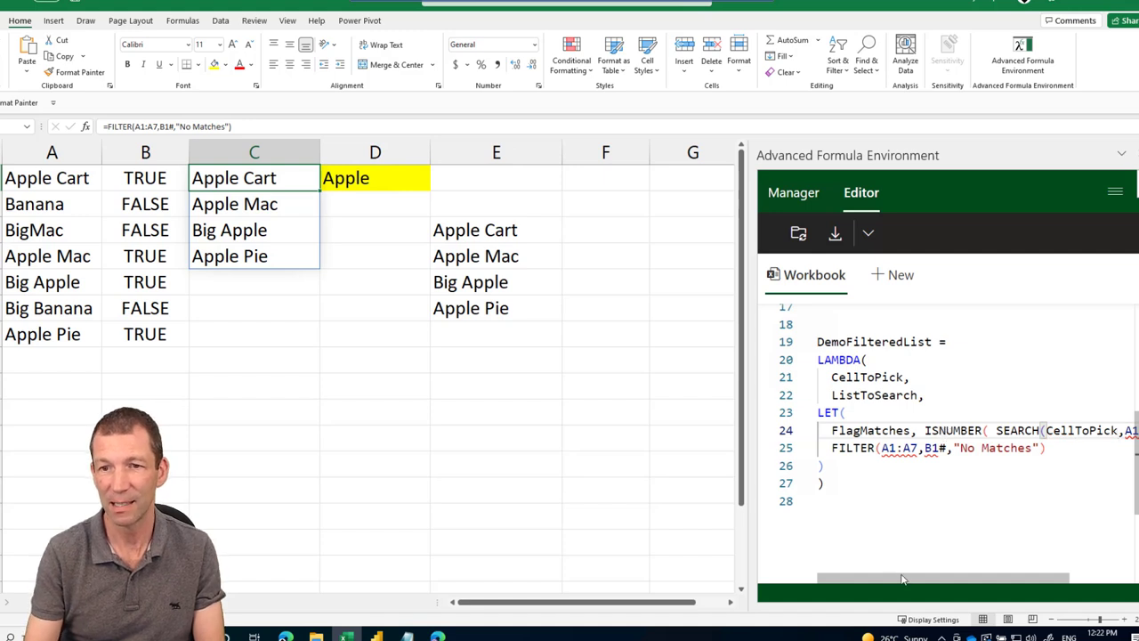
{"action": "left_click", "coordinate": [918, 429]}
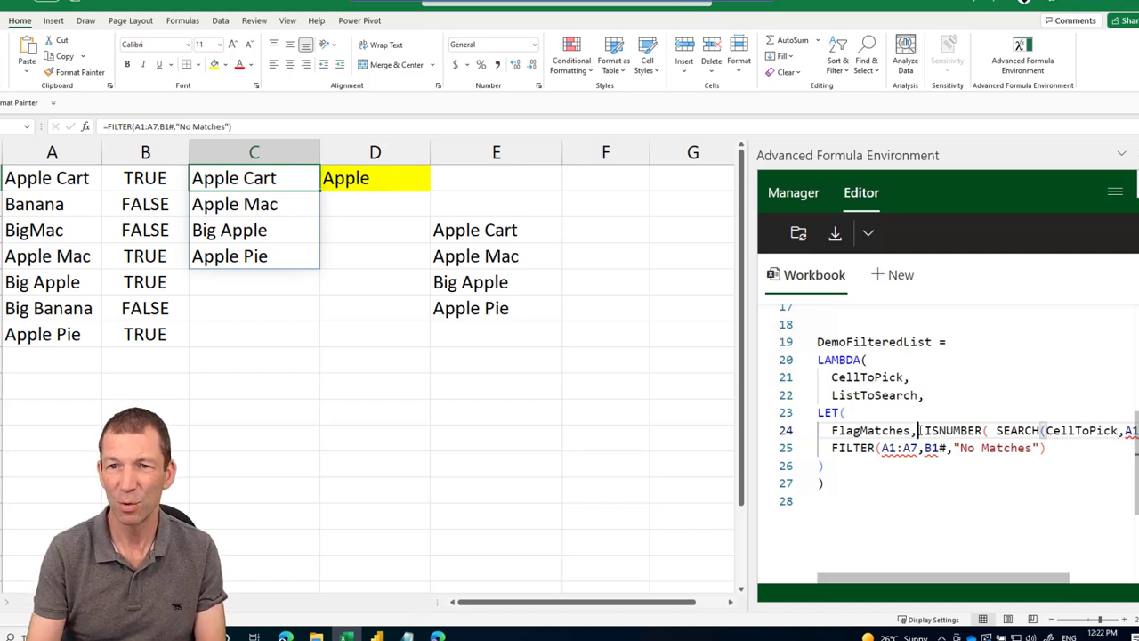
{"action": "key", "text": "Return"}
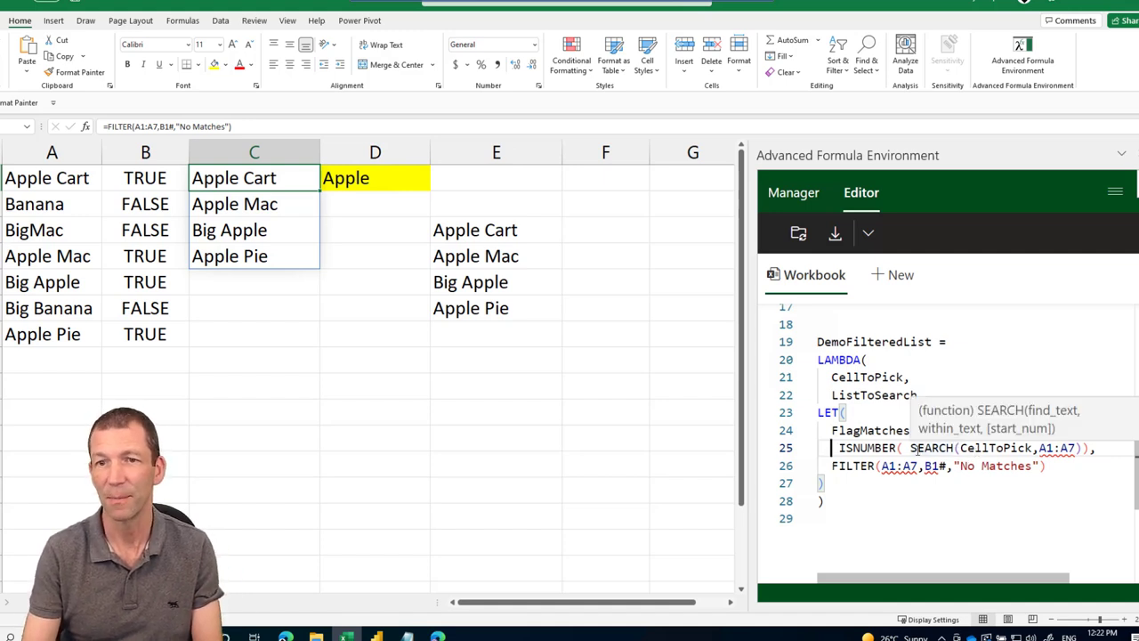
Step: Replace the fixed A1:A7 range inside SEARCH with ListToSearch
{"action": "left_click", "coordinate": [1044, 448]}
{"action": "left_click_drag", "start_coordinate": [1039, 447], "coordinate": [1070, 447]}
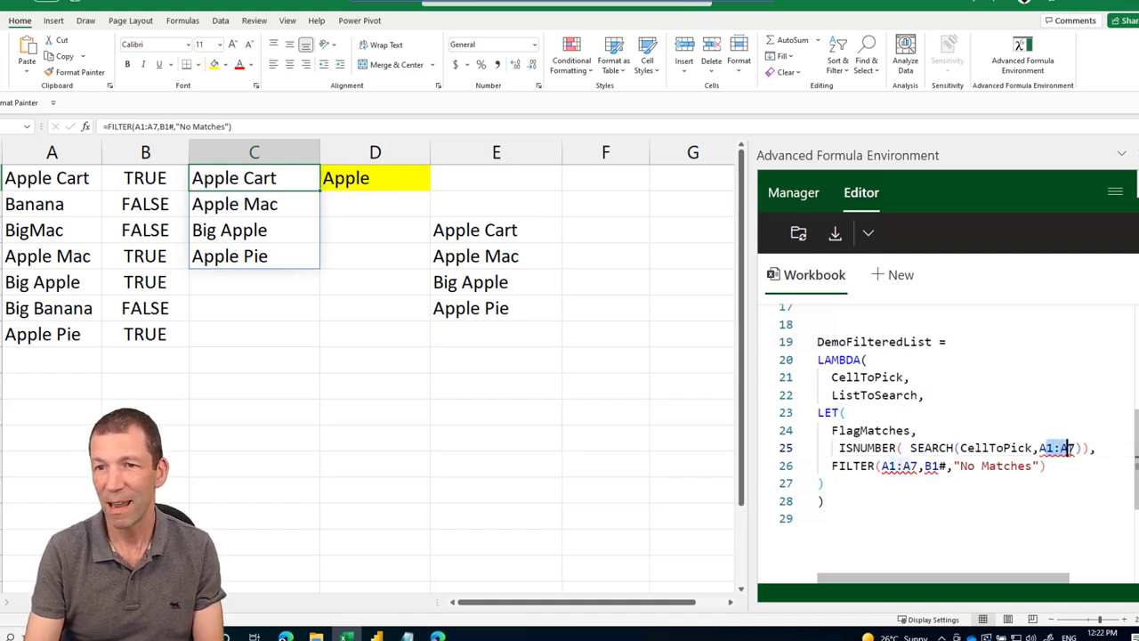
{"action": "key", "text": "Delete"}
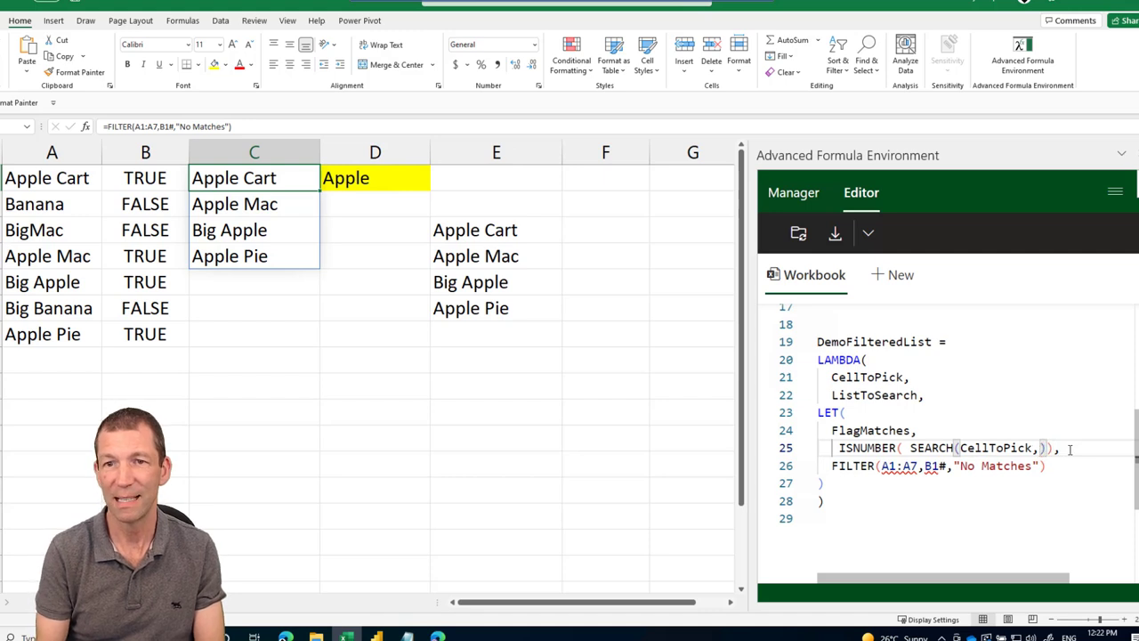
{"action": "type", "text": "ListTpSearch"}
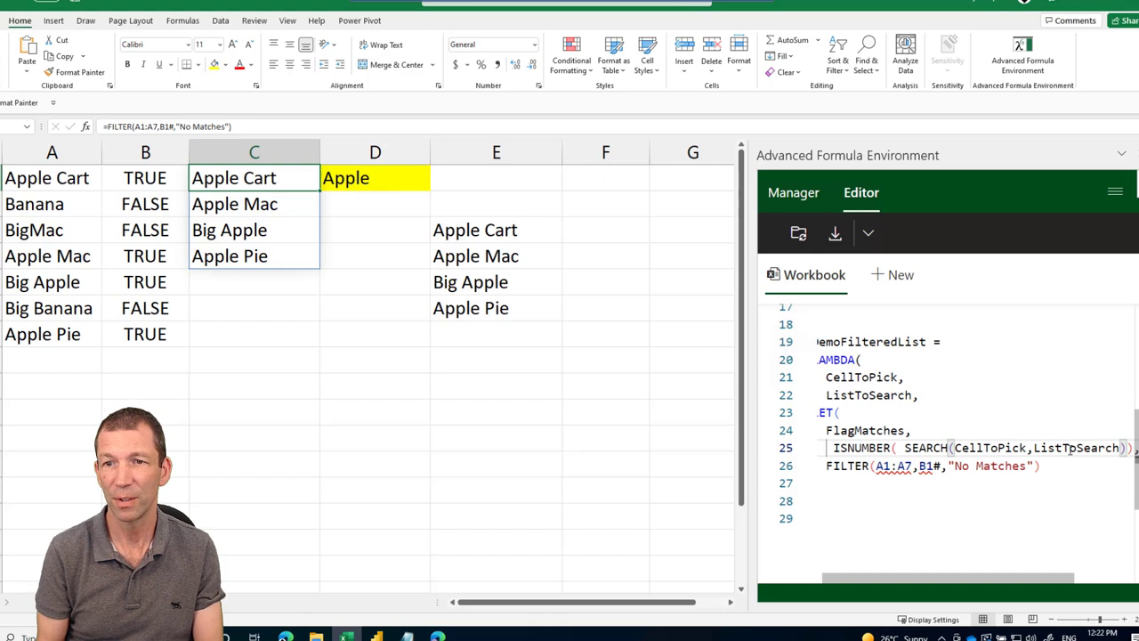
Step: In FILTER, replace A1:A7 with ListToSearch and B1# with FlagMatches
{"action": "double_click", "coordinate": [884, 466]}
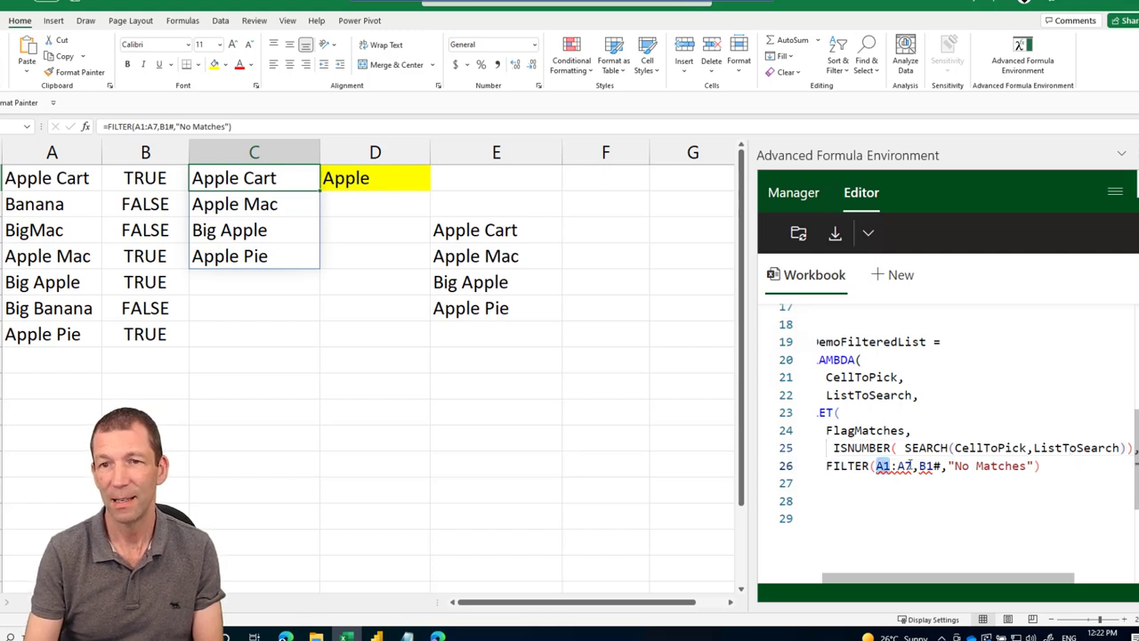
{"action": "left_click", "coordinate": [909, 466], "text": "shift"}
{"action": "type", "text": "ListToSearch"}
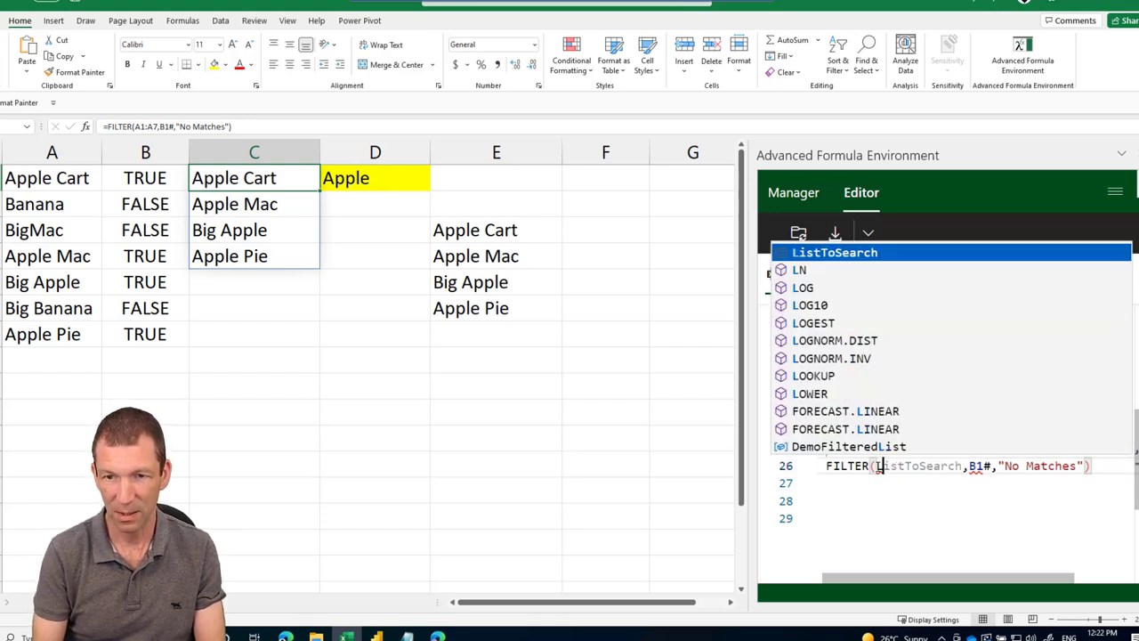
{"action": "key", "text": "Tab"}
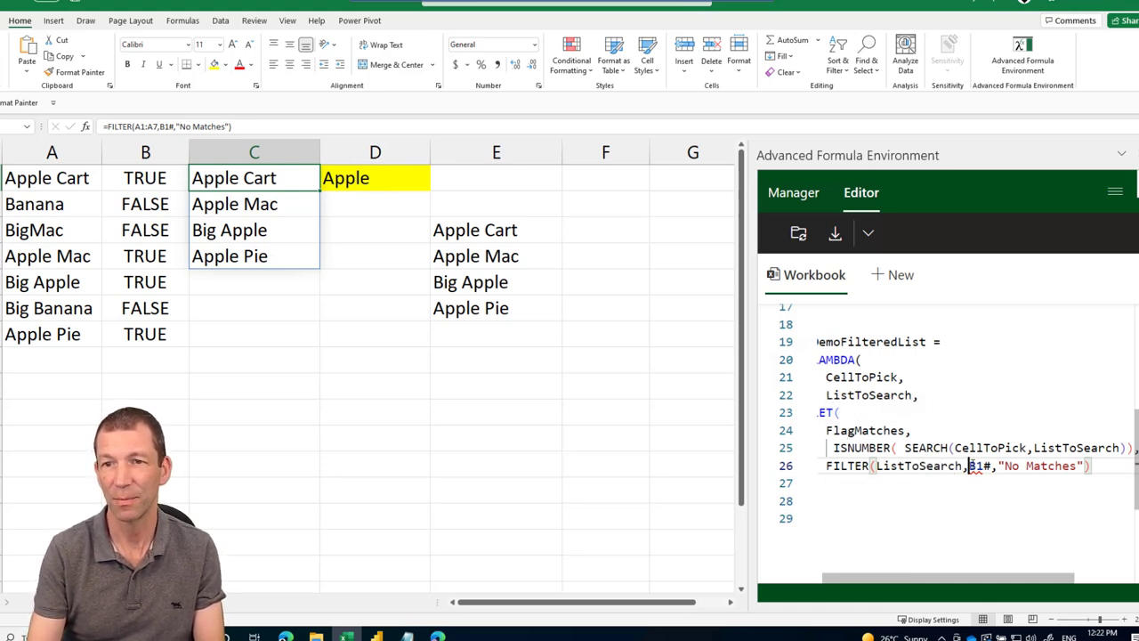
{"action": "double_click", "coordinate": [972, 465]}
{"action": "key", "text": "shift+Right"}
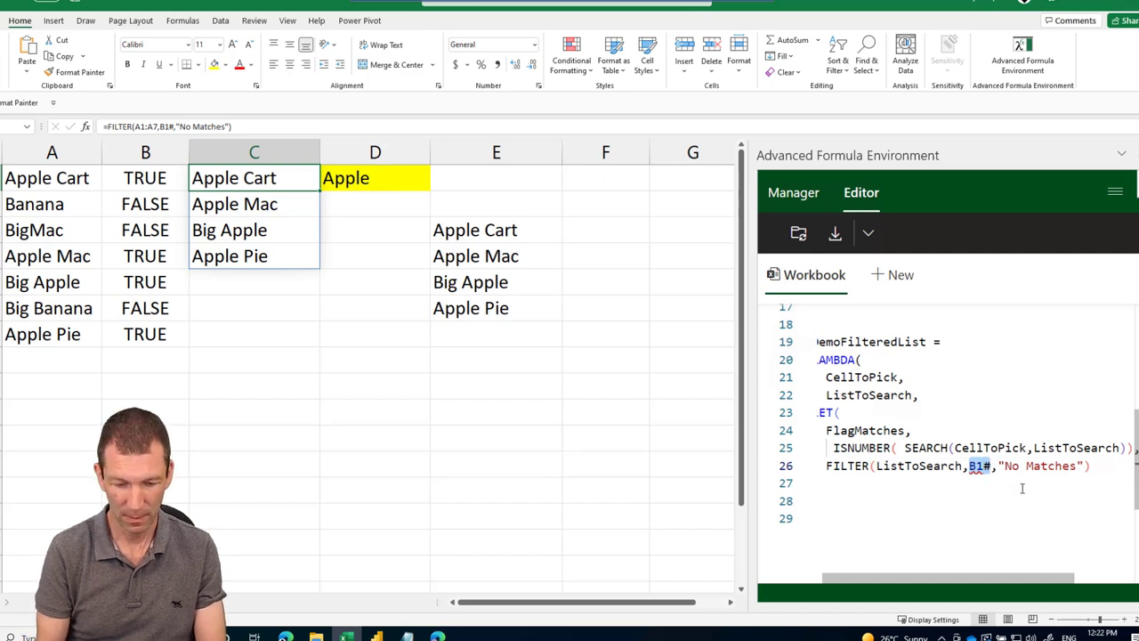
{"action": "type", "text": "Flag"}
{"action": "key", "text": "Tab"}
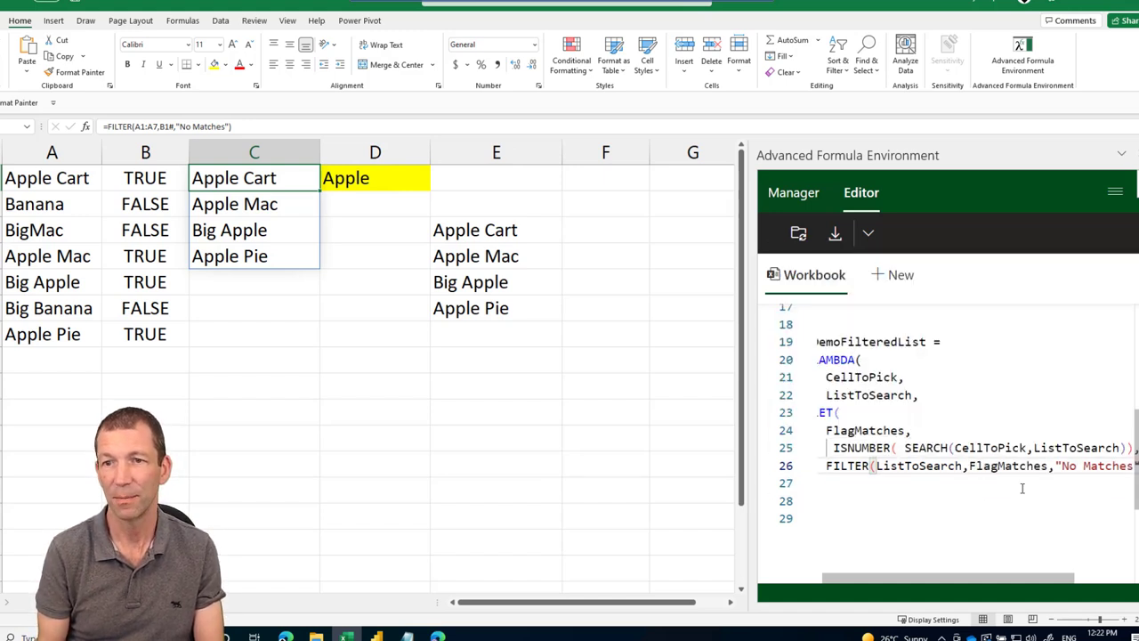
Step: Widen the formula editor pane over the grid and enlarge its text
{"action": "left_click", "coordinate": [1021, 488]}
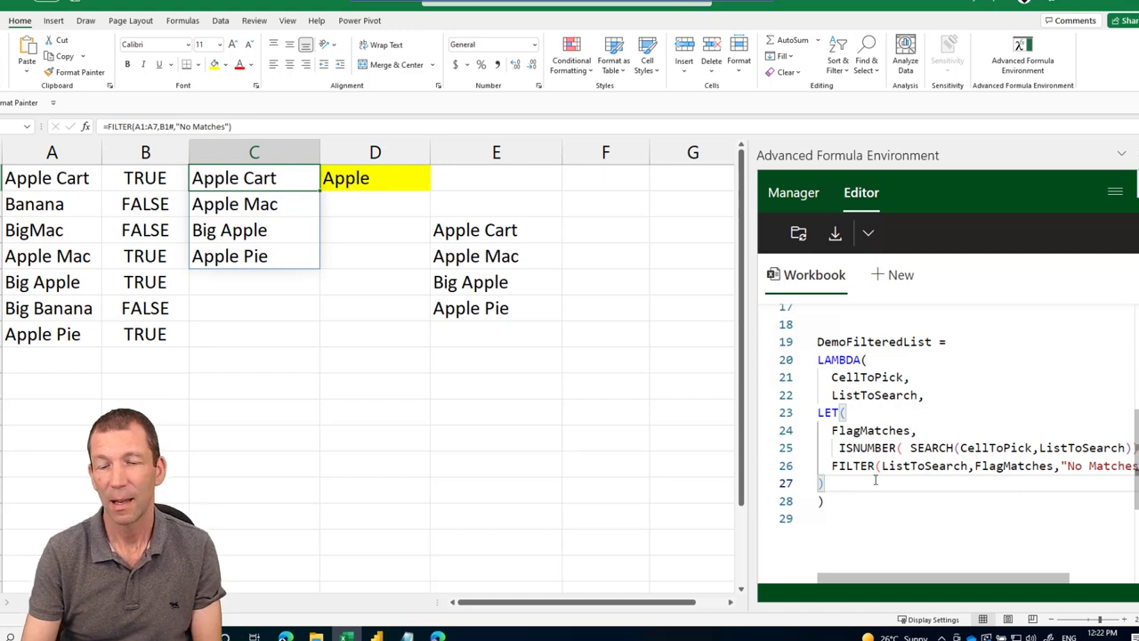
{"action": "left_click", "coordinate": [852, 522]}
{"action": "mouse_move", "coordinate": [853, 579]}
{"action": "left_mouse_down"}
{"action": "mouse_move", "coordinate": [895, 577]}
{"action": "mouse_move", "coordinate": [854, 577]}
{"action": "left_mouse_up"}
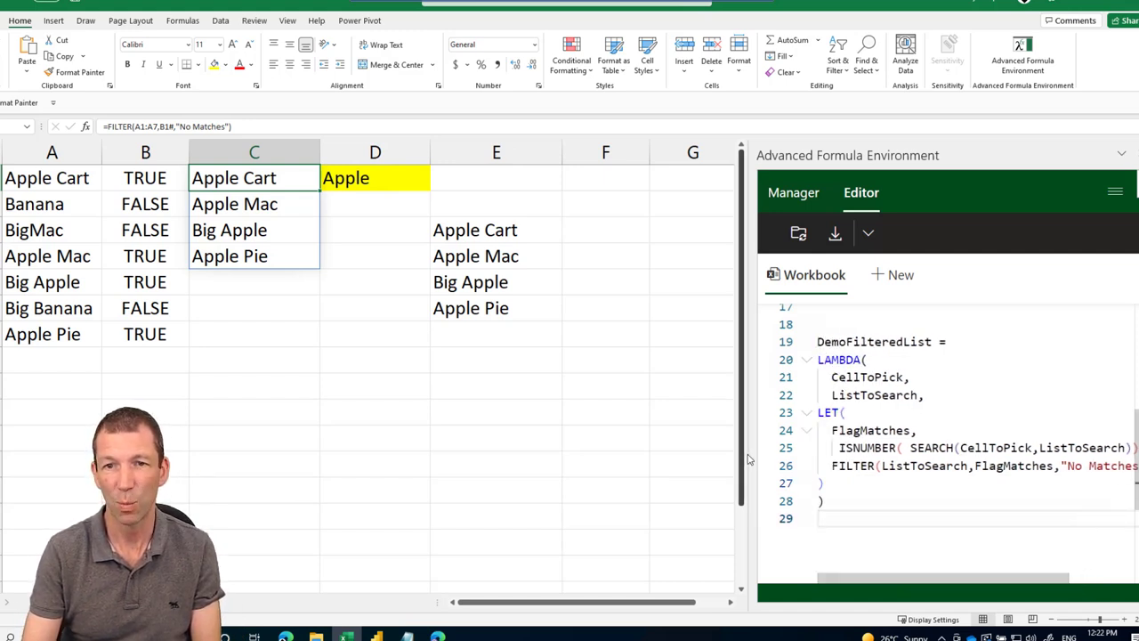
{"action": "left_click_drag", "start_coordinate": [710, 454], "coordinate": [623, 456]}
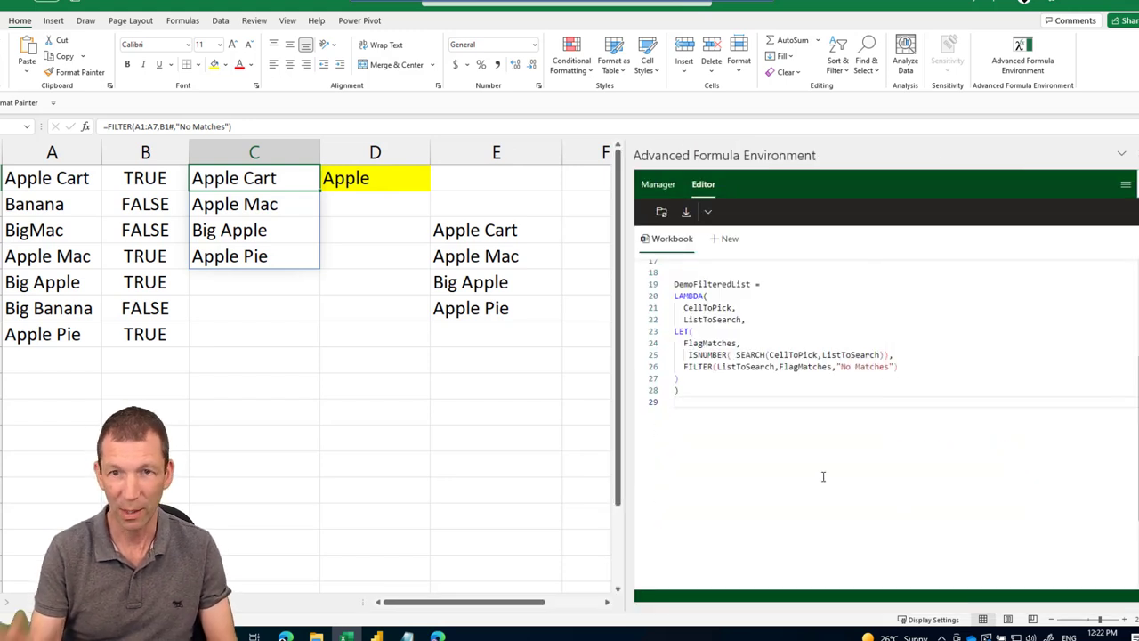
{"action": "key", "text": "ctrl+plus"}
{"action": "key", "text": "ctrl+plus"}
{"action": "key", "text": "ctrl+plus"}
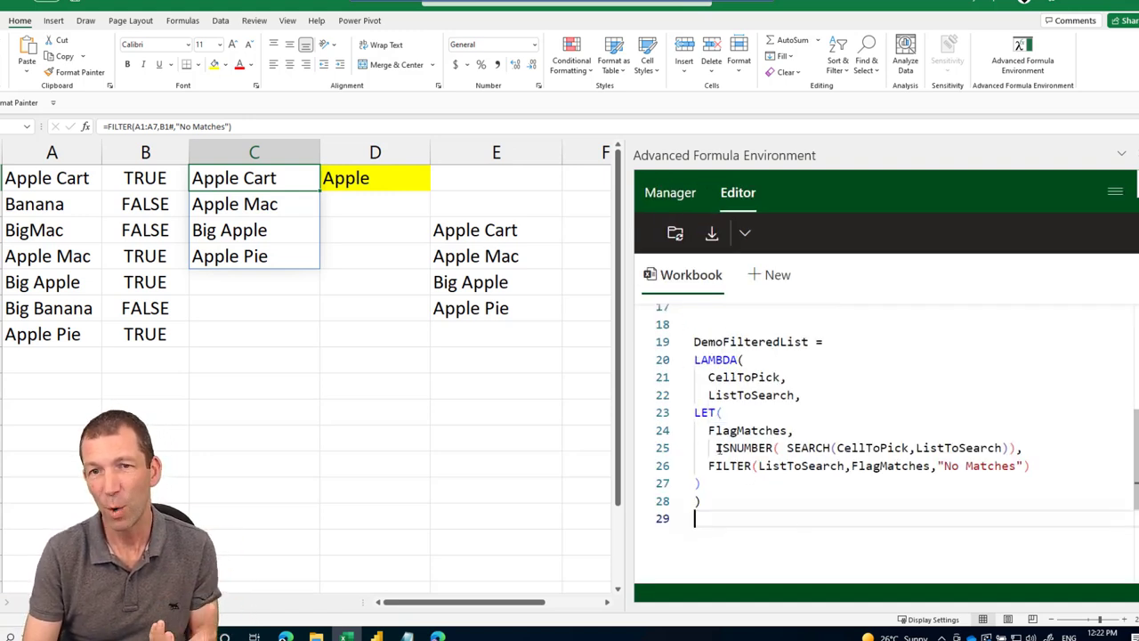
Step: Type a semicolon on empty line 29, after DemoFilteredList's closing parenthesis
{"action": "scroll", "coordinate": [705, 382], "scroll_direction": "up", "scroll_amount": 1}
{"action": "scroll", "coordinate": [706, 383], "scroll_direction": "up", "scroll_amount": 5}
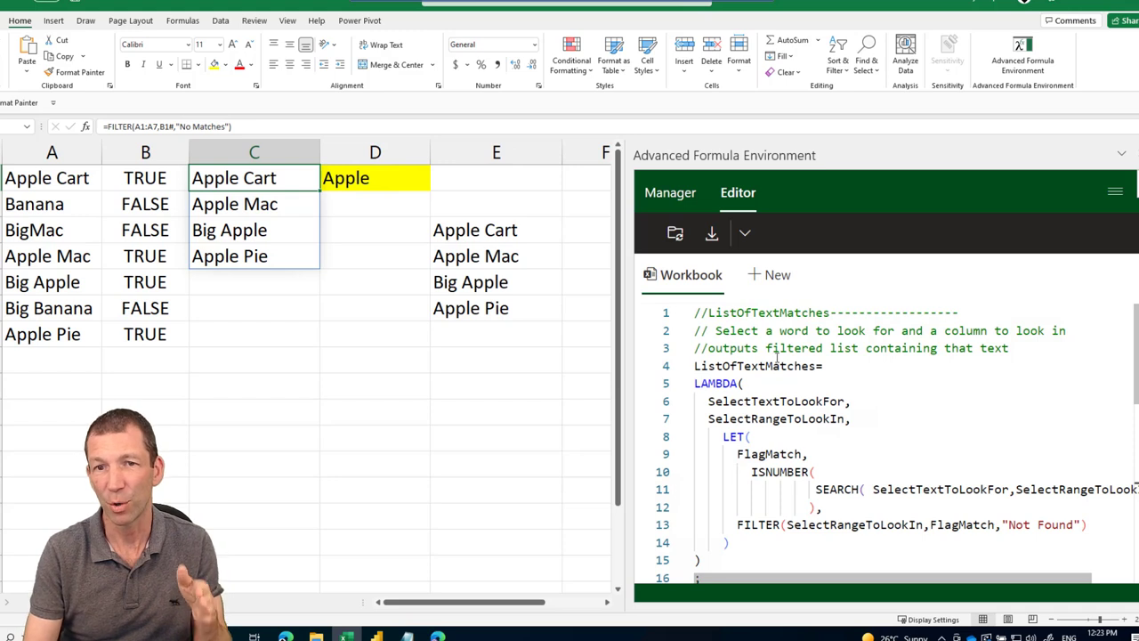
{"action": "scroll", "coordinate": [777, 355], "scroll_direction": "down", "scroll_amount": 1}
{"action": "scroll", "coordinate": [776, 356], "scroll_direction": "up", "scroll_amount": 1}
{"action": "scroll", "coordinate": [777, 356], "scroll_direction": "down", "scroll_amount": 1}
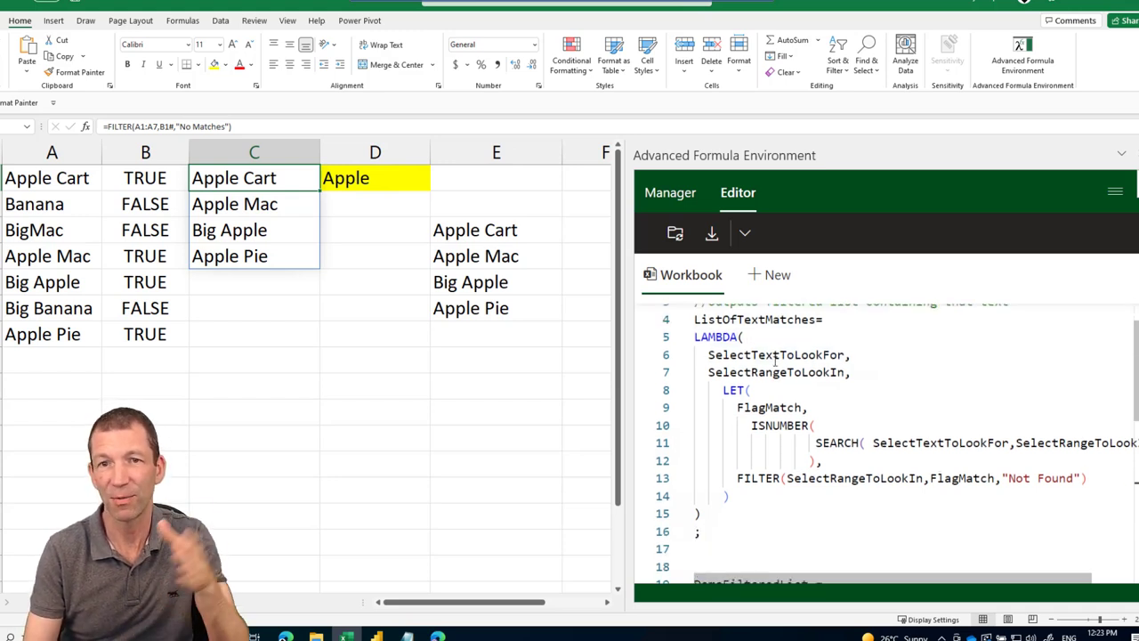
{"action": "scroll", "coordinate": [775, 359], "scroll_direction": "down", "scroll_amount": 1}
{"action": "left_click", "coordinate": [719, 485]}
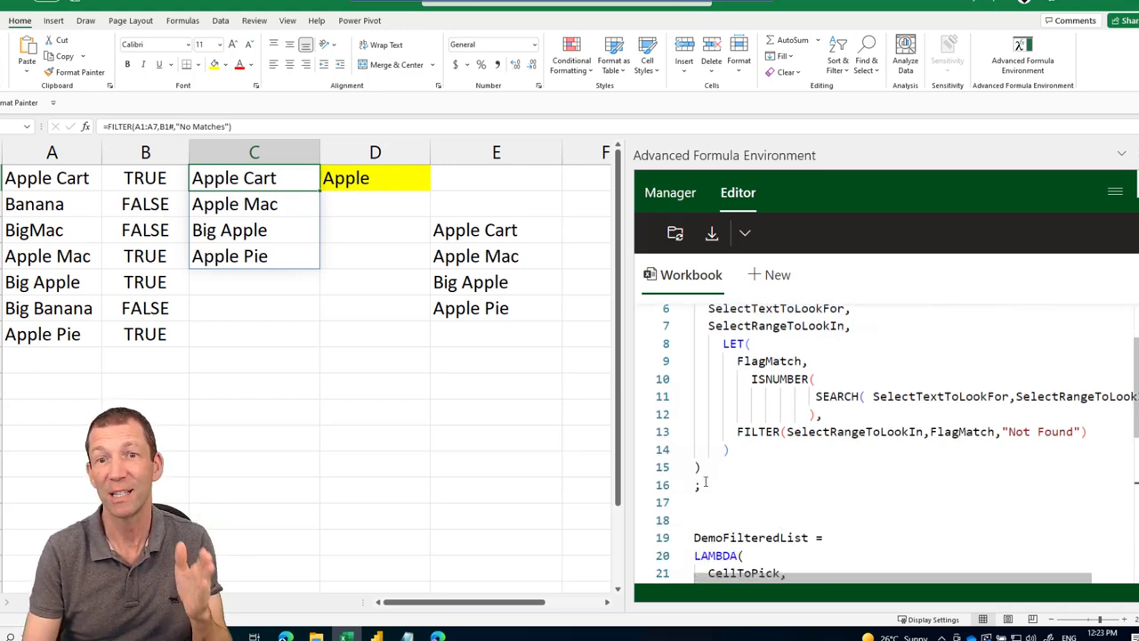
{"action": "scroll", "coordinate": [718, 485], "scroll_direction": "down", "scroll_amount": 2}
{"action": "scroll", "coordinate": [719, 485], "scroll_direction": "down", "scroll_amount": 2}
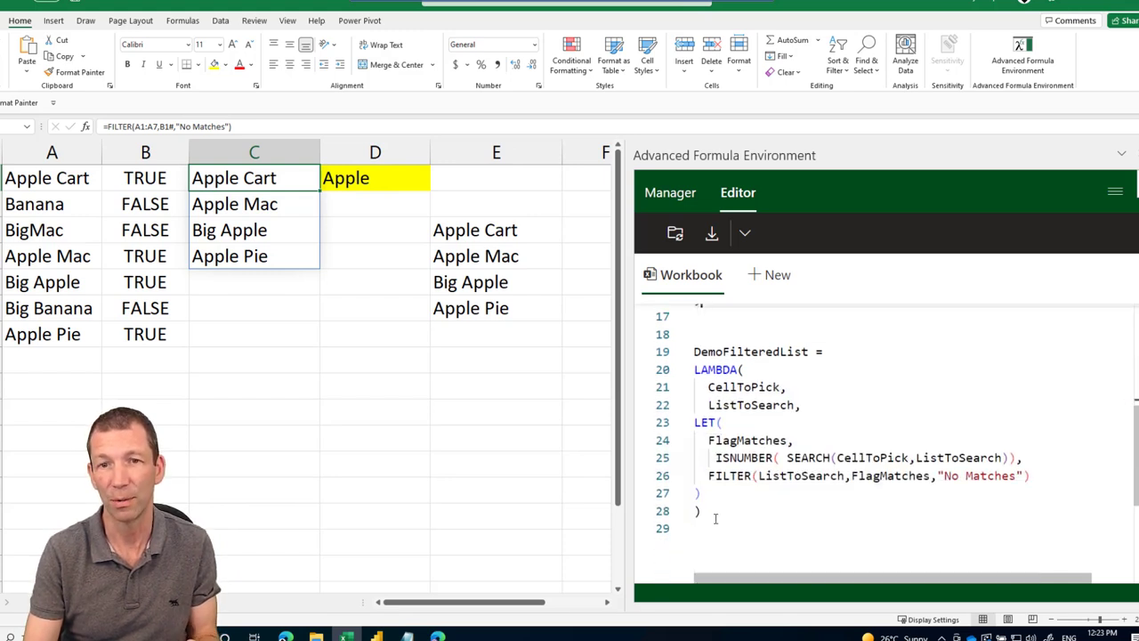
{"action": "left_click", "coordinate": [711, 529]}
{"action": "type", "text": ";"}
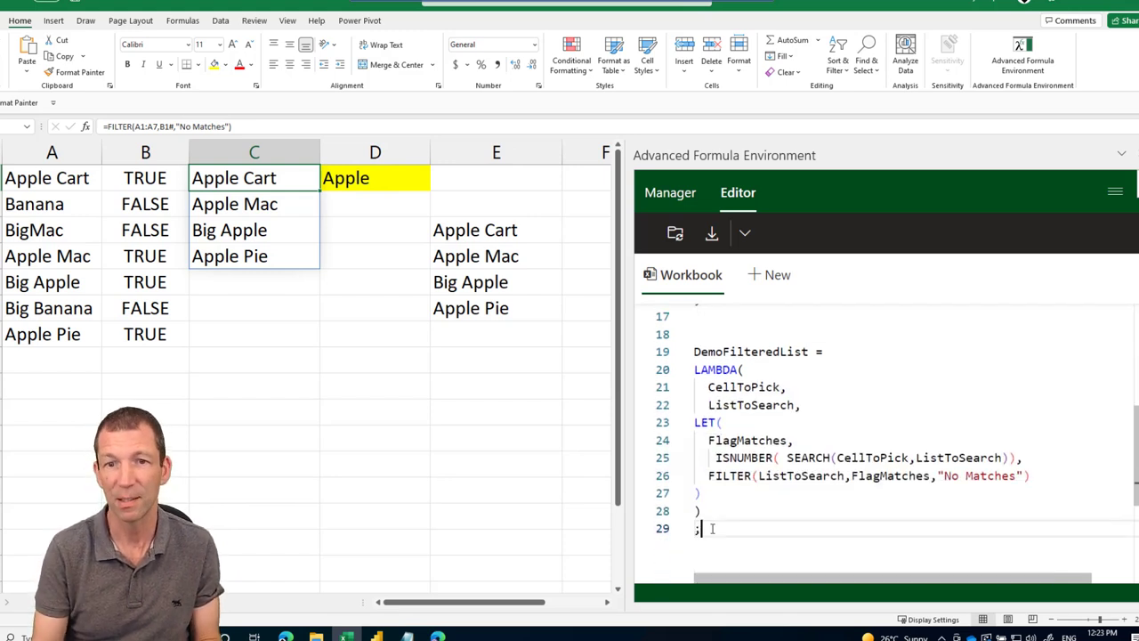
{"action": "key", "text": "Up"}
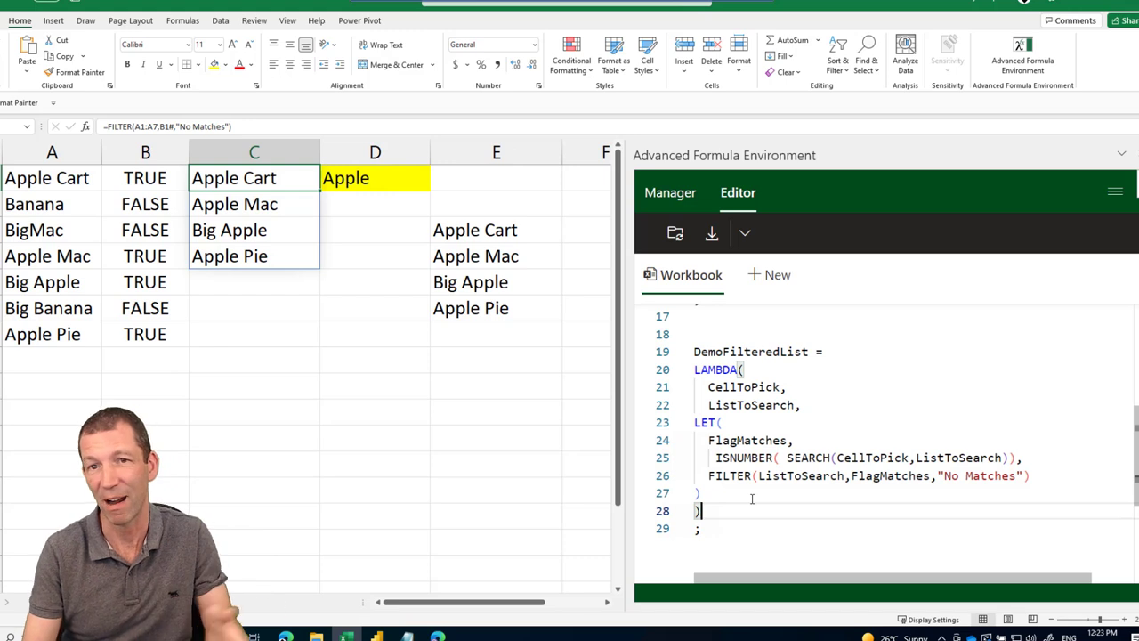
{"action": "scroll", "coordinate": [738, 349], "scroll_direction": "up", "scroll_amount": 6}
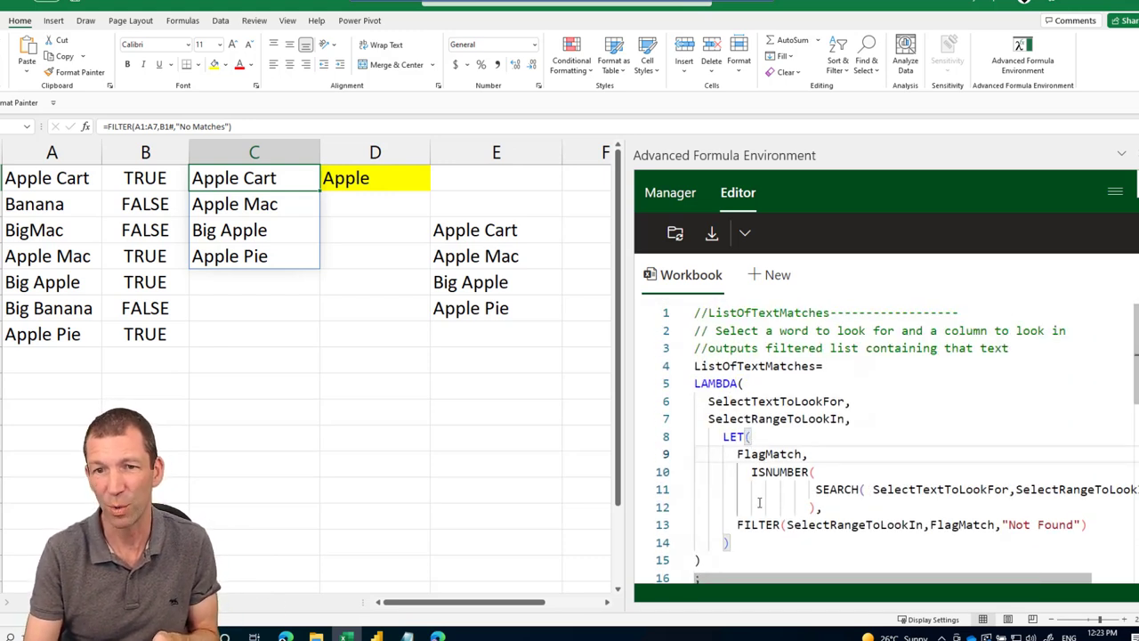
{"action": "scroll", "coordinate": [823, 498], "scroll_direction": "down", "scroll_amount": 3}
{"action": "scroll", "coordinate": [822, 494], "scroll_direction": "down", "scroll_amount": 3}
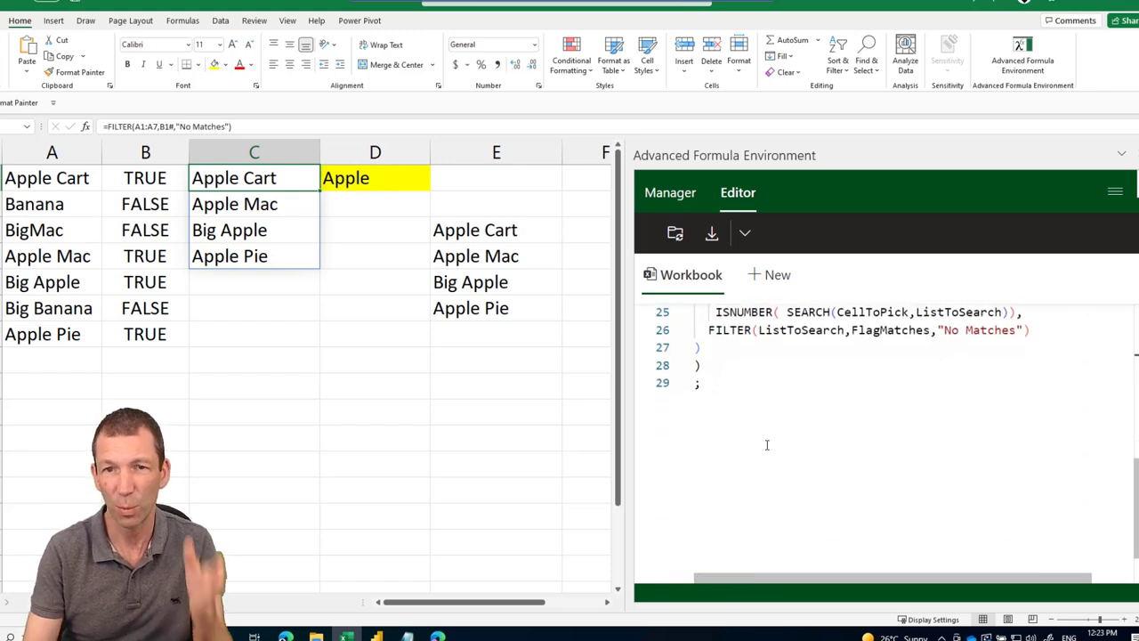
{"action": "scroll", "coordinate": [767, 445], "scroll_direction": "up", "scroll_amount": 3}
{"action": "scroll", "coordinate": [765, 446], "scroll_direction": "down", "scroll_amount": 1}
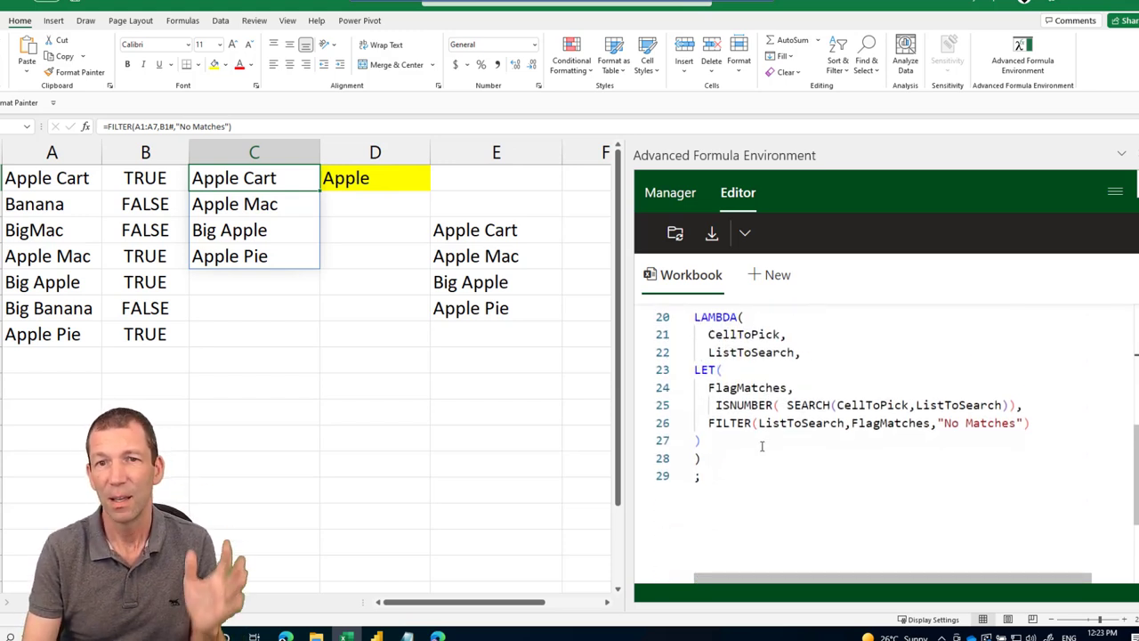
{"action": "left_click", "coordinate": [675, 235]}
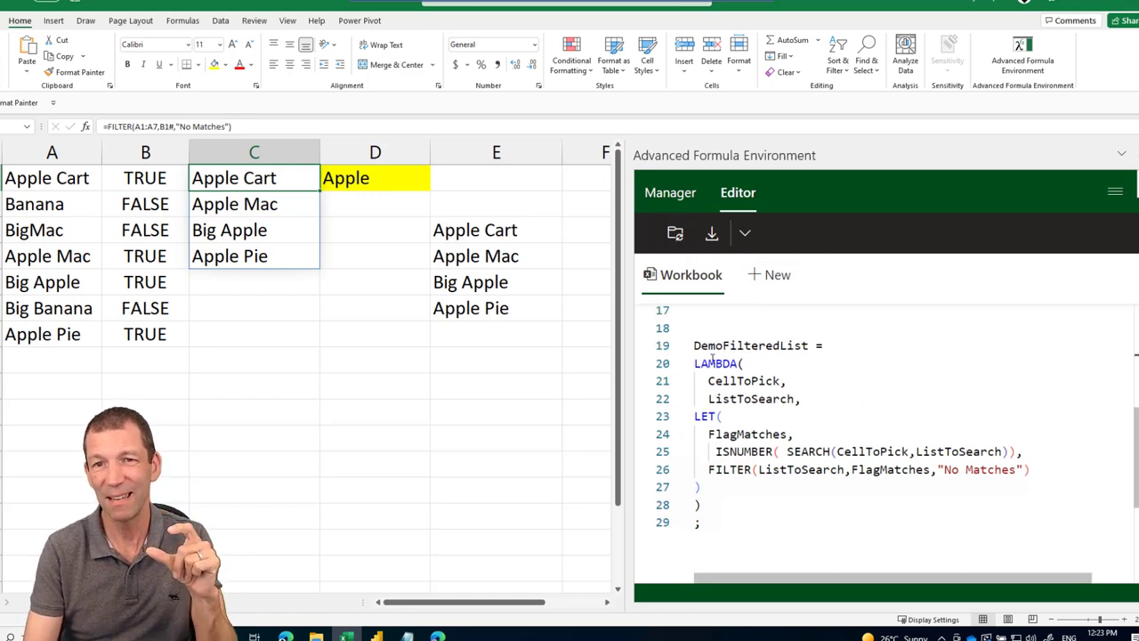
{"action": "left_click", "coordinate": [673, 236]}
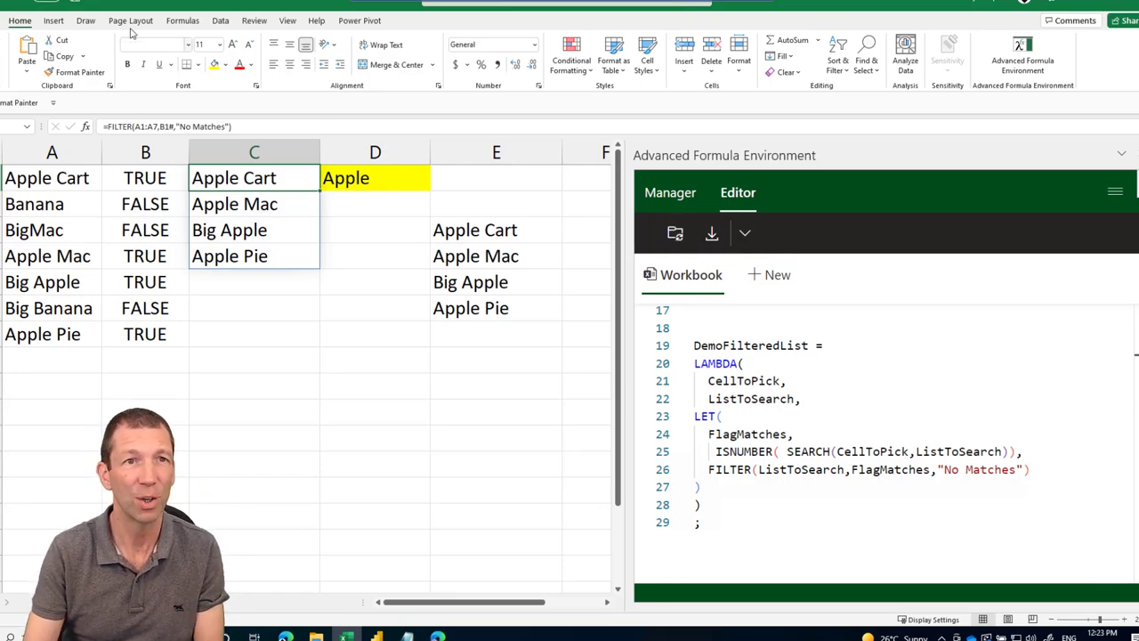
{"action": "left_click", "coordinate": [182, 19]}
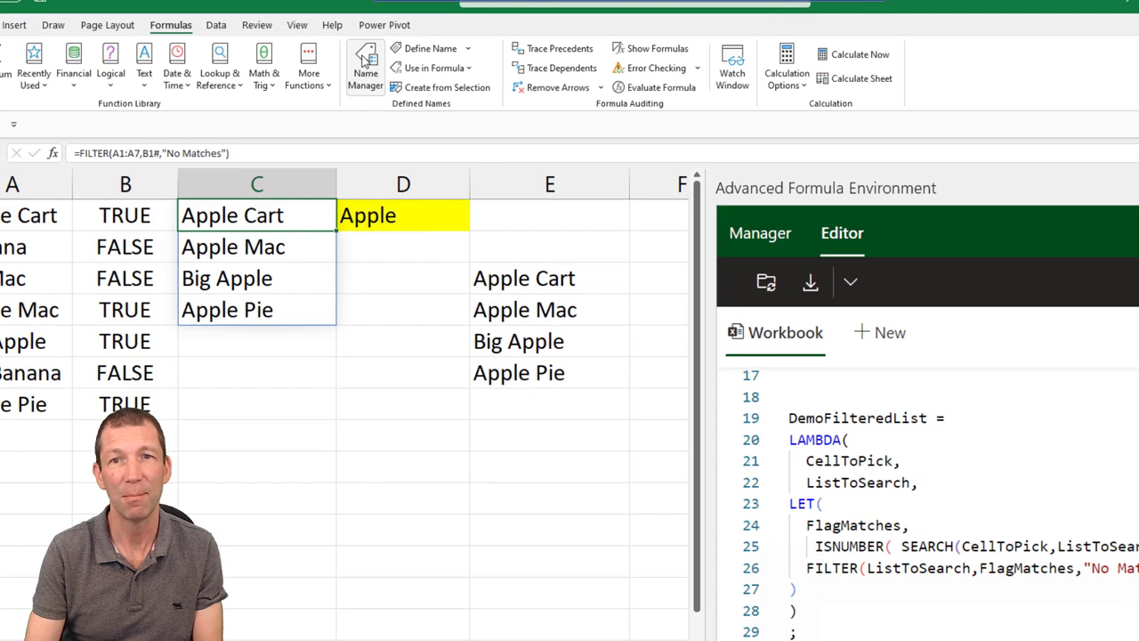
{"action": "left_click", "coordinate": [360, 62]}
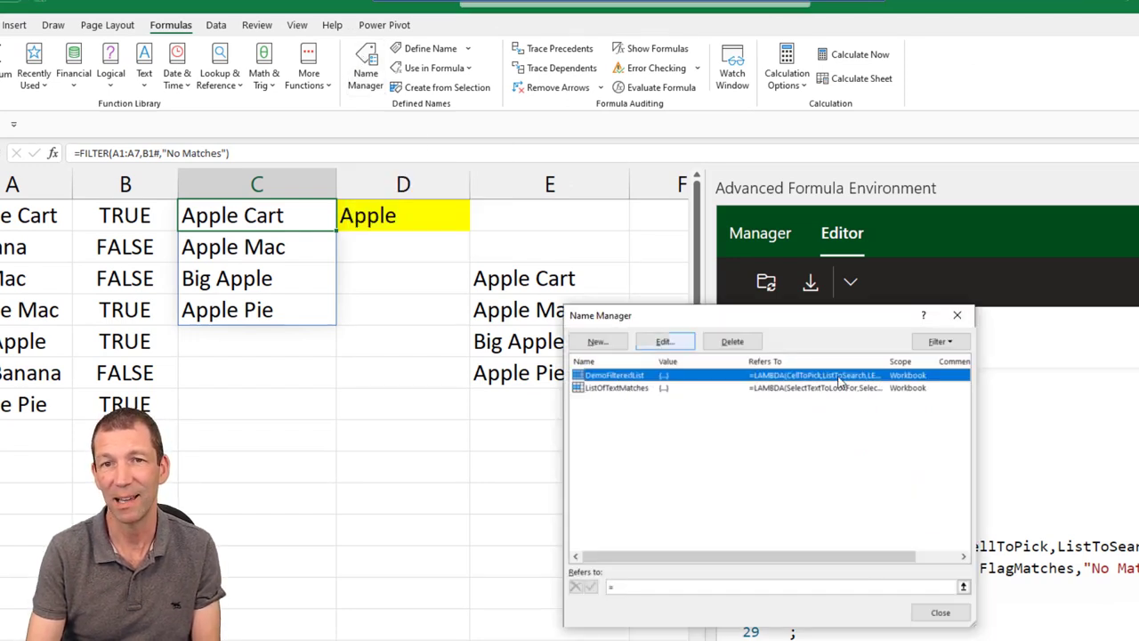
{"action": "left_click", "coordinate": [946, 620]}
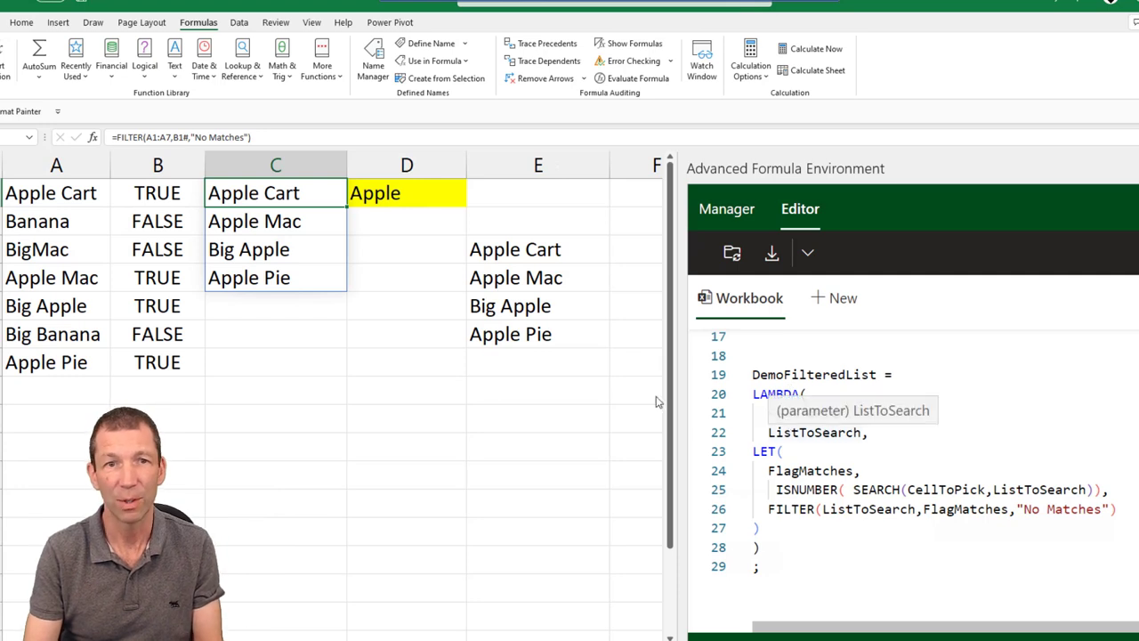
Step: Enter =DemoFilteredList(D1,A1:A7) in cell D8
{"action": "left_click", "coordinate": [396, 390]}
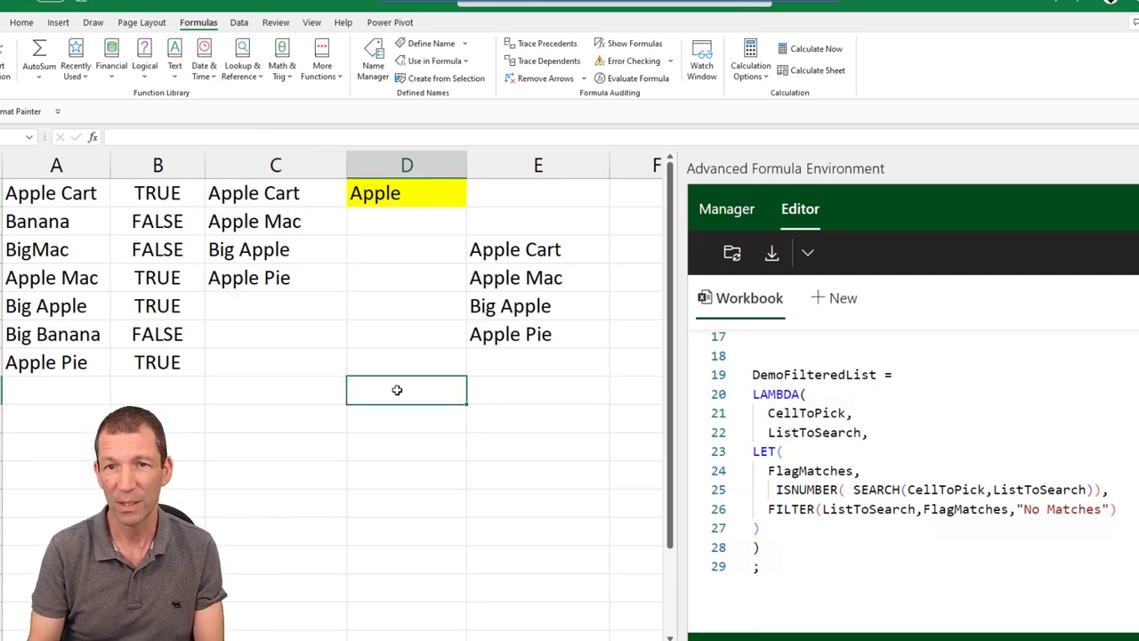
{"action": "type", "text": "=demo"}
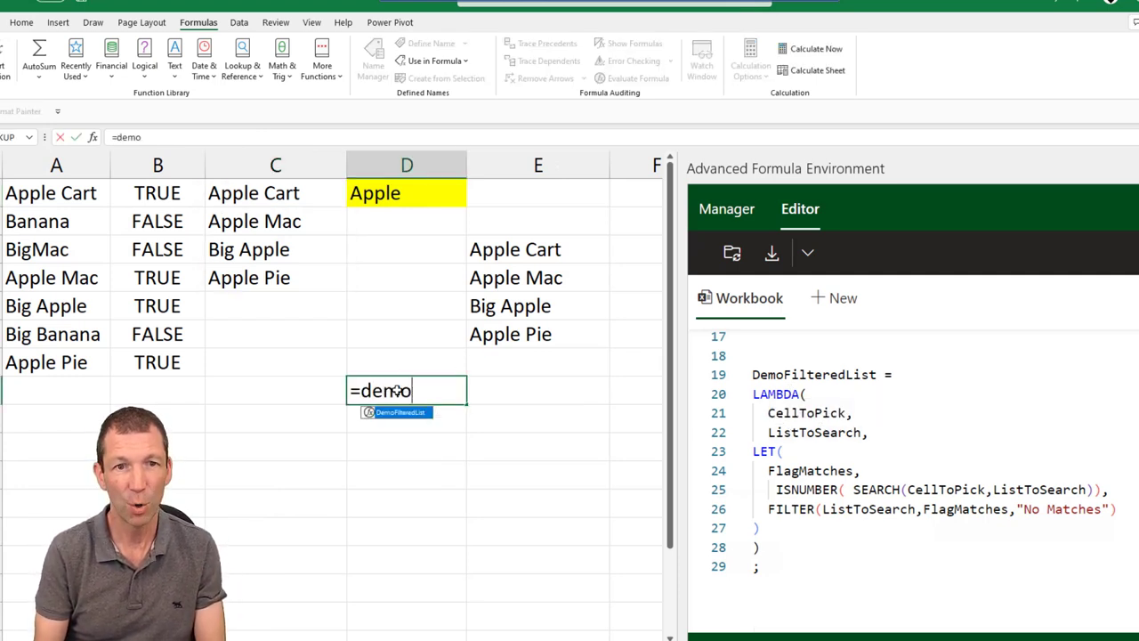
{"action": "key", "text": "Tab"}
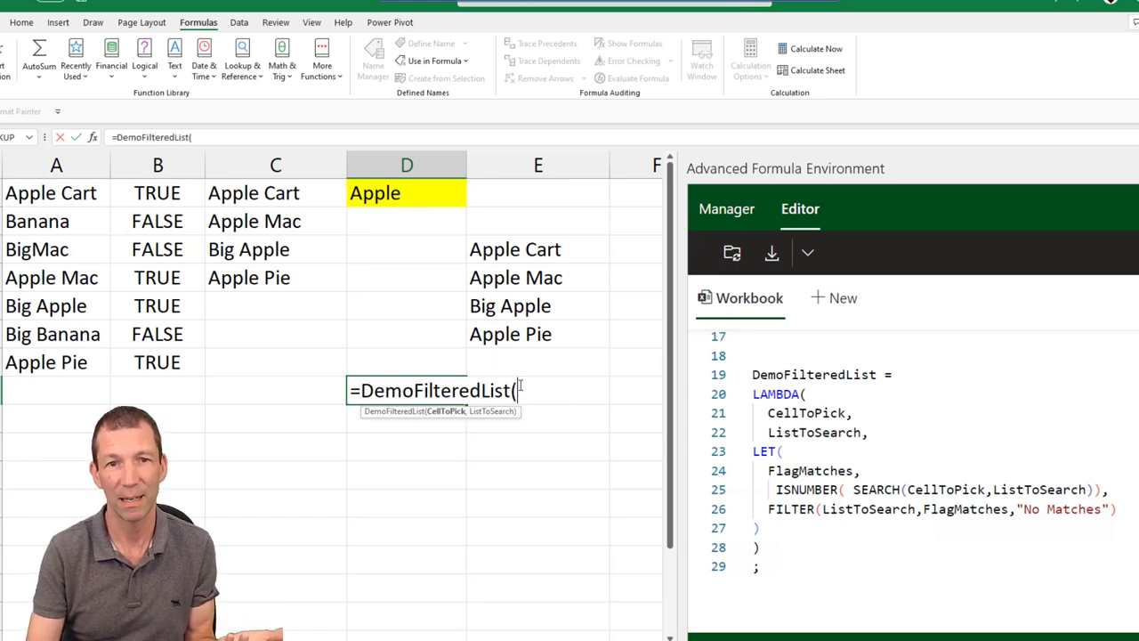
{"action": "left_click", "coordinate": [387, 194]}
{"action": "type", "text": ","}
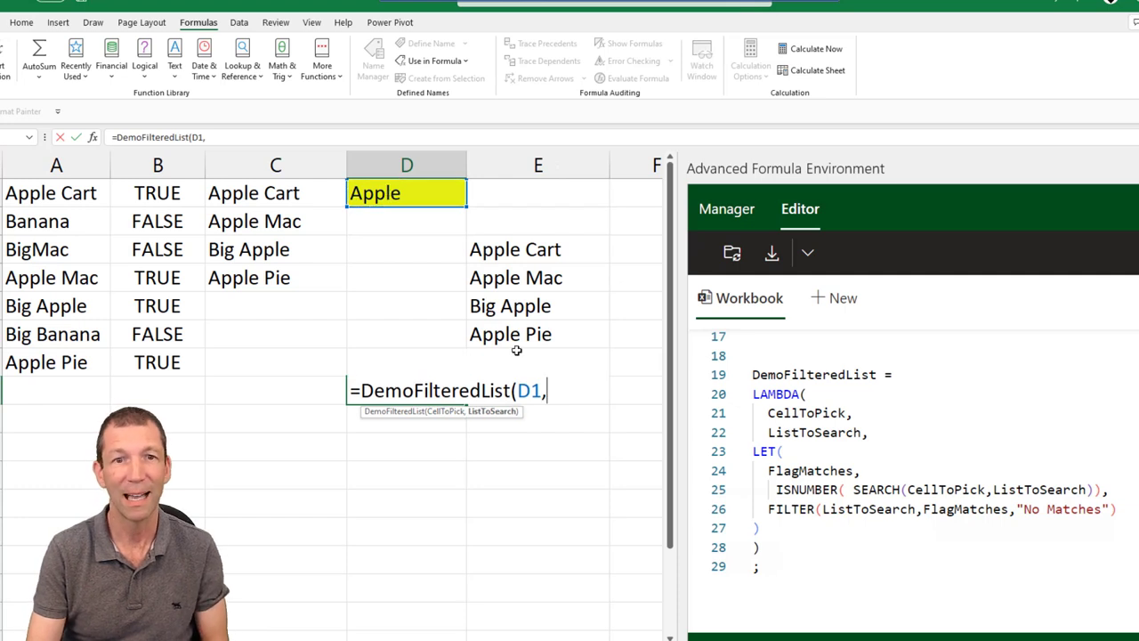
{"action": "left_click_drag", "start_coordinate": [89, 192], "coordinate": [82, 364]}
{"action": "key", "text": "Return"}
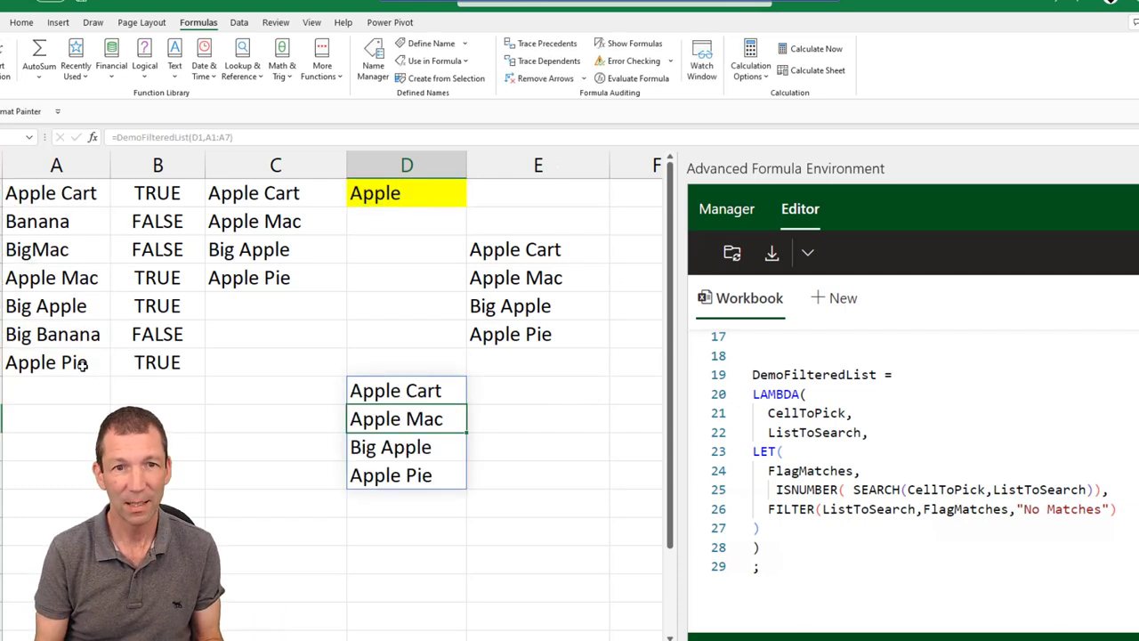
Step: Test it by changing D1 to Ban, then mac, and inspect the spilled formula
{"action": "left_click", "coordinate": [398, 198]}
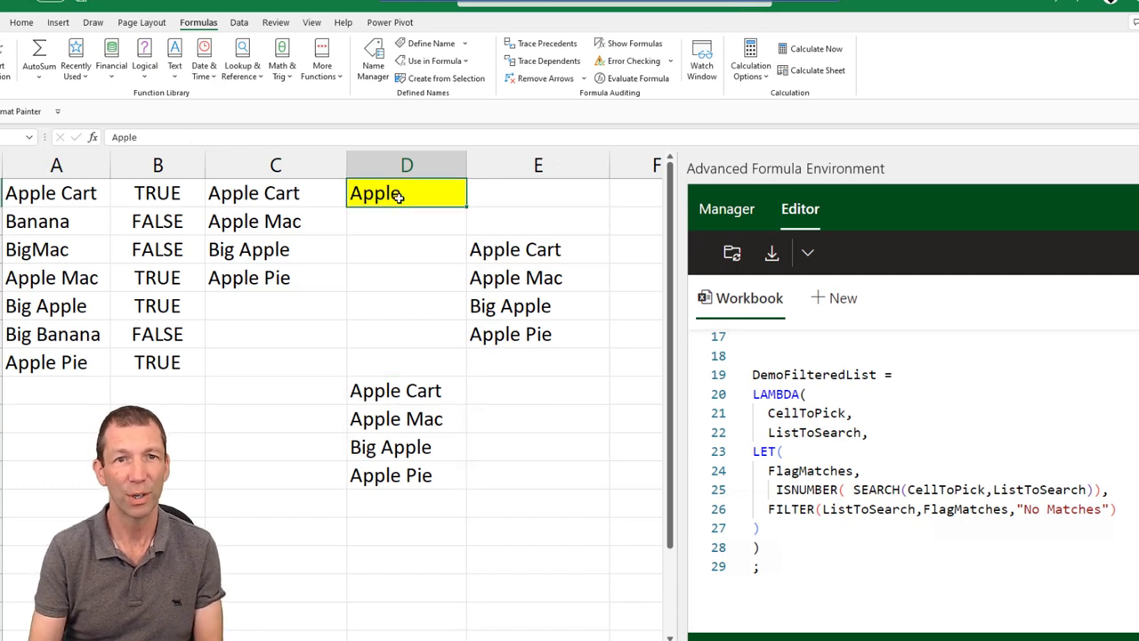
{"action": "type", "text": "Ban"}
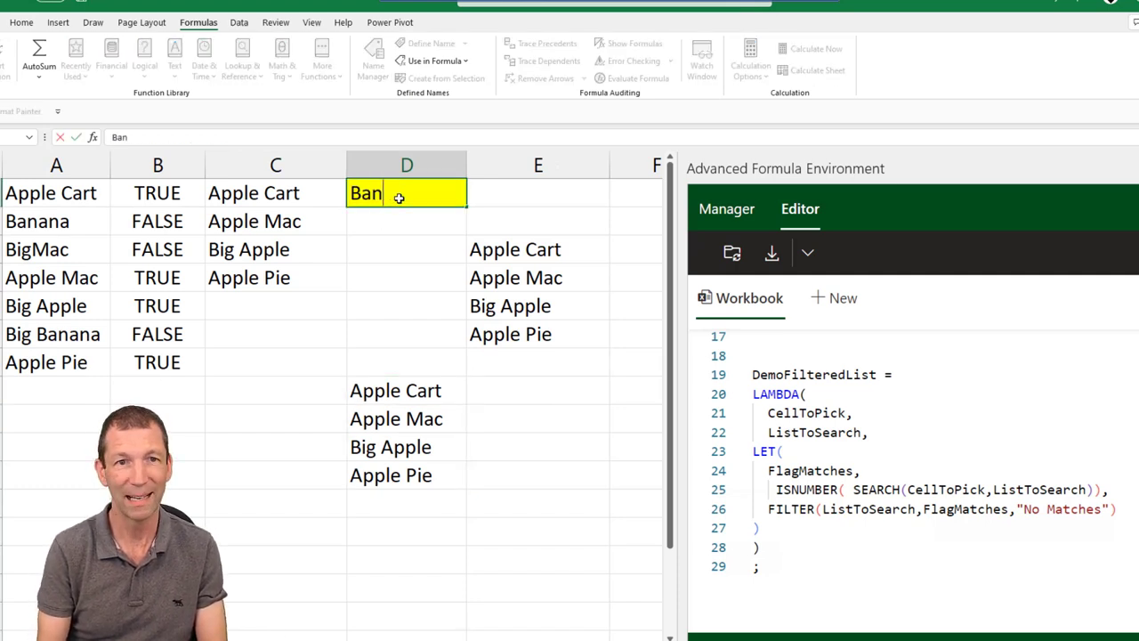
{"action": "key", "text": "Return"}
{"action": "left_click", "coordinate": [399, 198]}
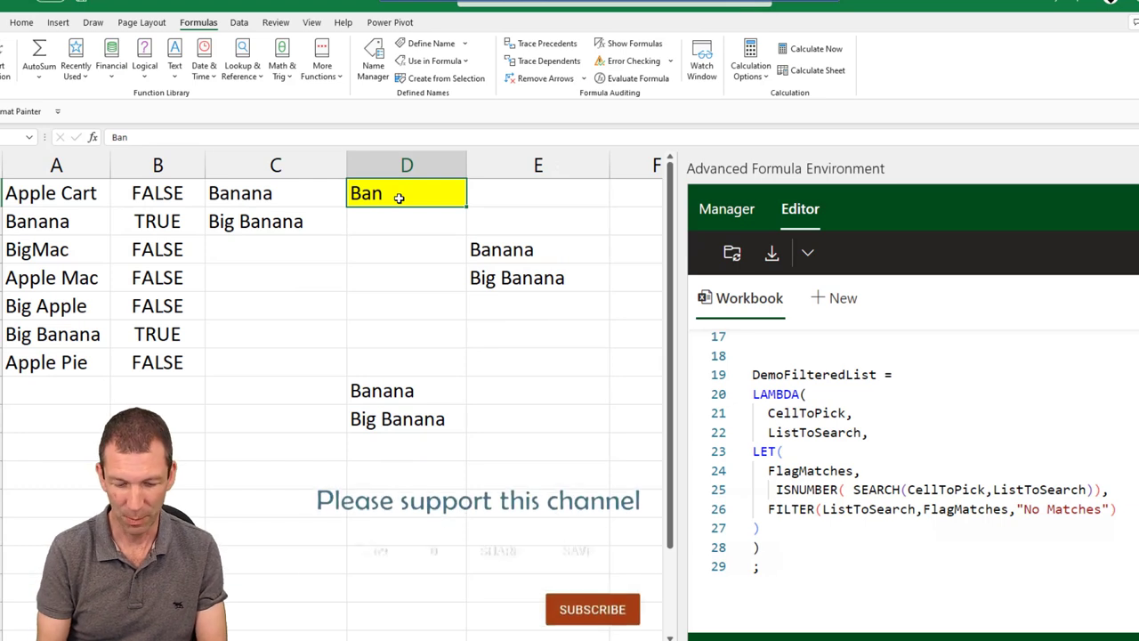
{"action": "type", "text": "mac"}
{"action": "key", "text": "Return"}
{"action": "left_click", "coordinate": [418, 397]}
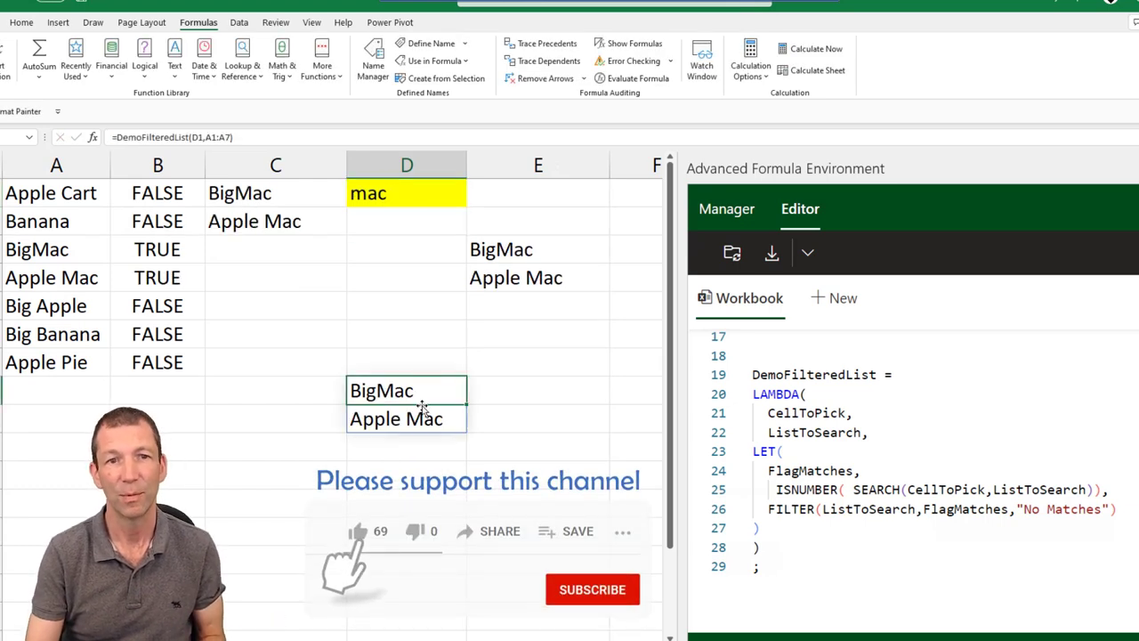
{"action": "double_click", "coordinate": [422, 404]}
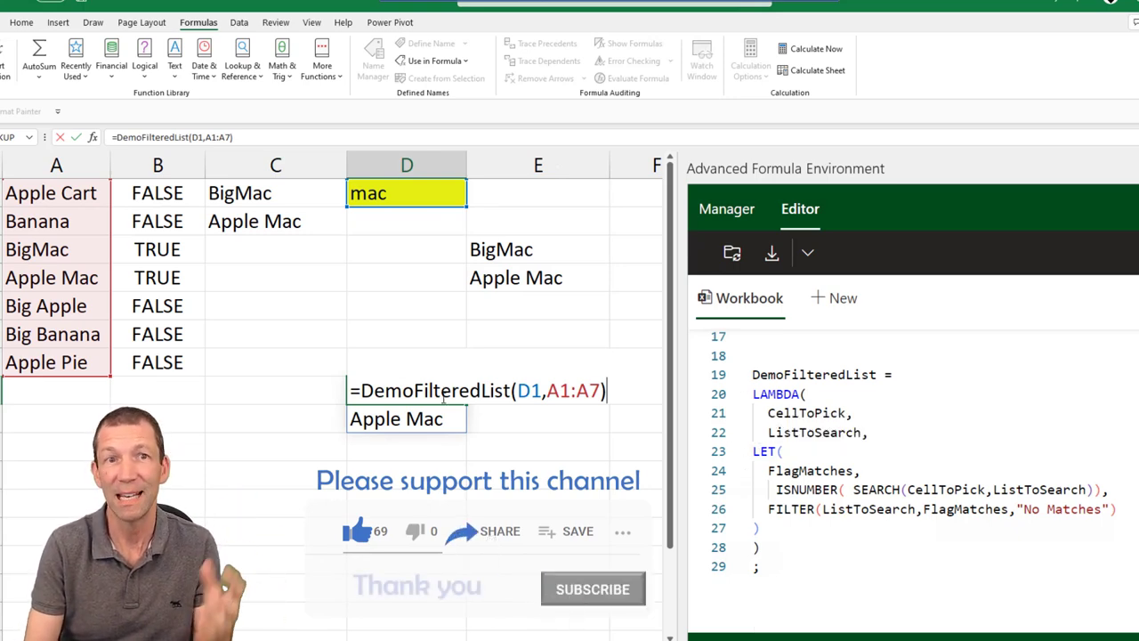
{"action": "left_click", "coordinate": [746, 442]}
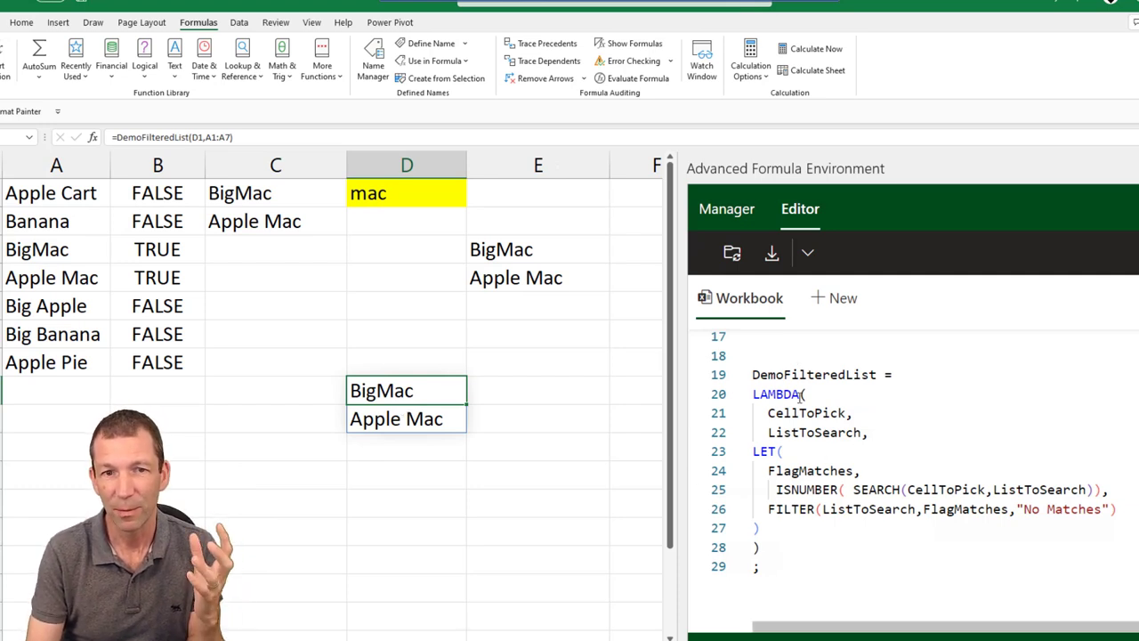
{"action": "mouse_move", "coordinate": [810, 374]}
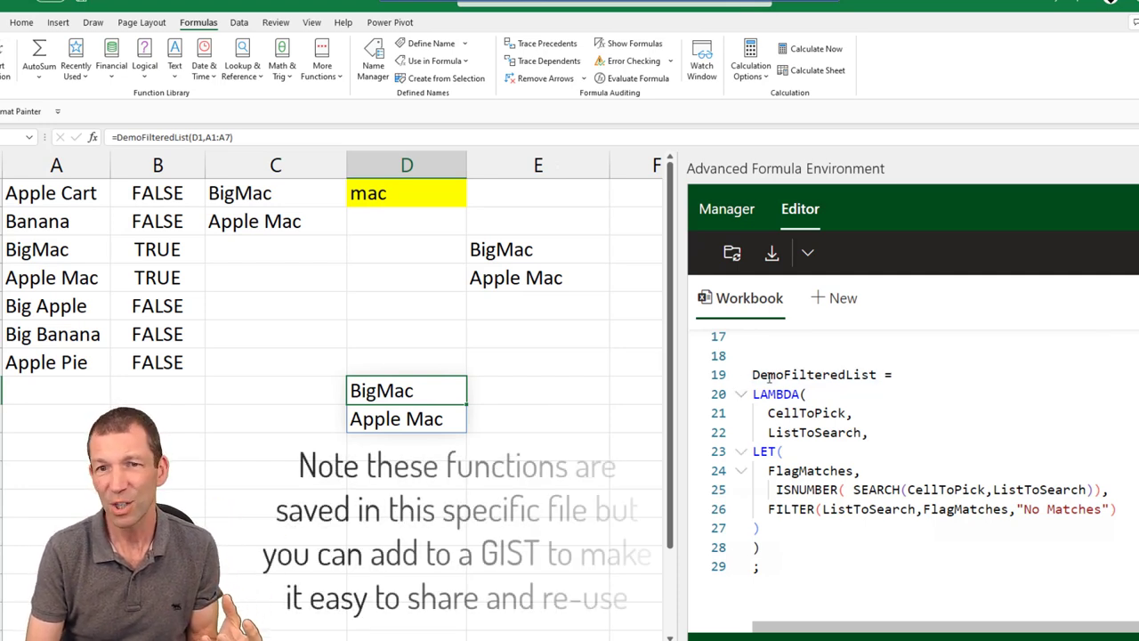
{"action": "scroll", "coordinate": [763, 375], "scroll_direction": "up", "scroll_amount": 5}
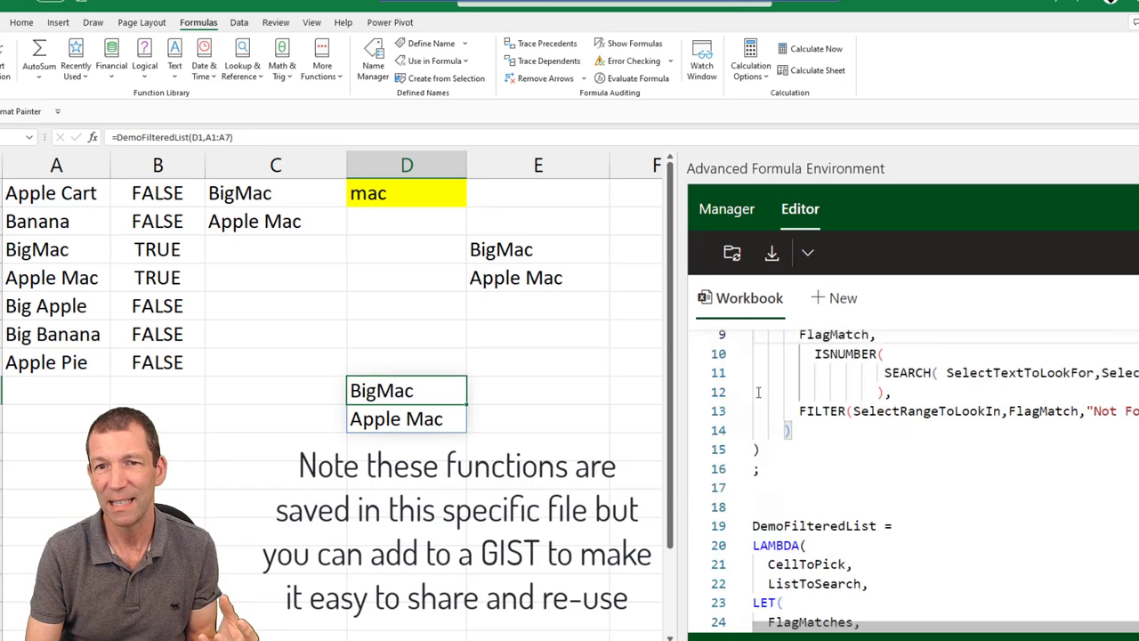
{"action": "scroll", "coordinate": [763, 384], "scroll_direction": "down", "scroll_amount": 5}
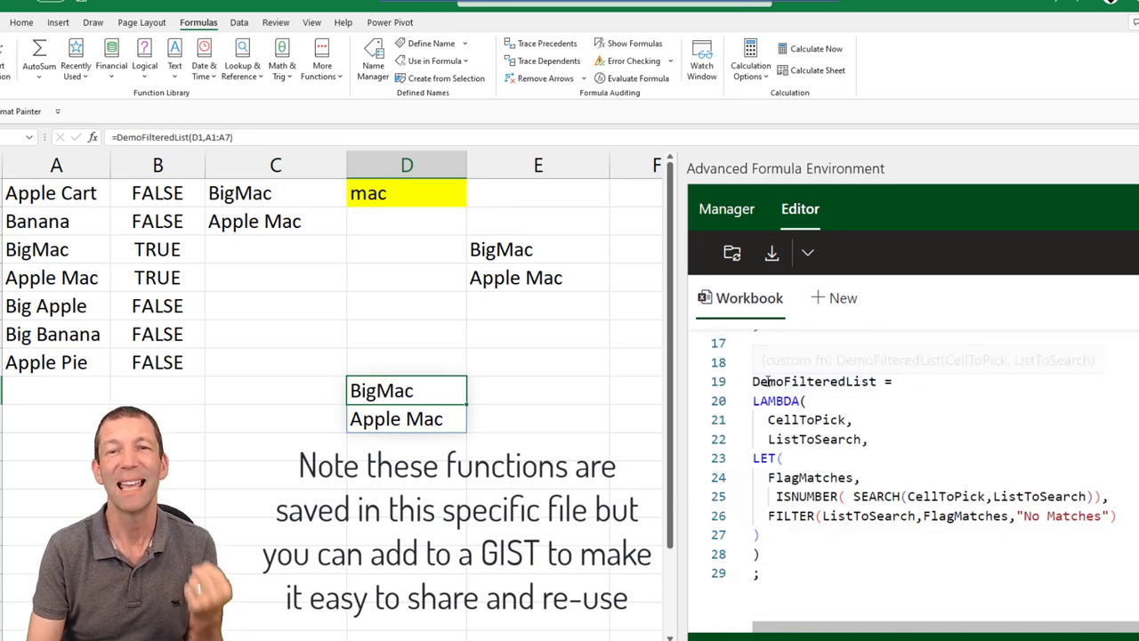
{"action": "mouse_move", "coordinate": [767, 381]}
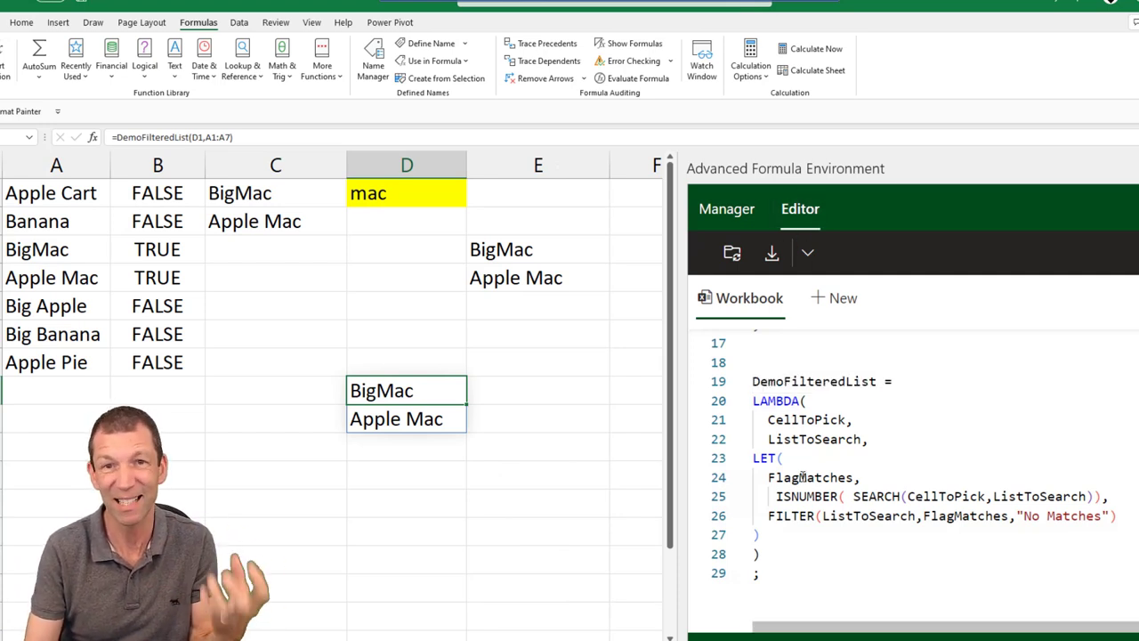
{"action": "left_click", "coordinate": [821, 307]}
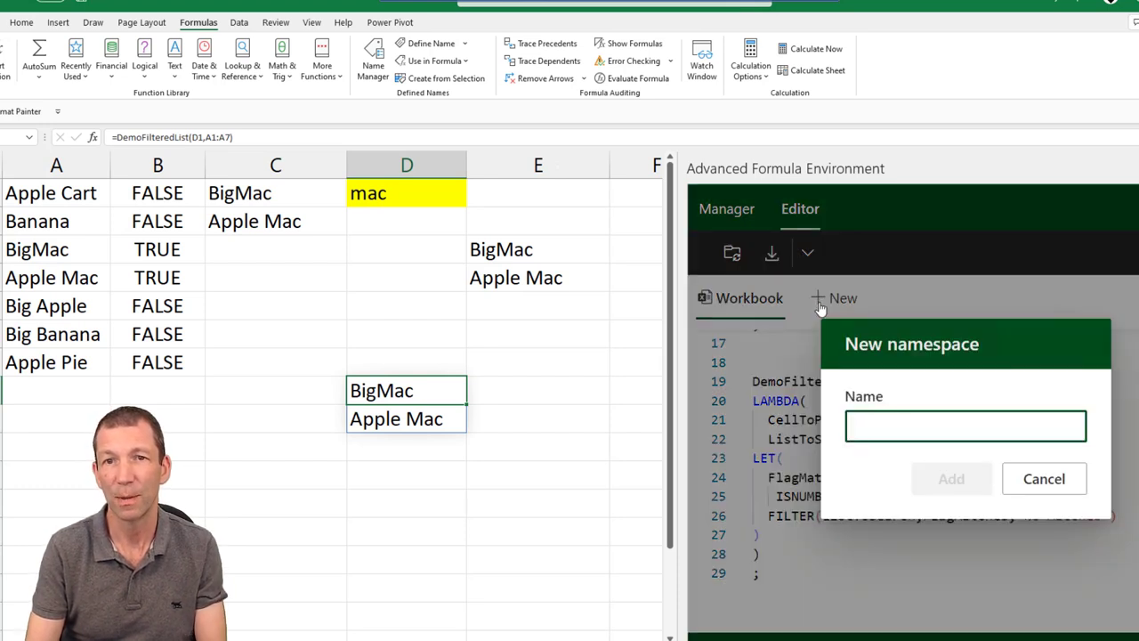
{"action": "key", "text": "Escape"}
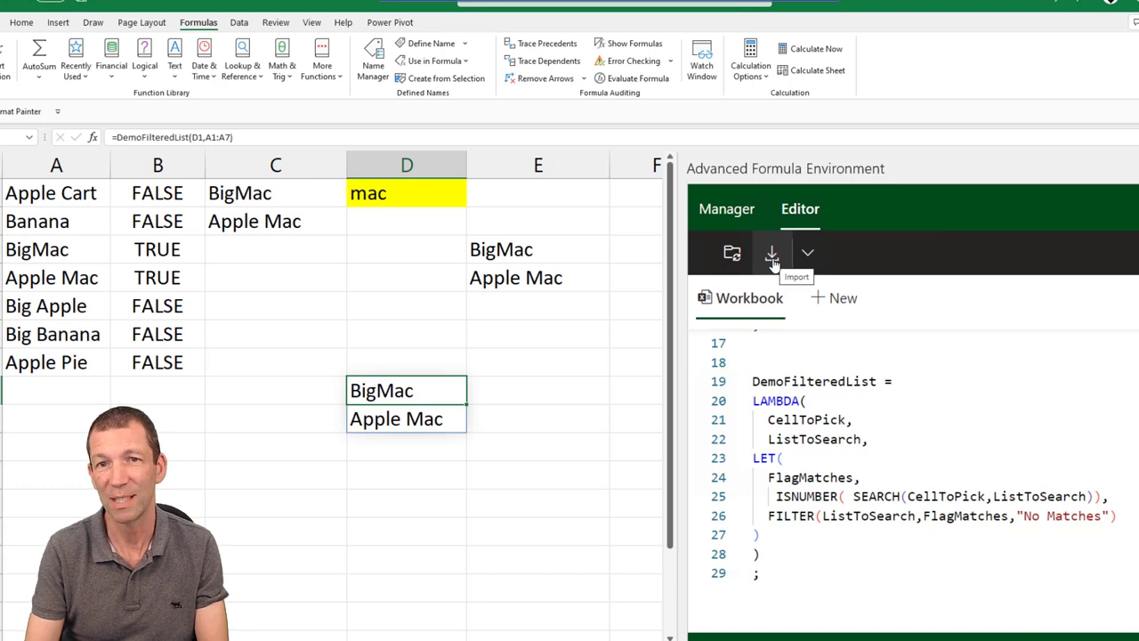
{"action": "left_click", "coordinate": [772, 256]}
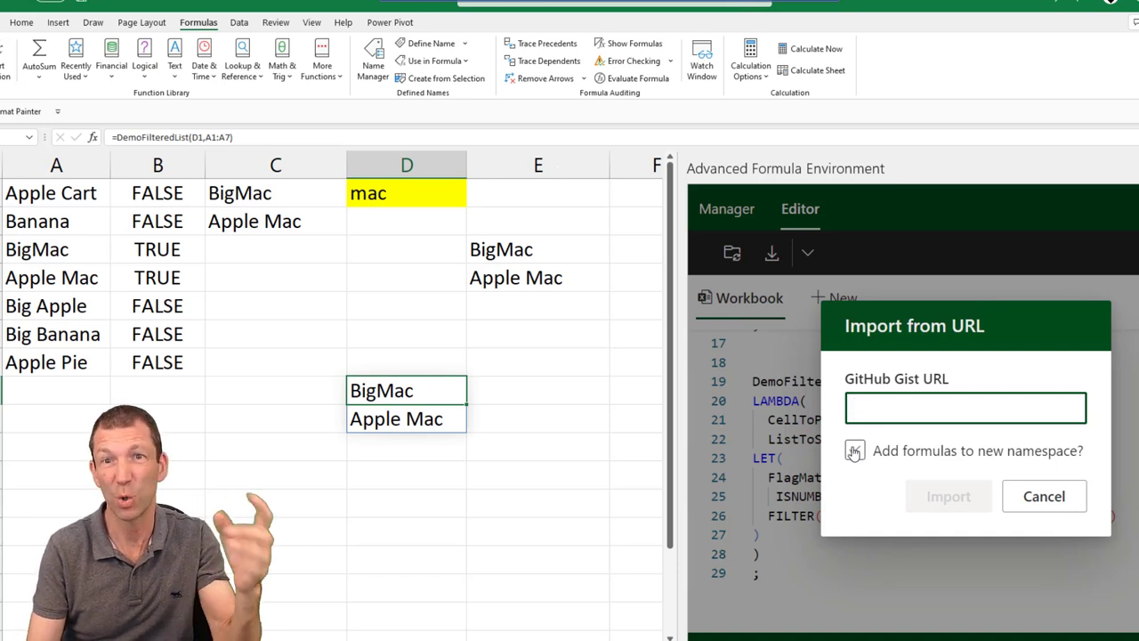
{"action": "left_click", "coordinate": [1029, 505]}
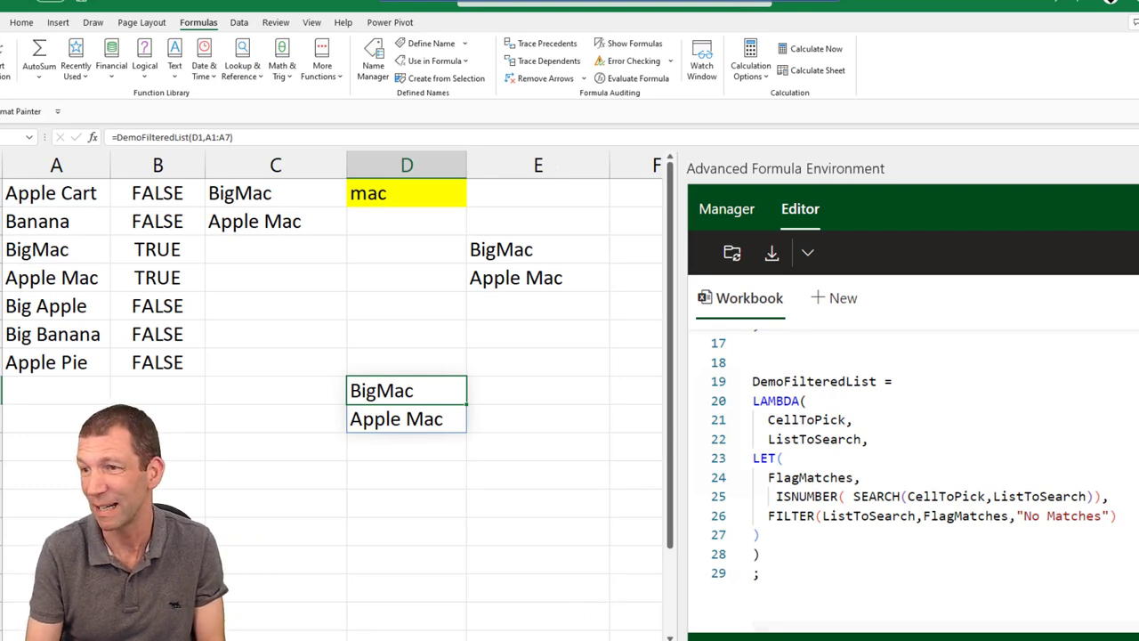
Step: Switch to the browser window showing the secret ListOfTextMatches lambda gist
{"action": "key", "text": "alt+Tab"}
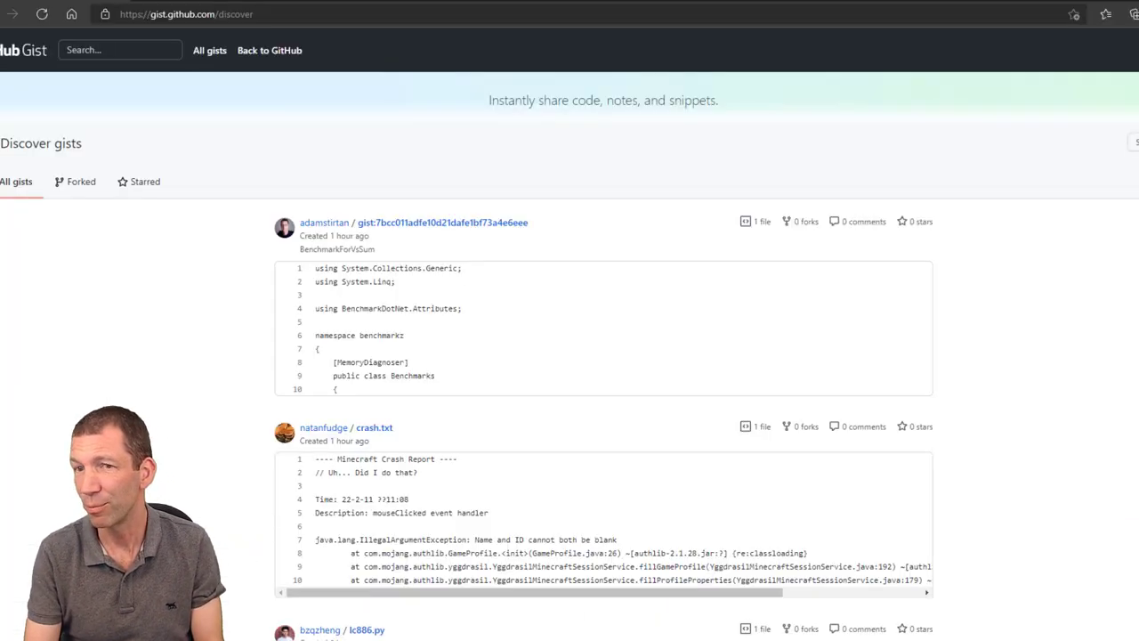
{"action": "left_click", "coordinate": [247, 15]}
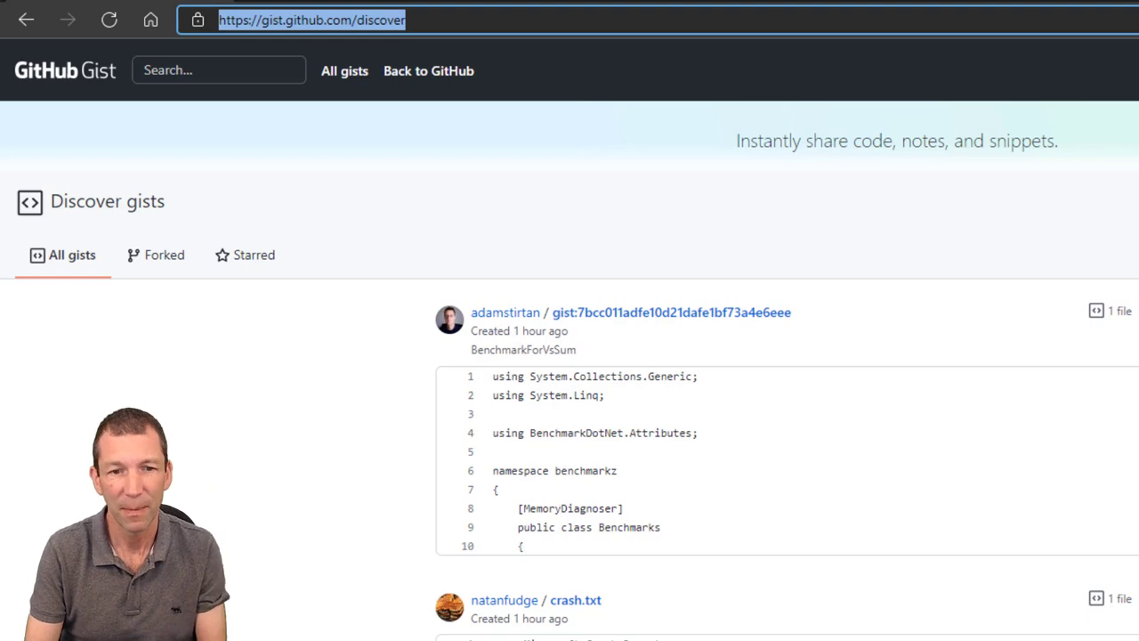
{"action": "key", "text": "alt+Tab"}
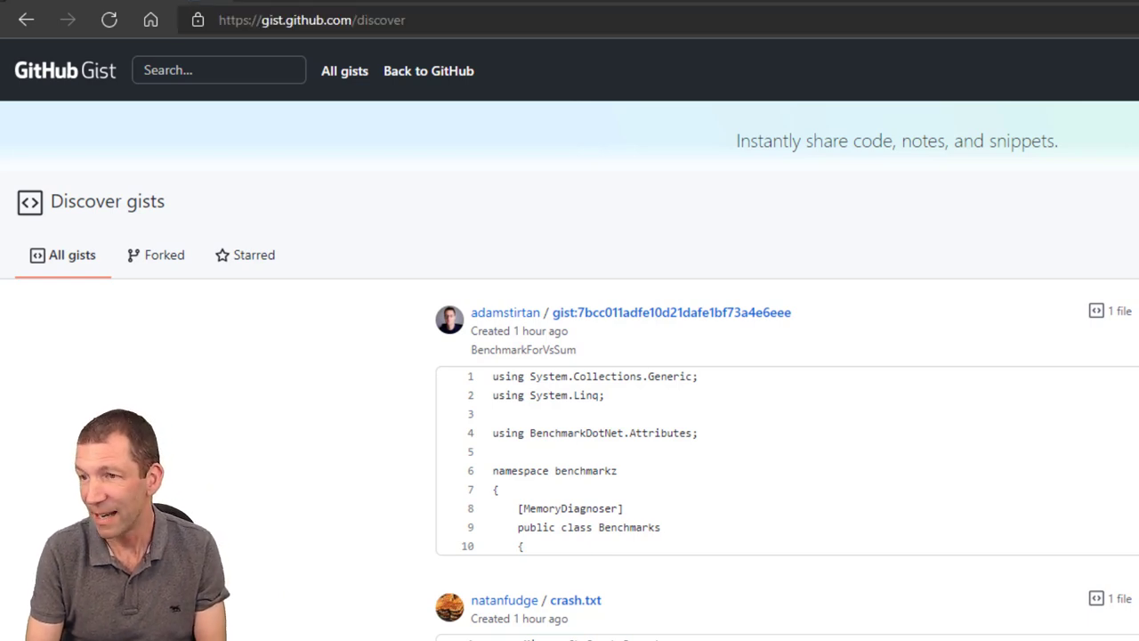
{"action": "key", "text": "alt+Tab"}
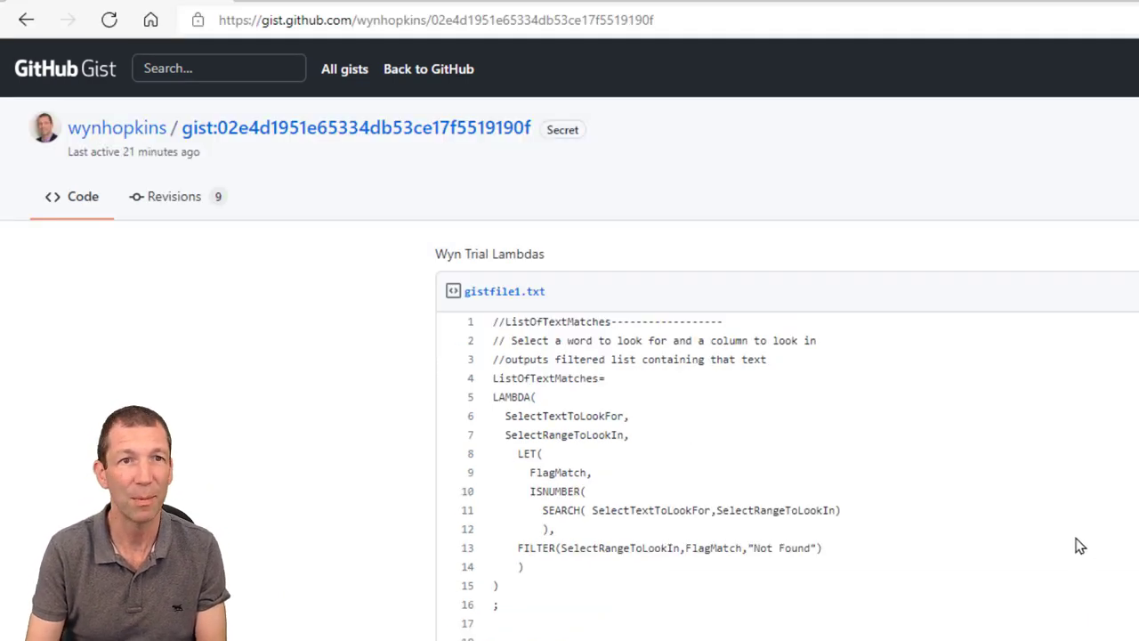